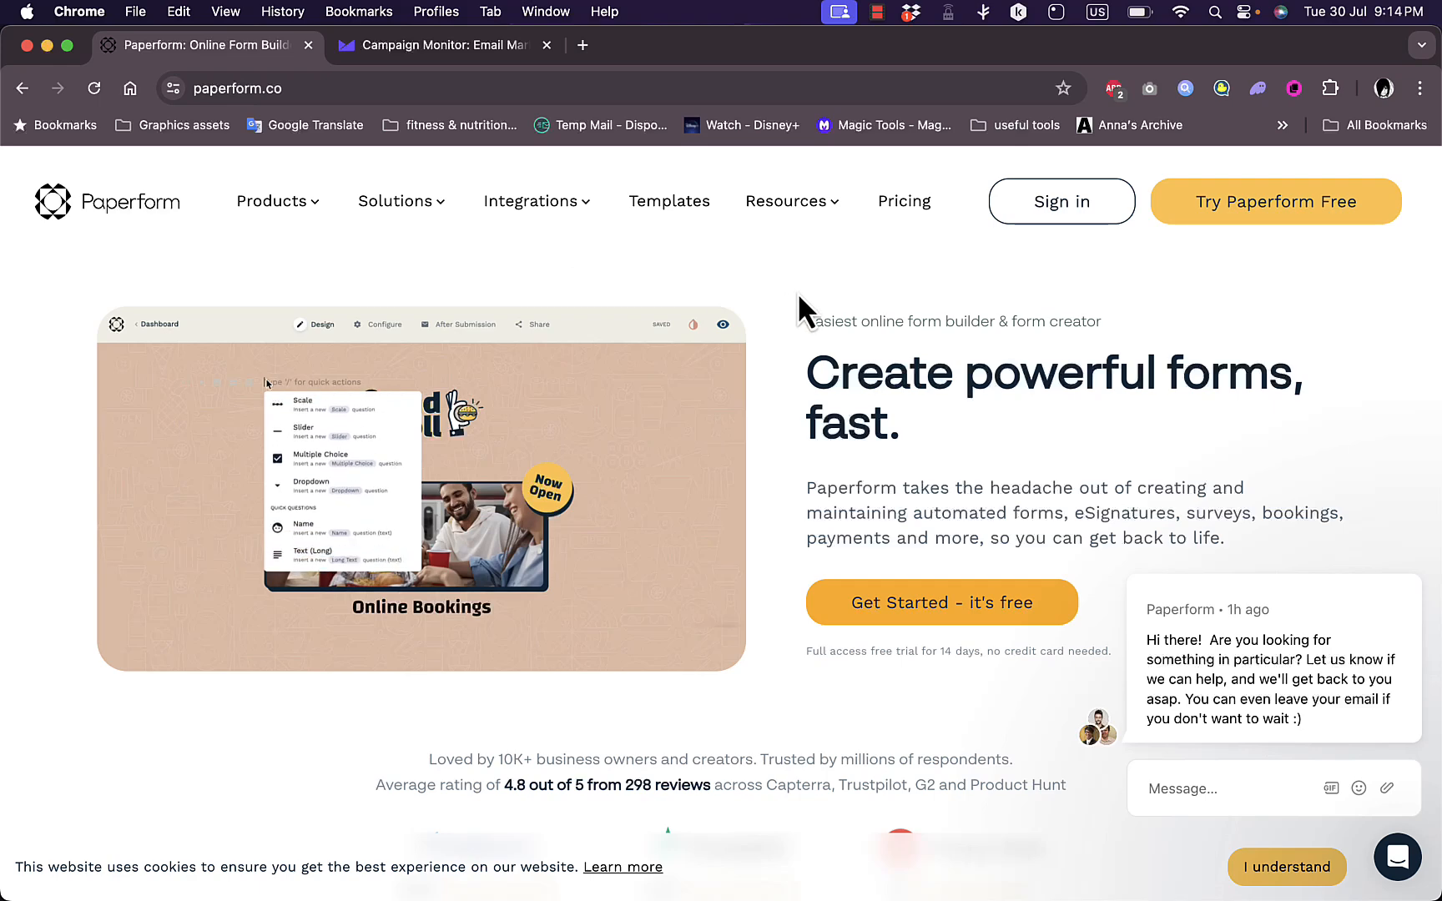
# - Look through the Paperform homepage, from the form builder introduction and ratings to the solutions, integrations, support and testimonial sections
pyautogui.scroll(-2, 769, 406)
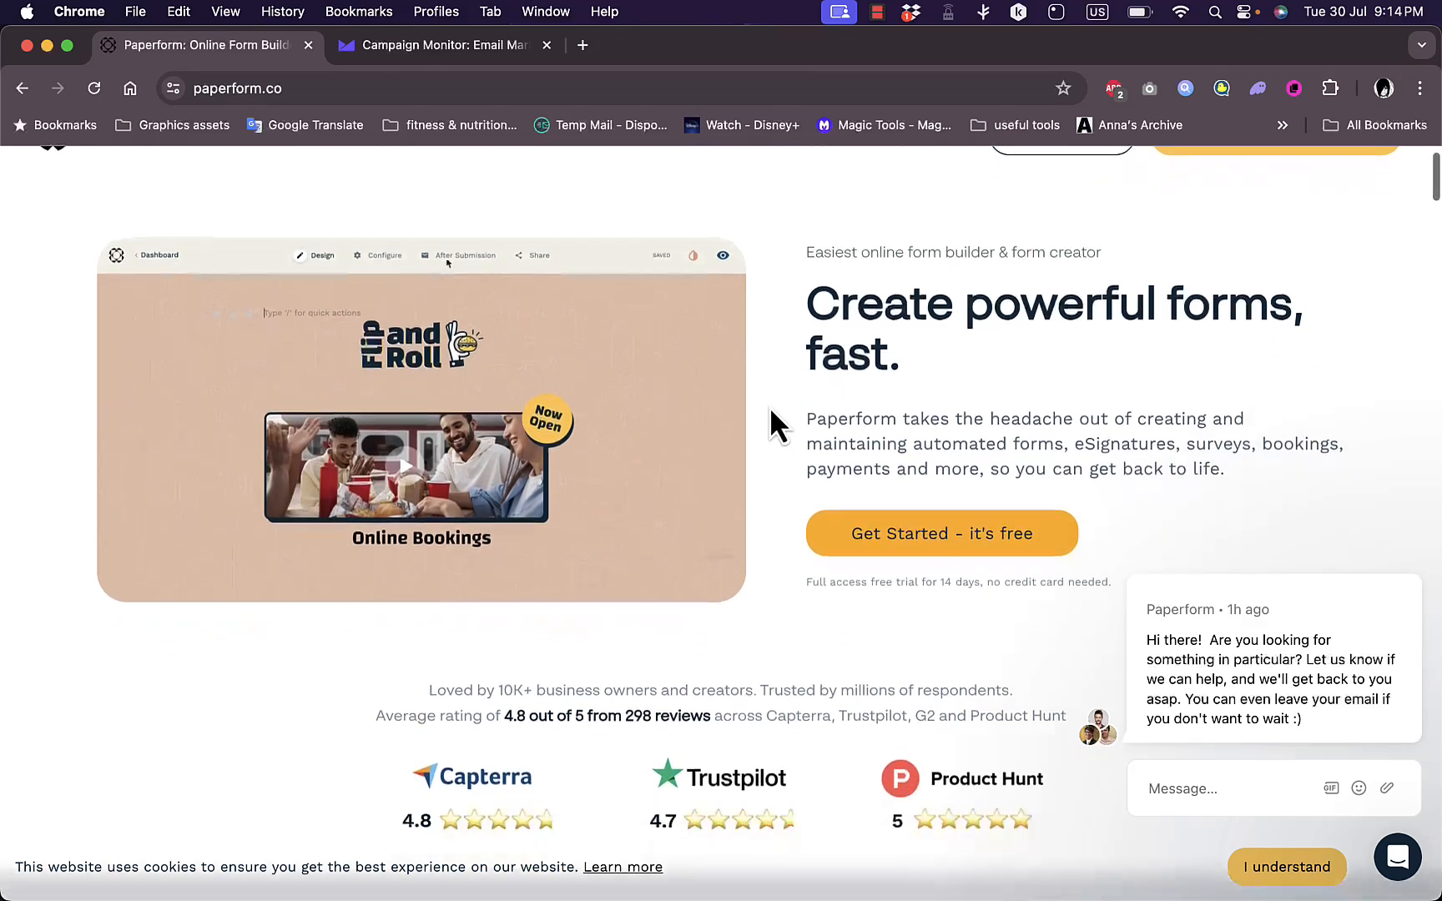
pyautogui.scroll(2, 770, 406)
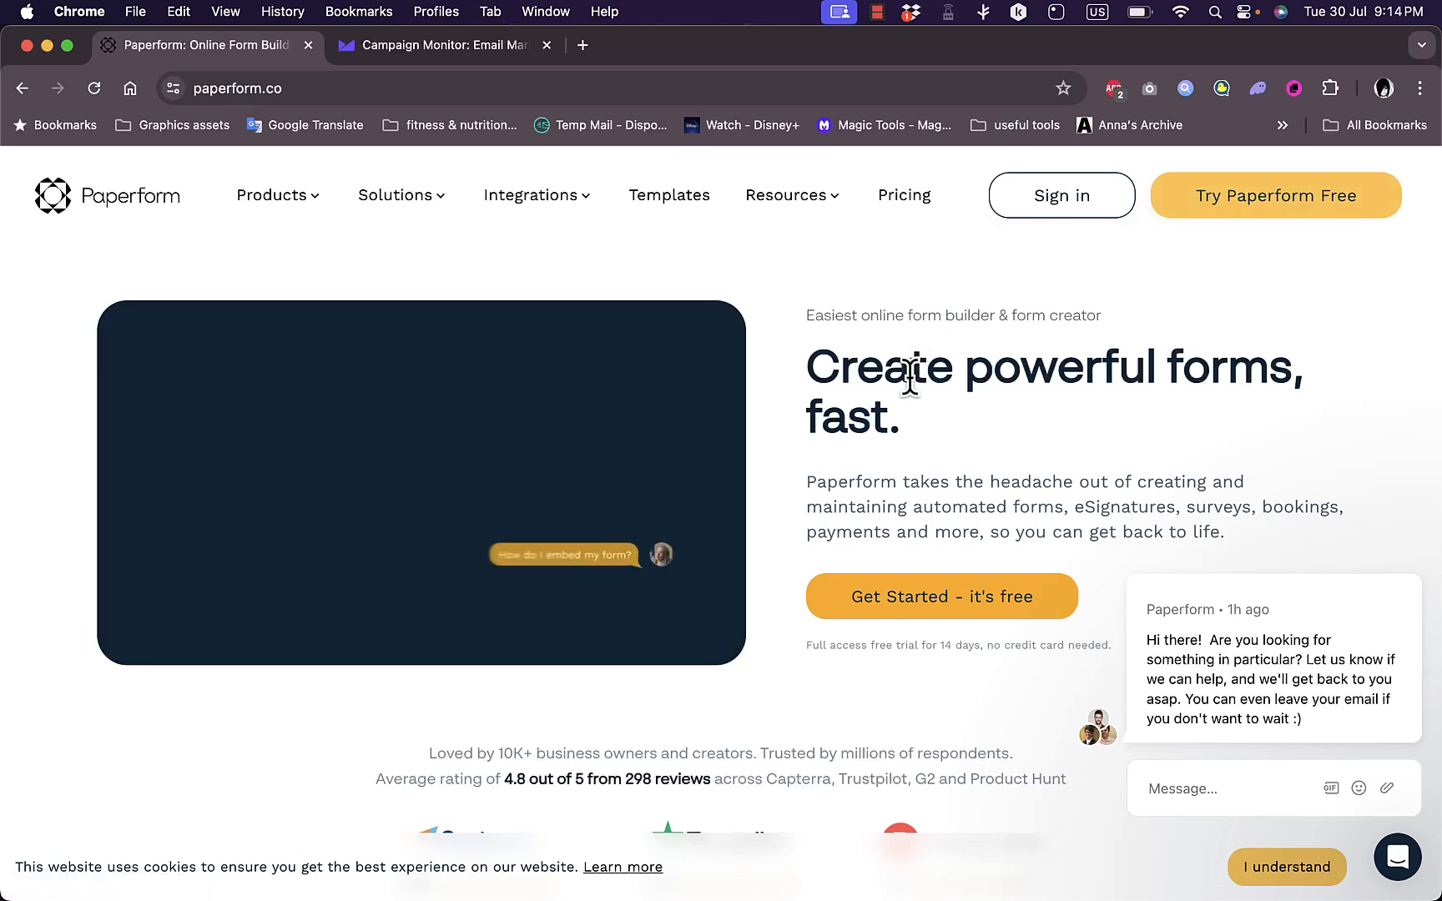
pyautogui.scroll(-5, 909, 377)
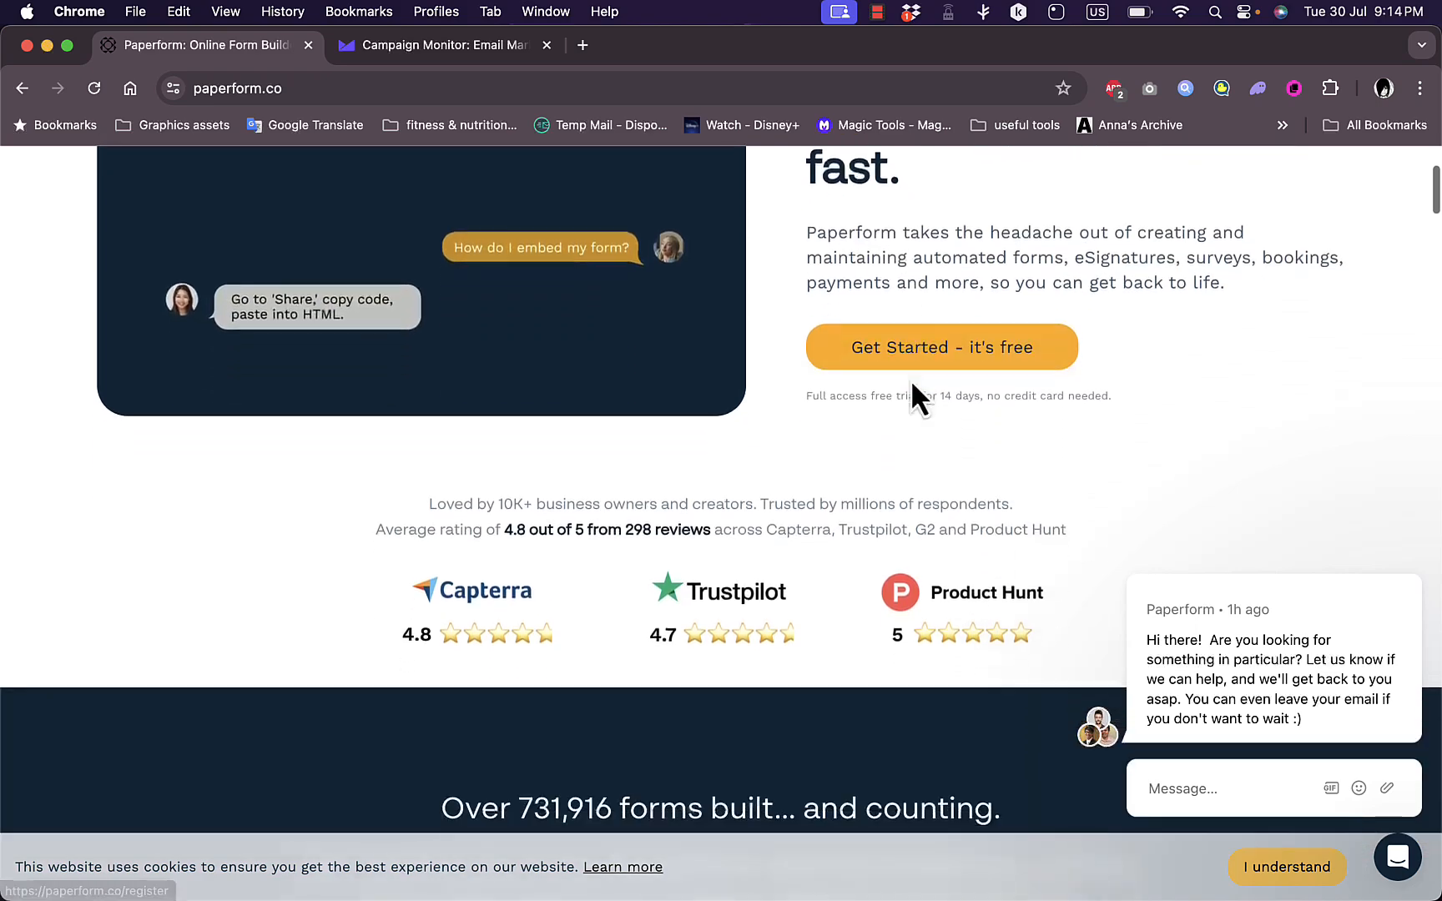
pyautogui.scroll(3, 910, 379)
pyautogui.scroll(1, 910, 379)
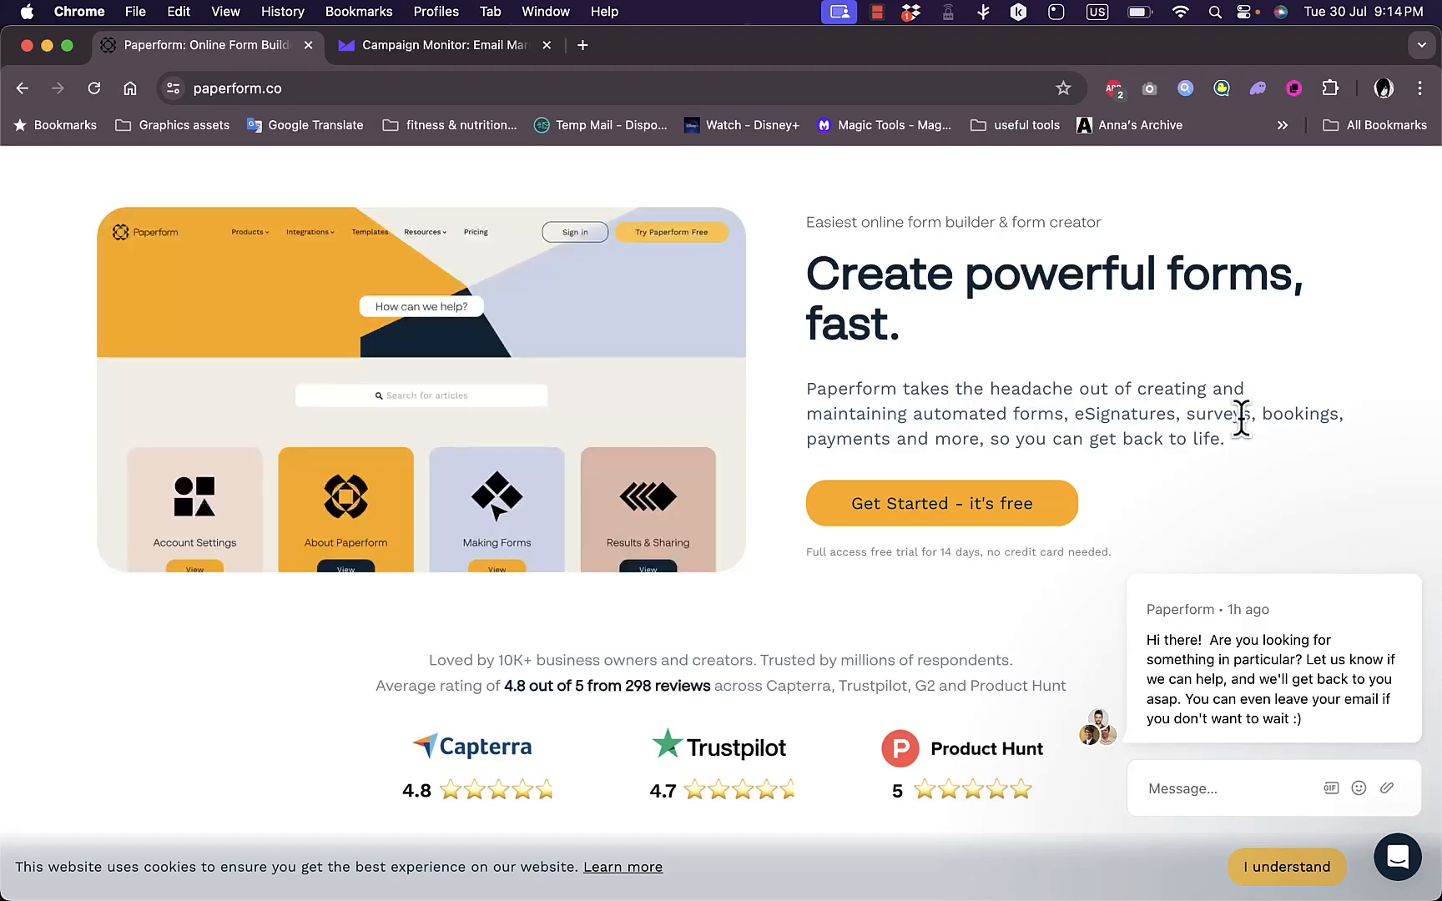
pyautogui.scroll(-5, 921, 443)
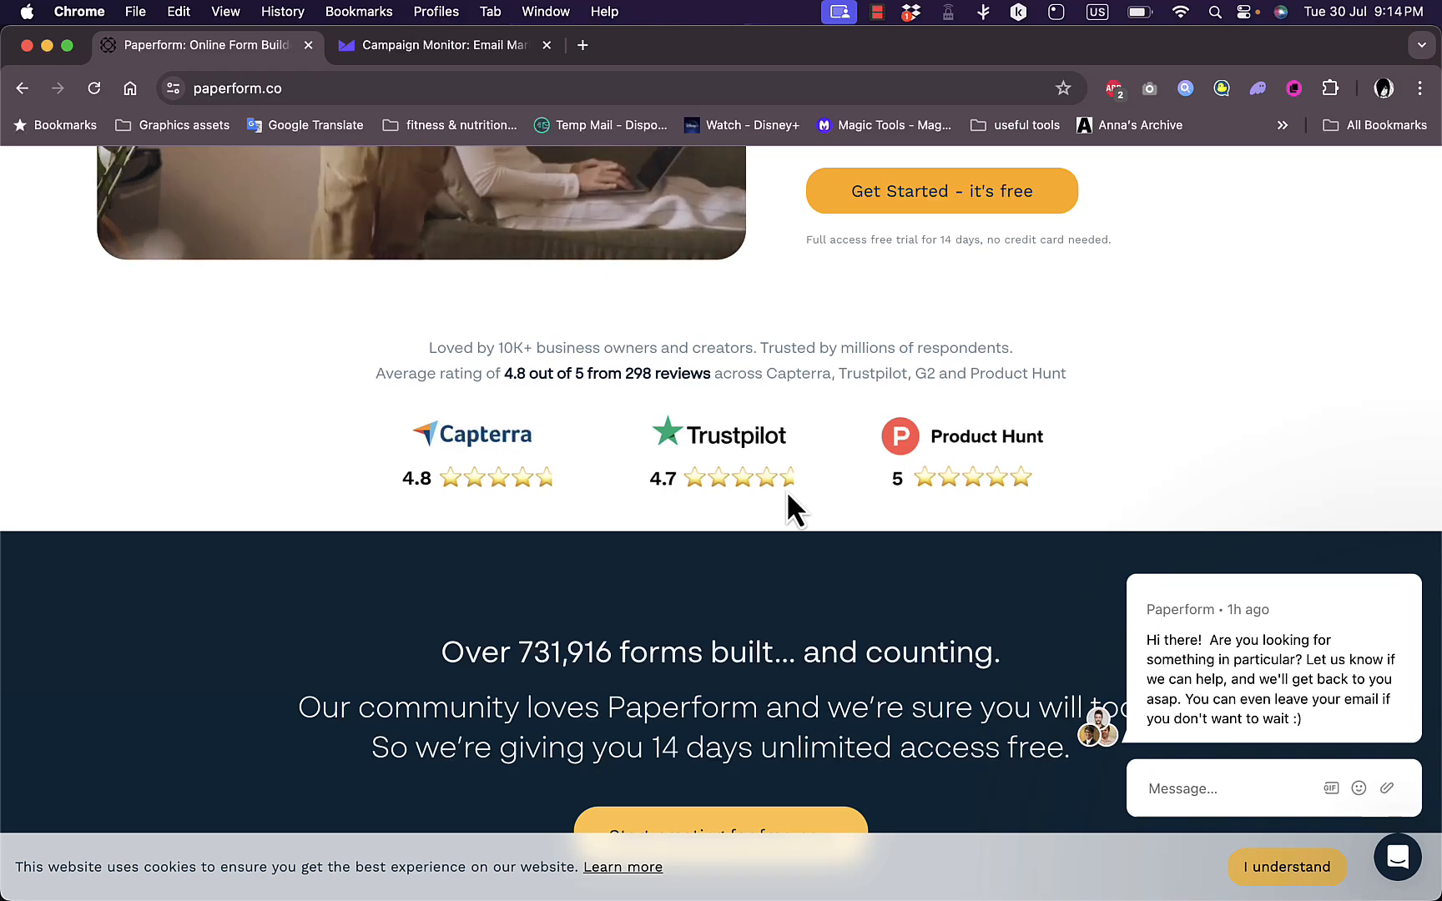
pyautogui.scroll(-10, 787, 496)
pyautogui.scroll(-2, 787, 494)
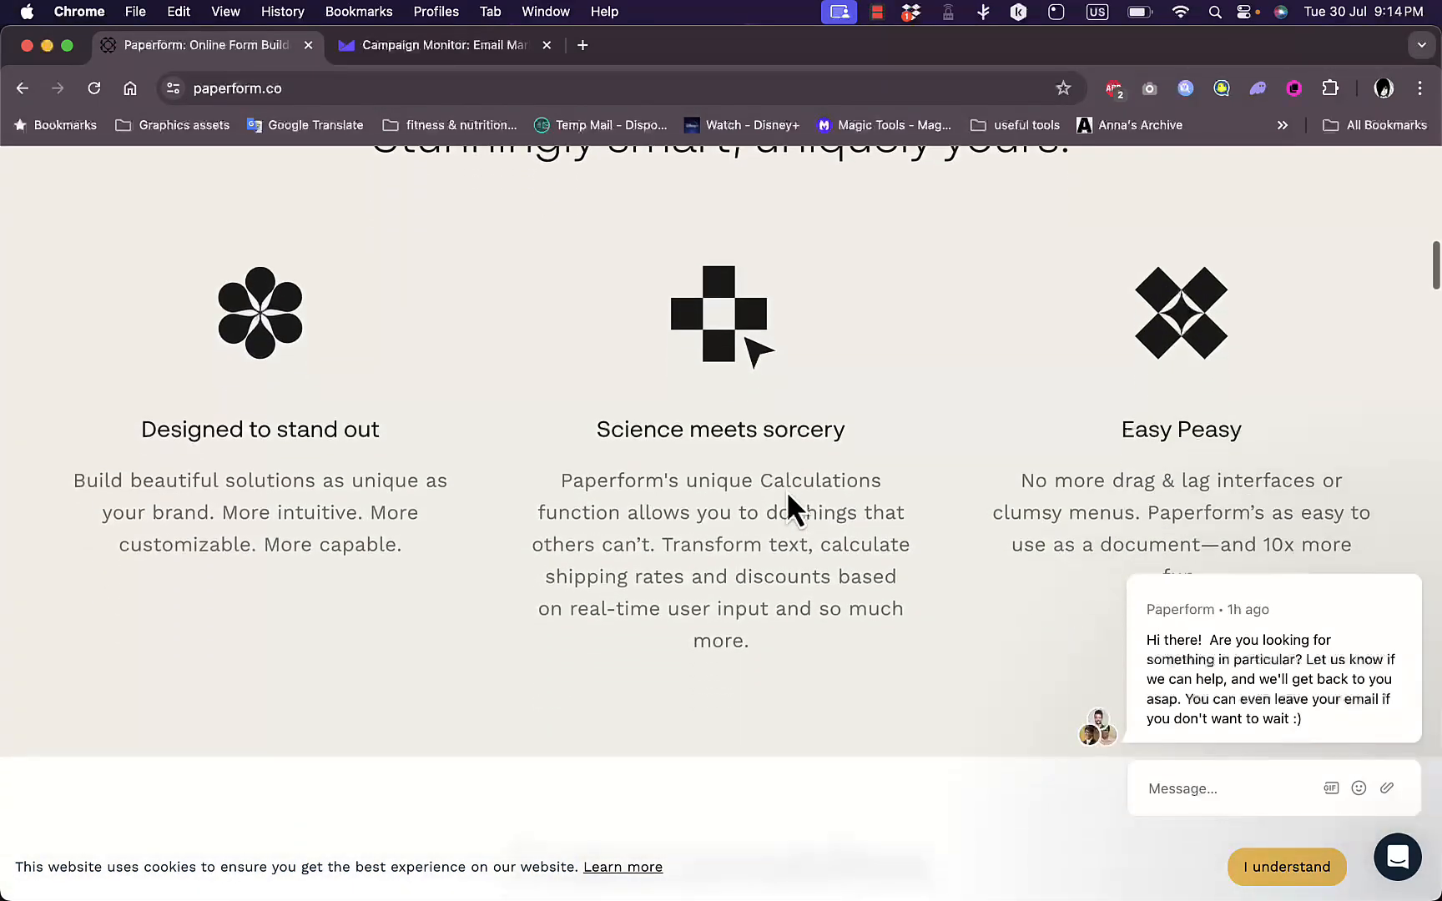
pyautogui.scroll(-12, 801, 458)
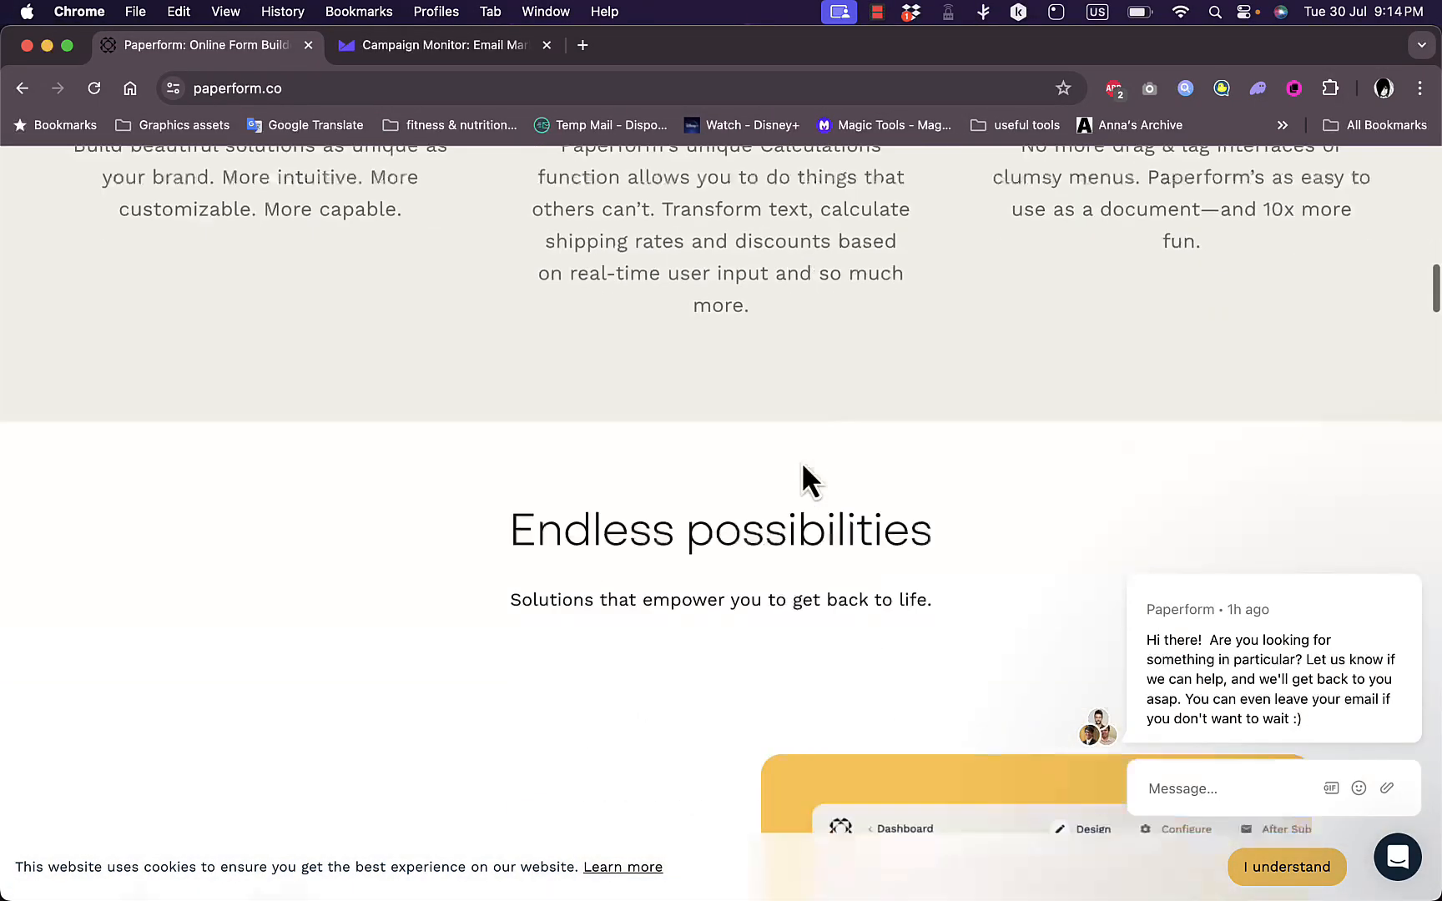
pyautogui.scroll(-20, 801, 464)
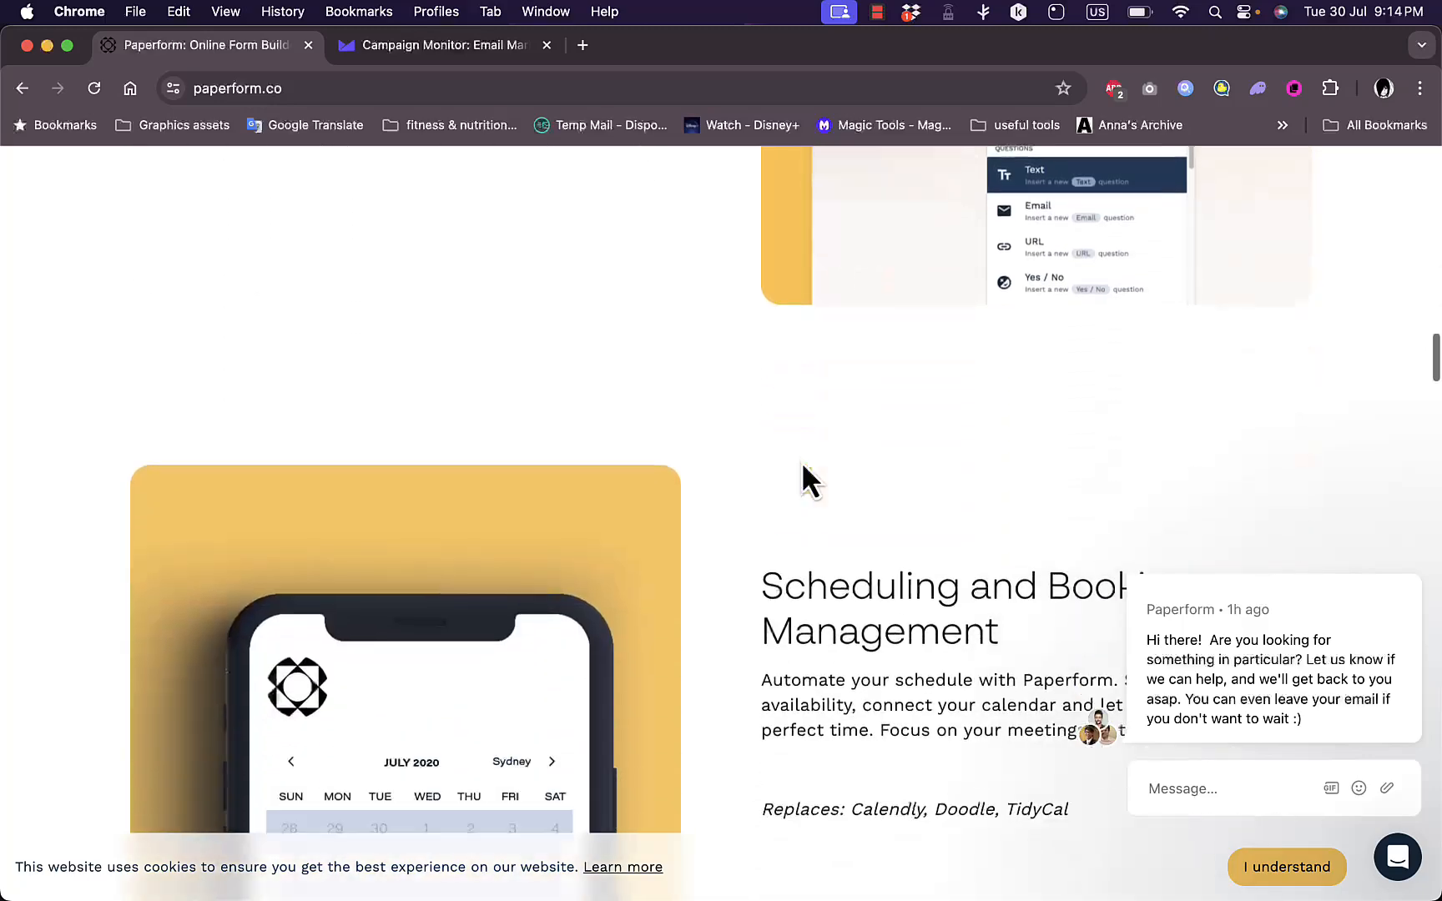
pyautogui.scroll(-12, 801, 462)
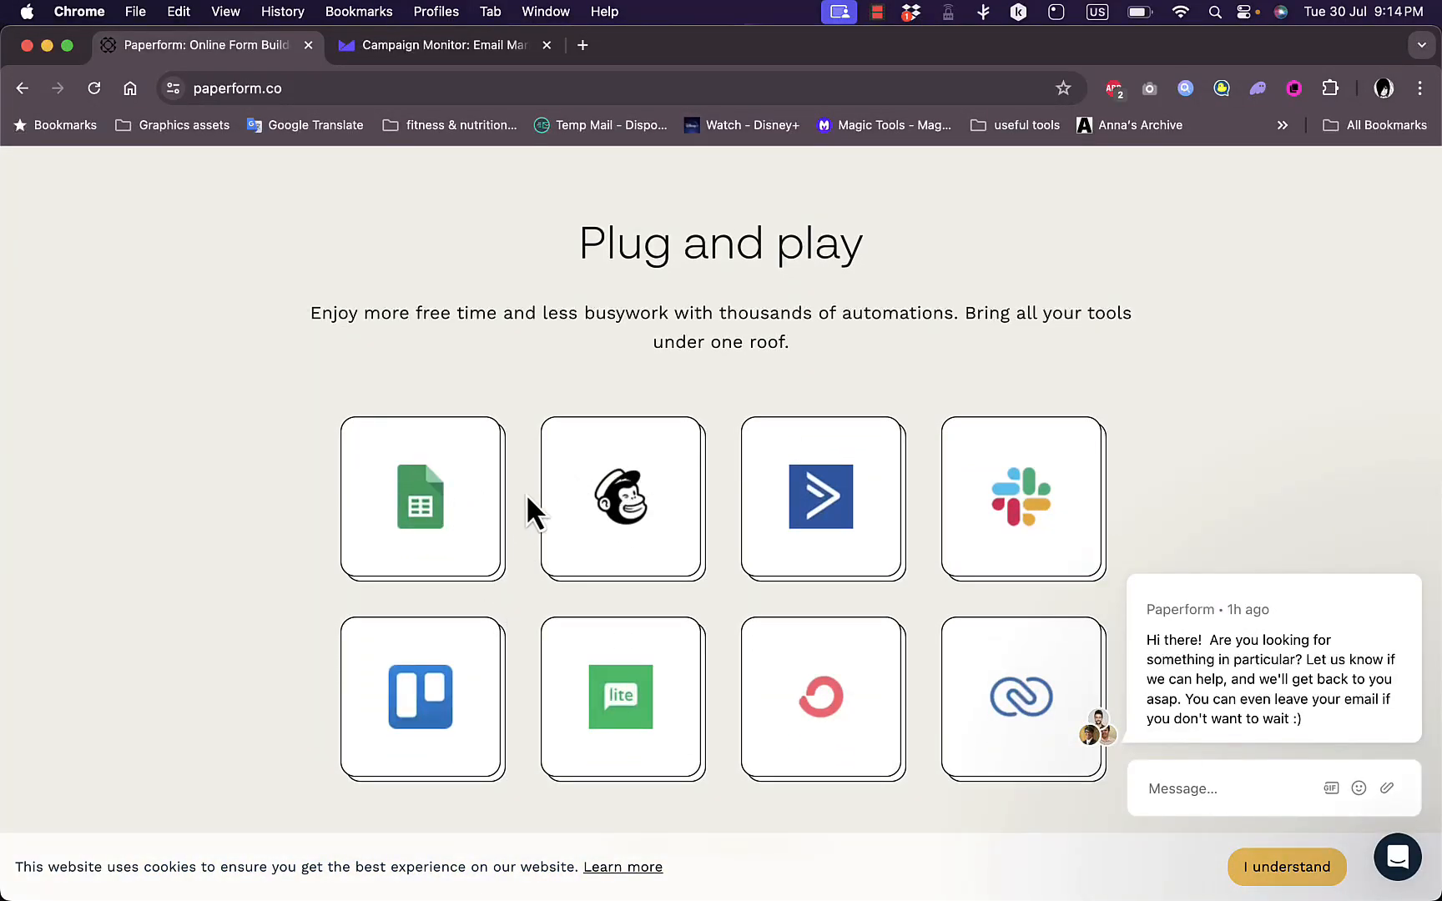
pyautogui.scroll(-15, 815, 495)
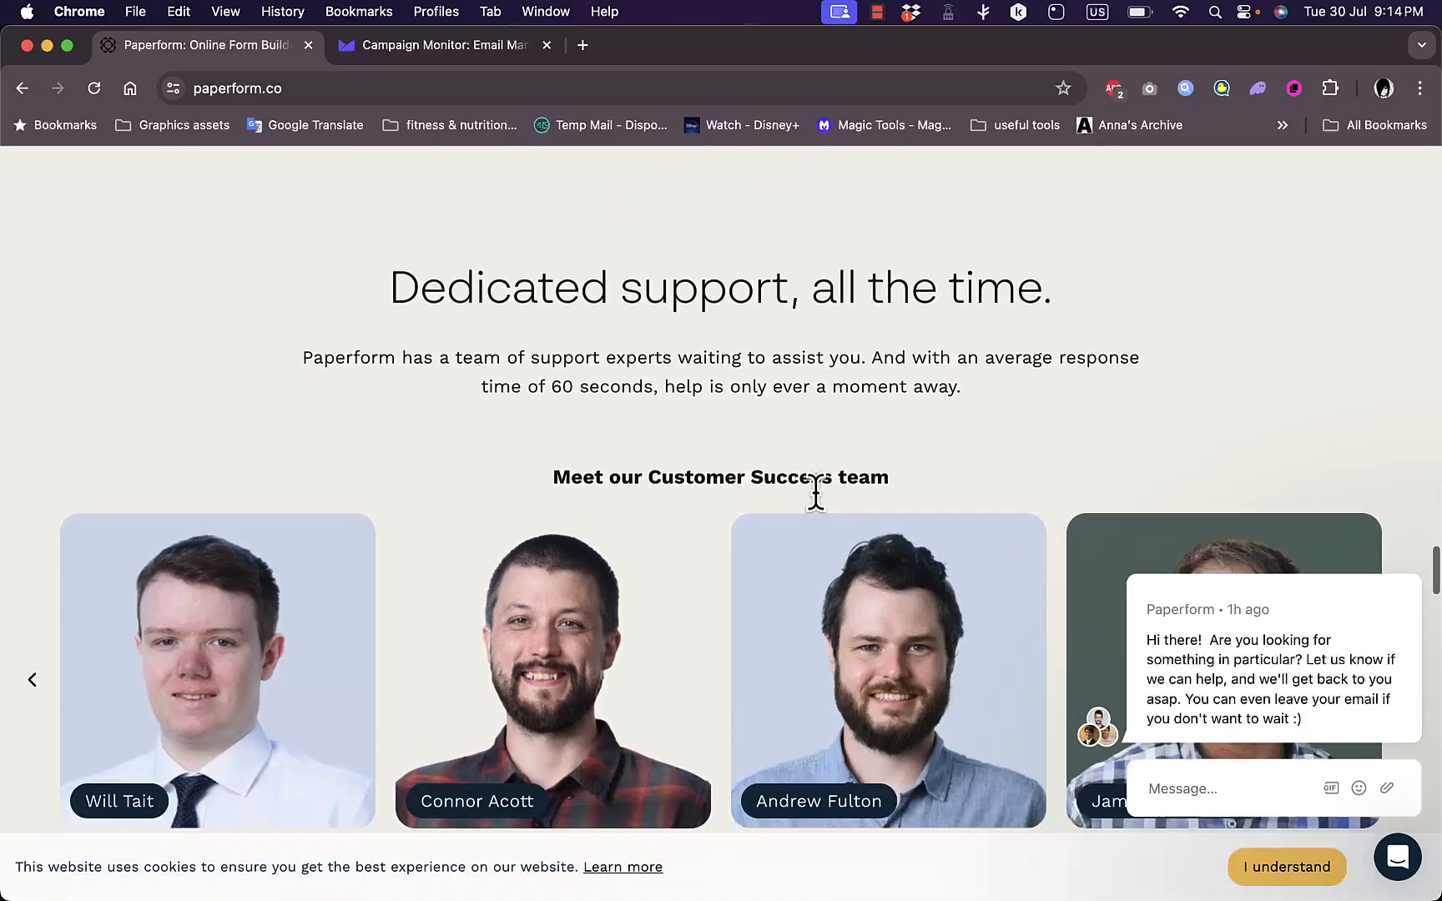
pyautogui.scroll(-15, 815, 494)
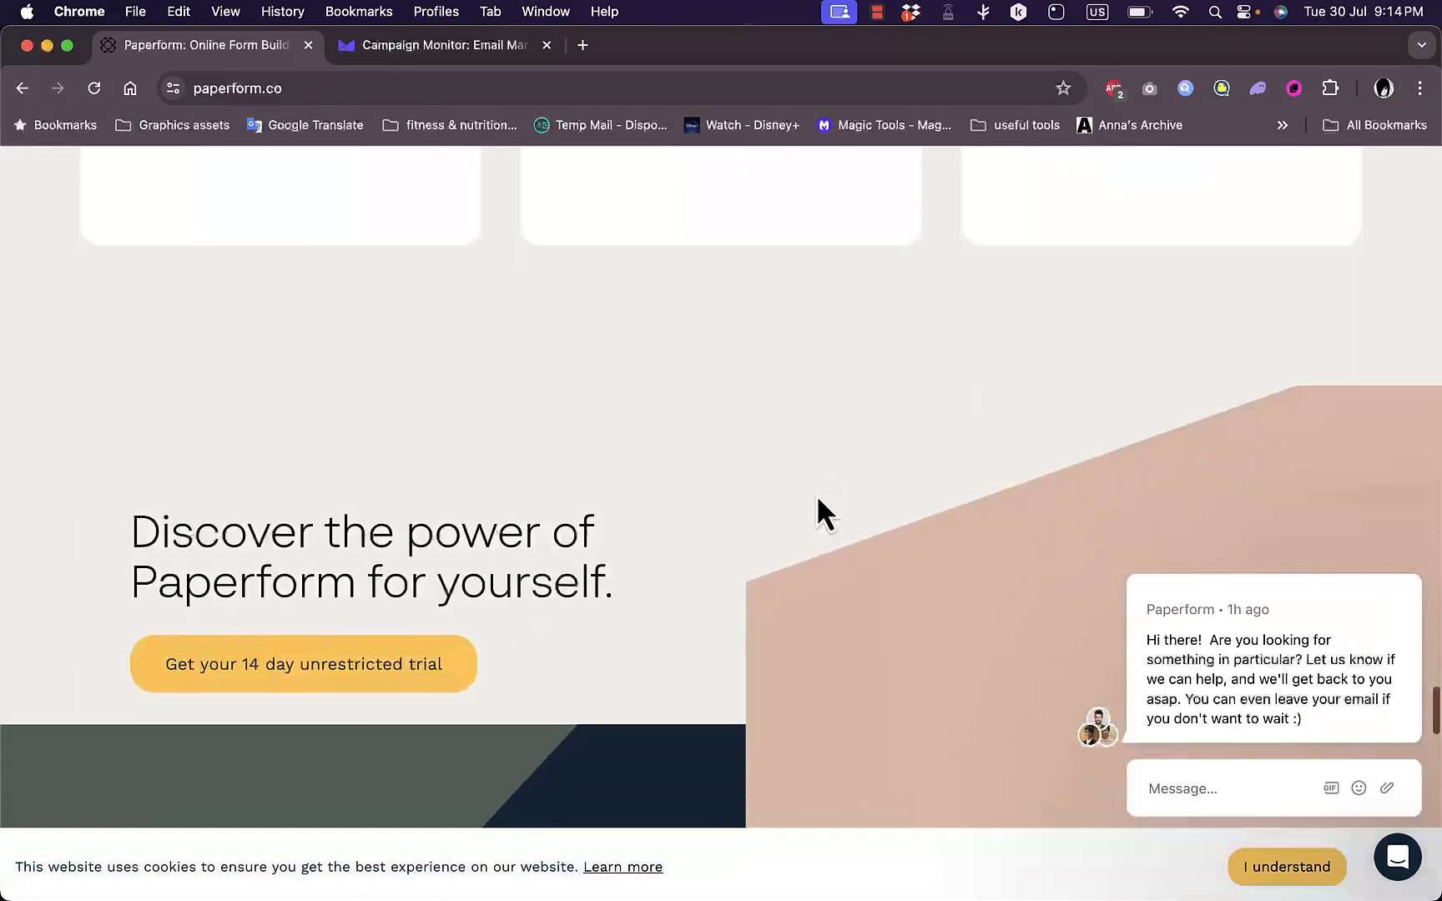
pyautogui.scroll(-5, 815, 495)
pyautogui.scroll(20, 815, 495)
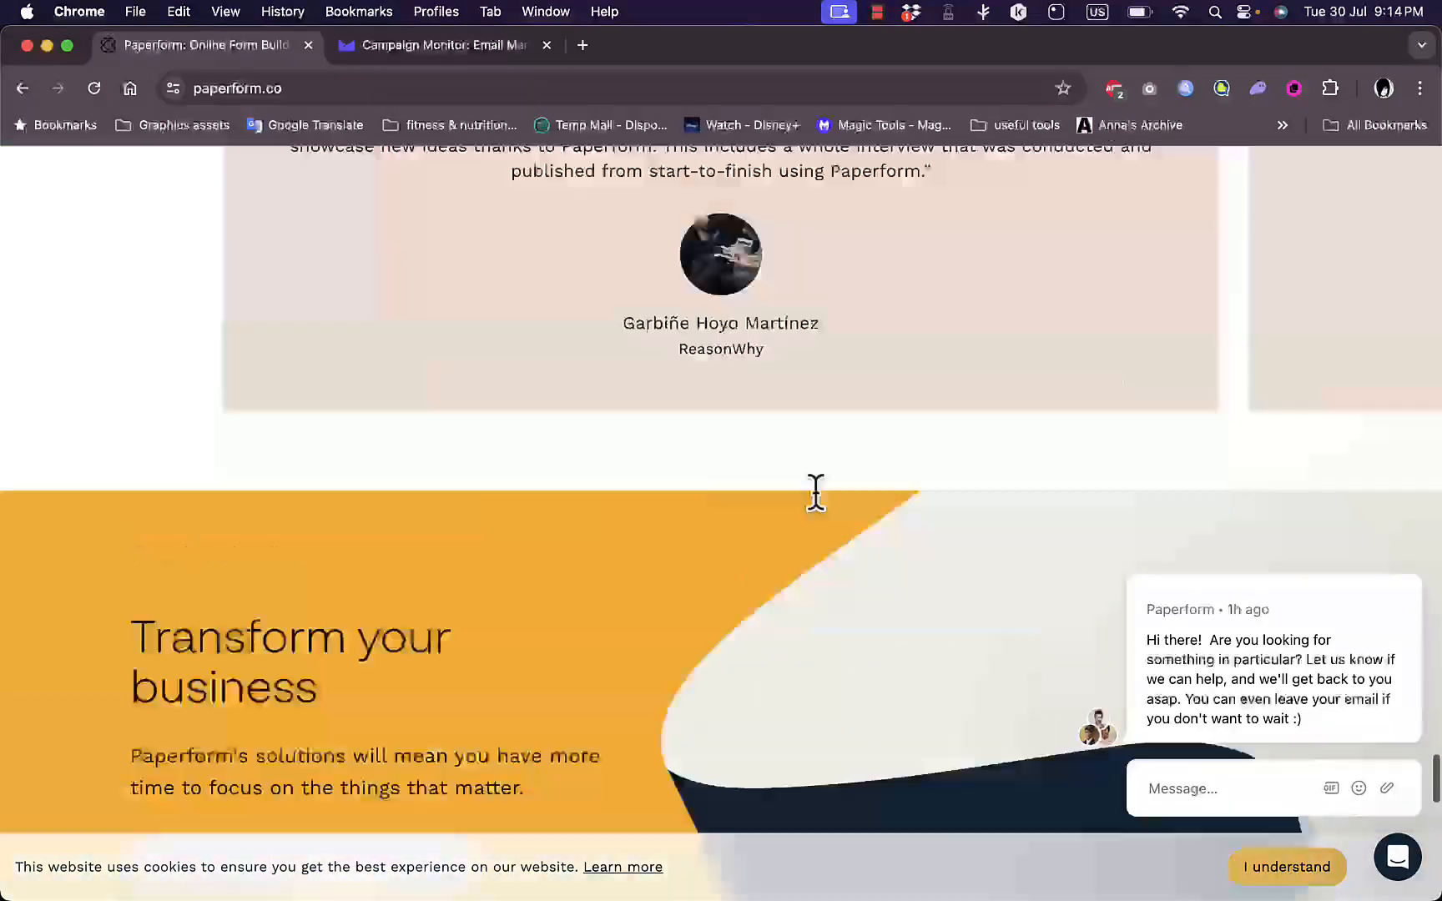
pyautogui.scroll(10, 815, 494)
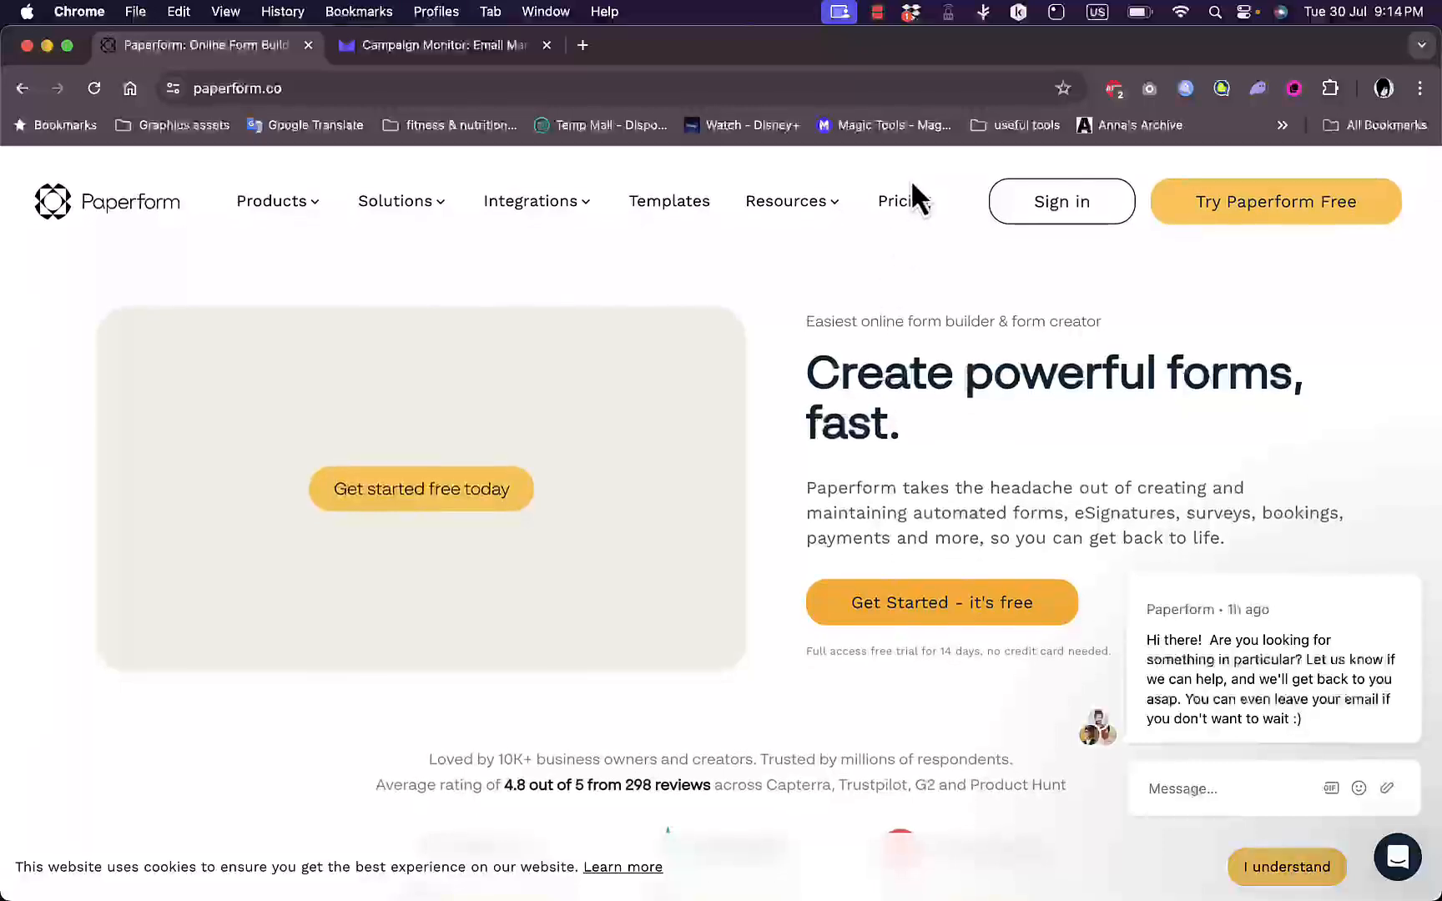
# - Open the Paperform pricing page, switch it to monthly billing, and review the plans' prices and feature comparison
pyautogui.click(909, 206)
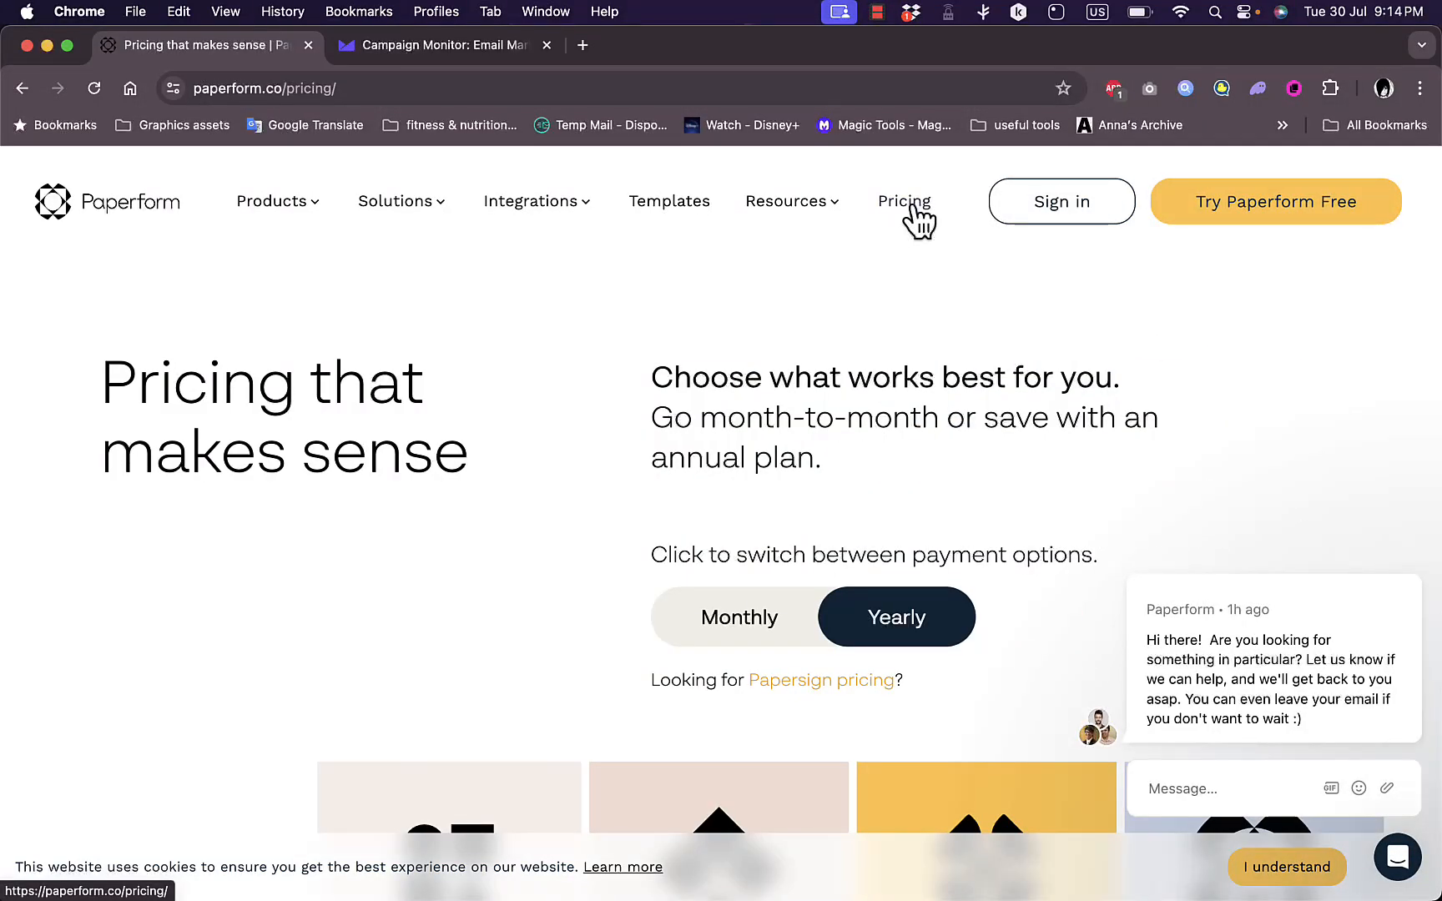
pyautogui.scroll(-1, 748, 501)
pyautogui.click(755, 550)
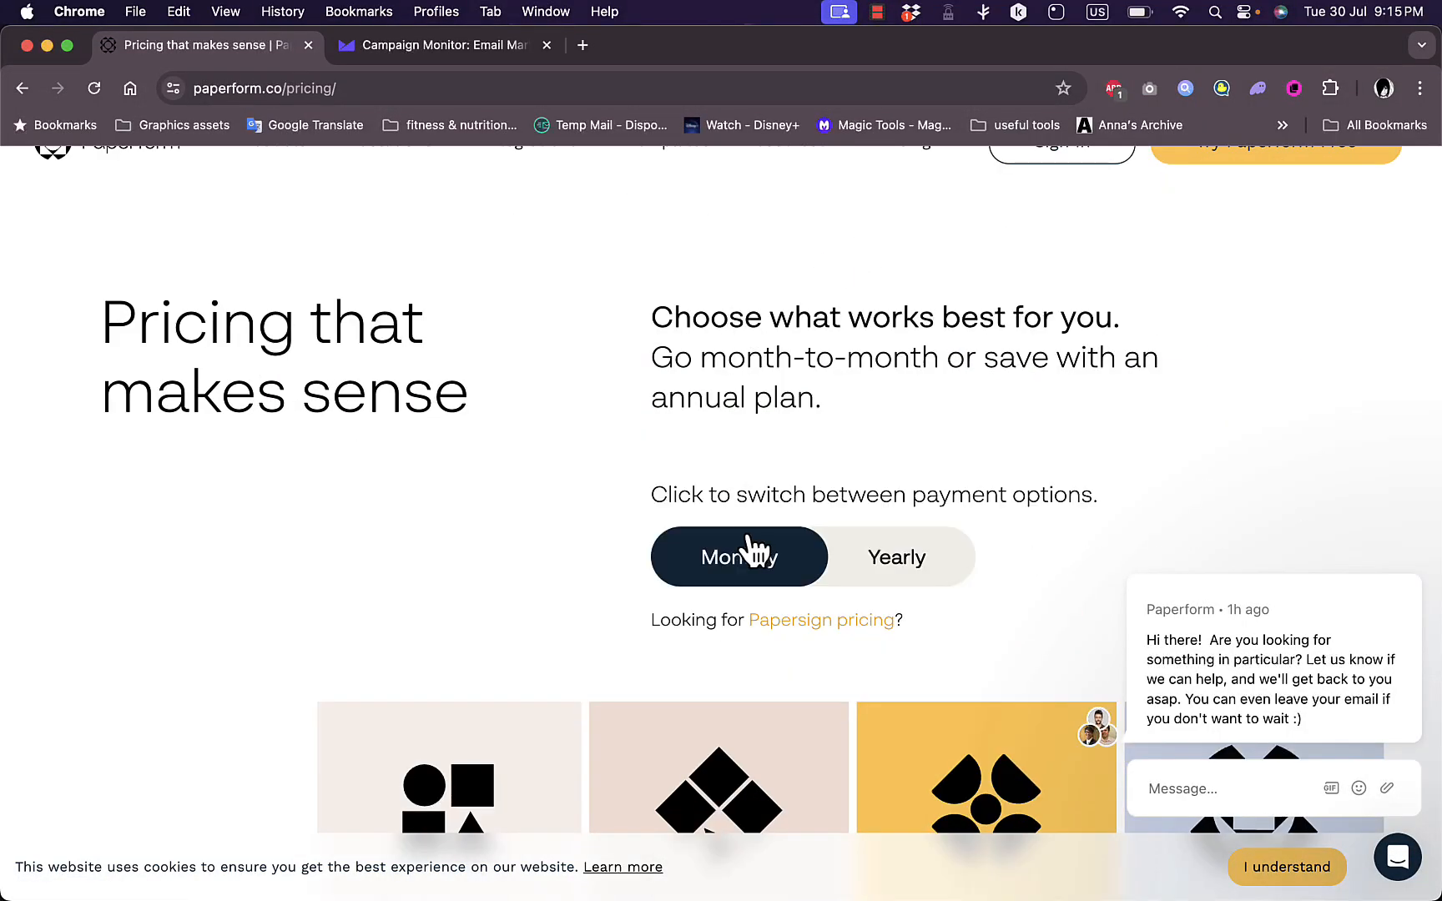
pyautogui.scroll(-8, 498, 575)
pyautogui.scroll(-1, 498, 575)
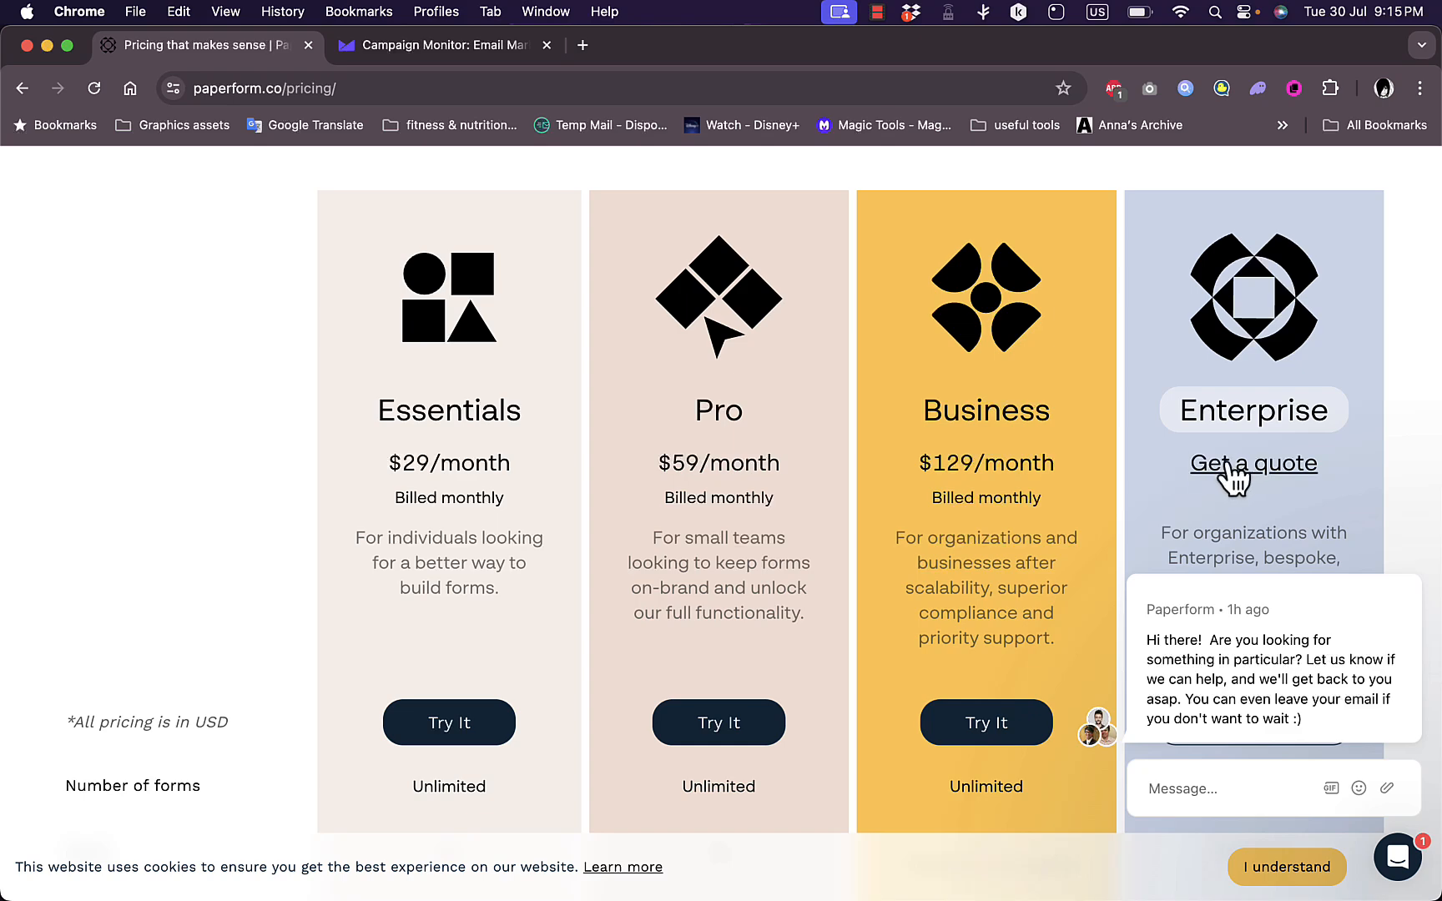
pyautogui.scroll(-10, 1037, 482)
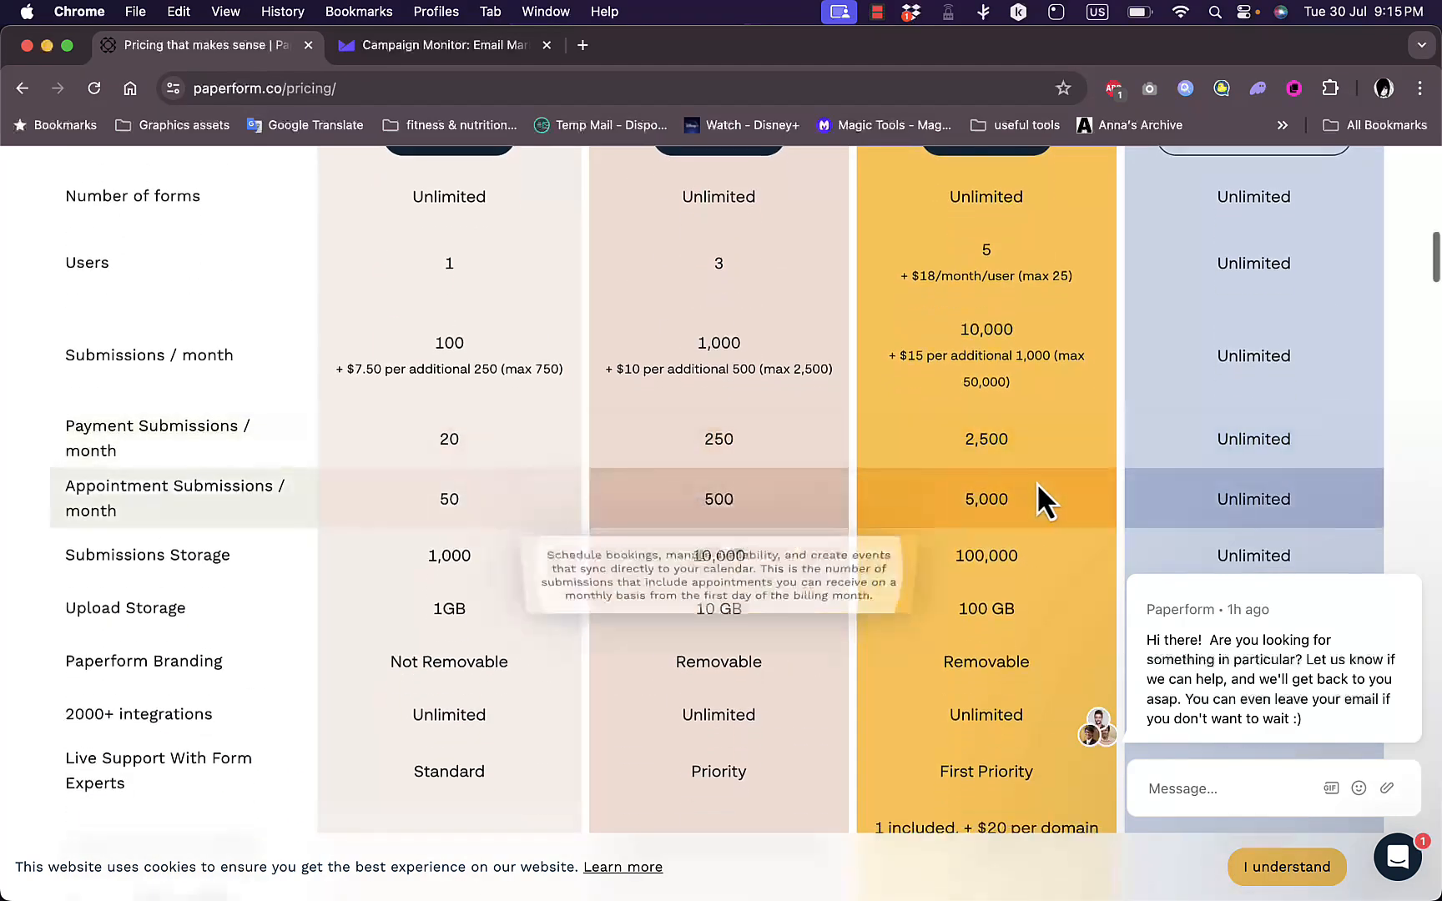
pyautogui.scroll(-20, 604, 329)
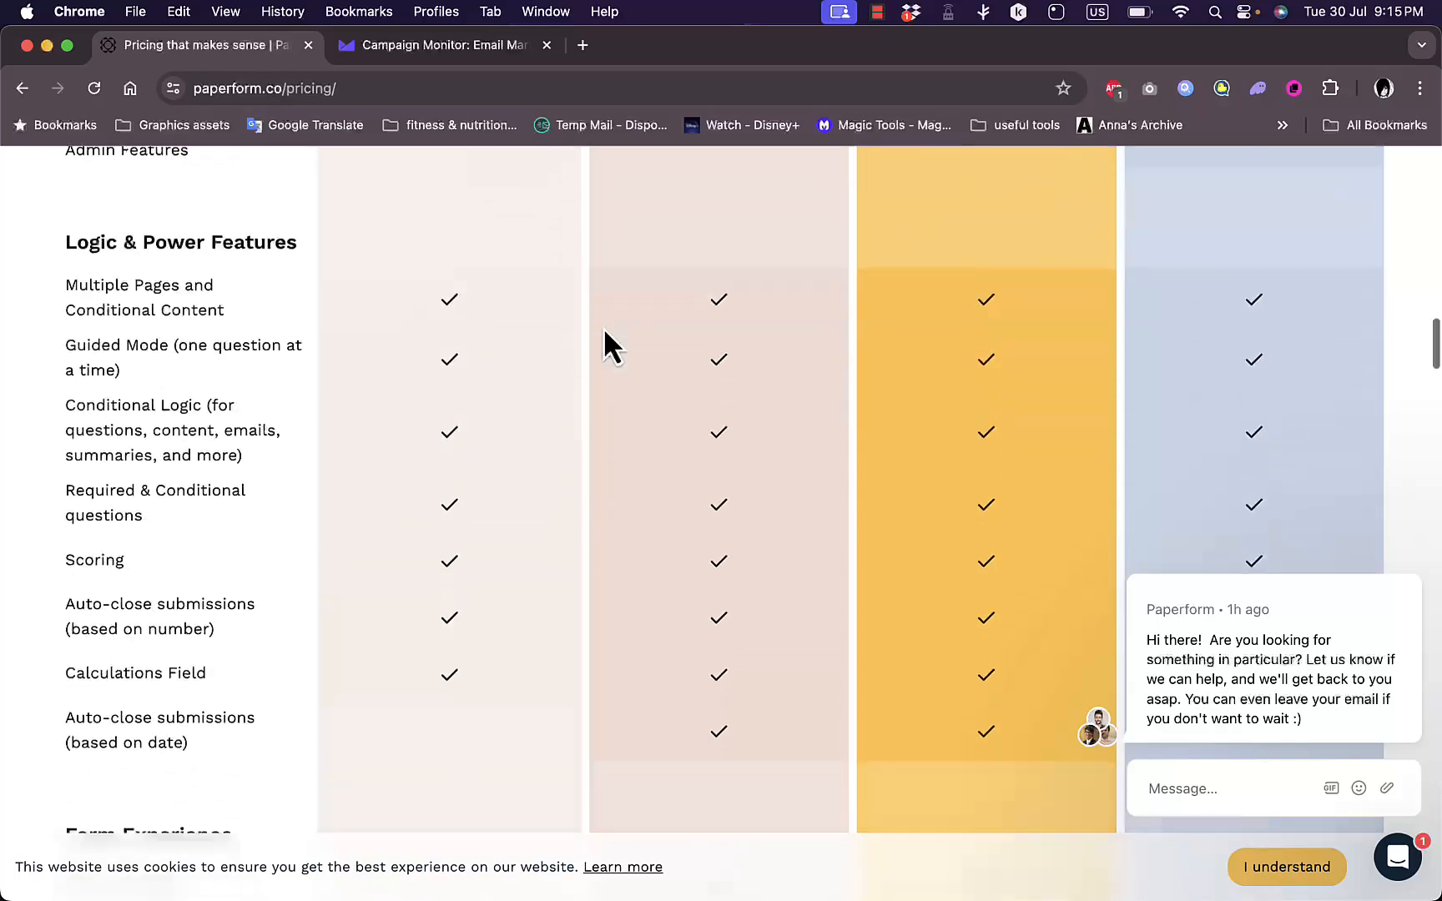
pyautogui.scroll(20, 604, 329)
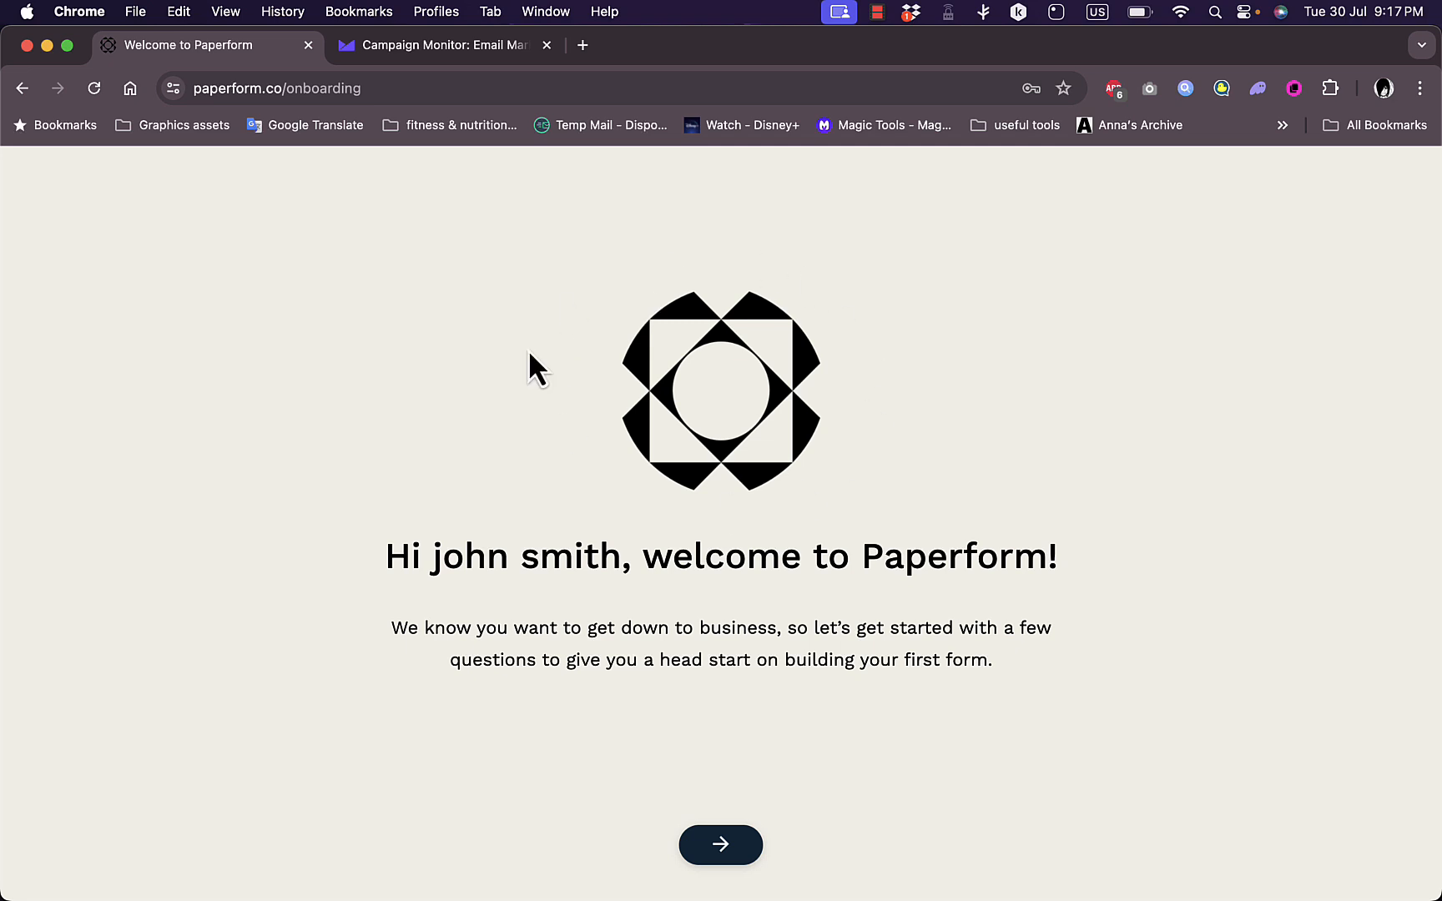
# - Start the onboarding questionnaire, answering Surveys as the first creation, howtosimple as the organization, and the number of people working there
pyautogui.click(723, 847)
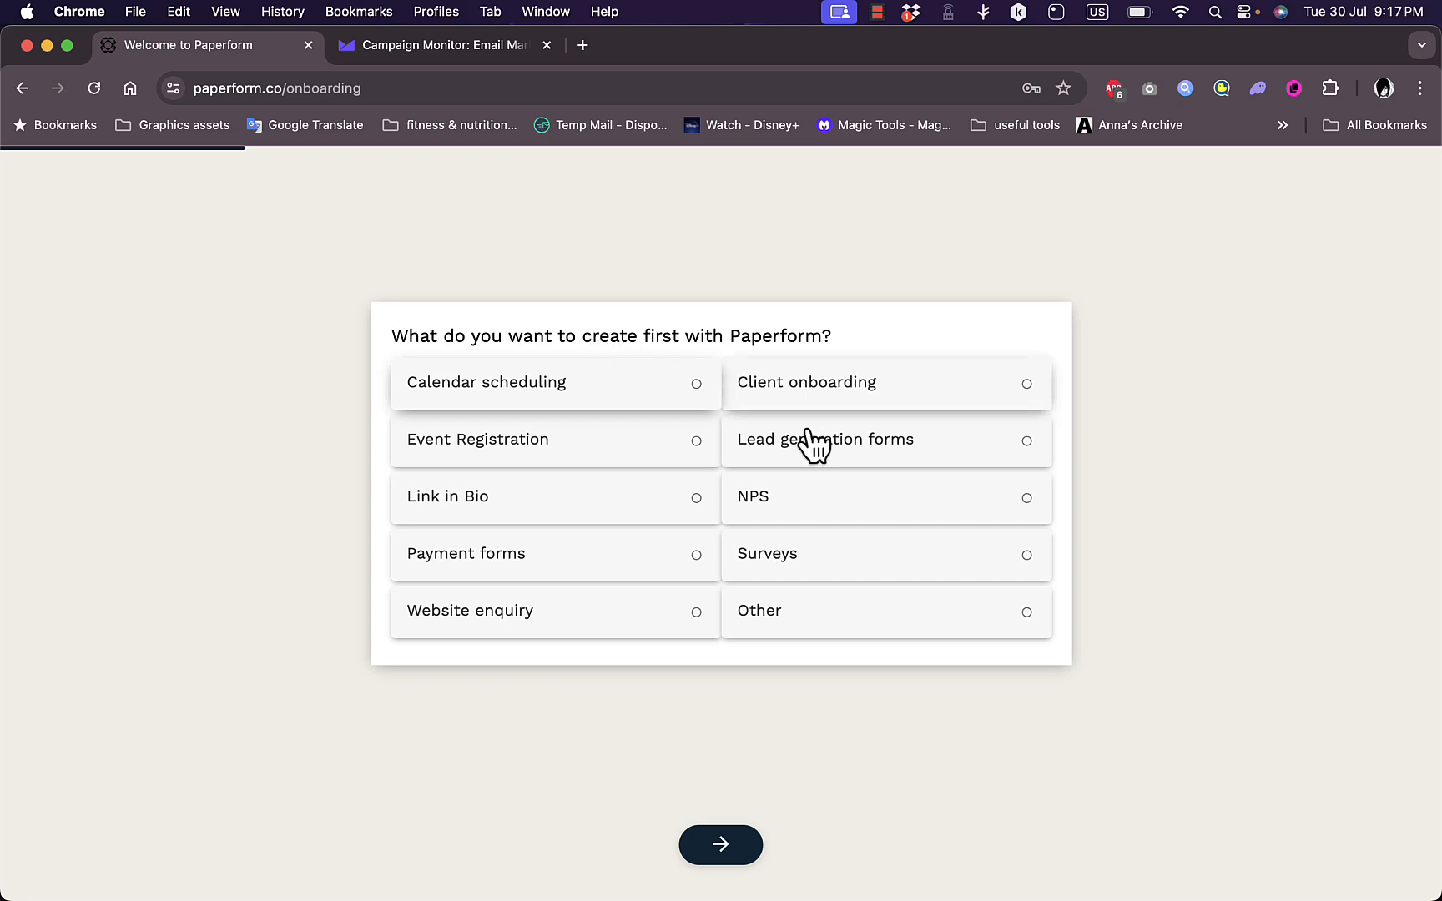
pyautogui.click(975, 577)
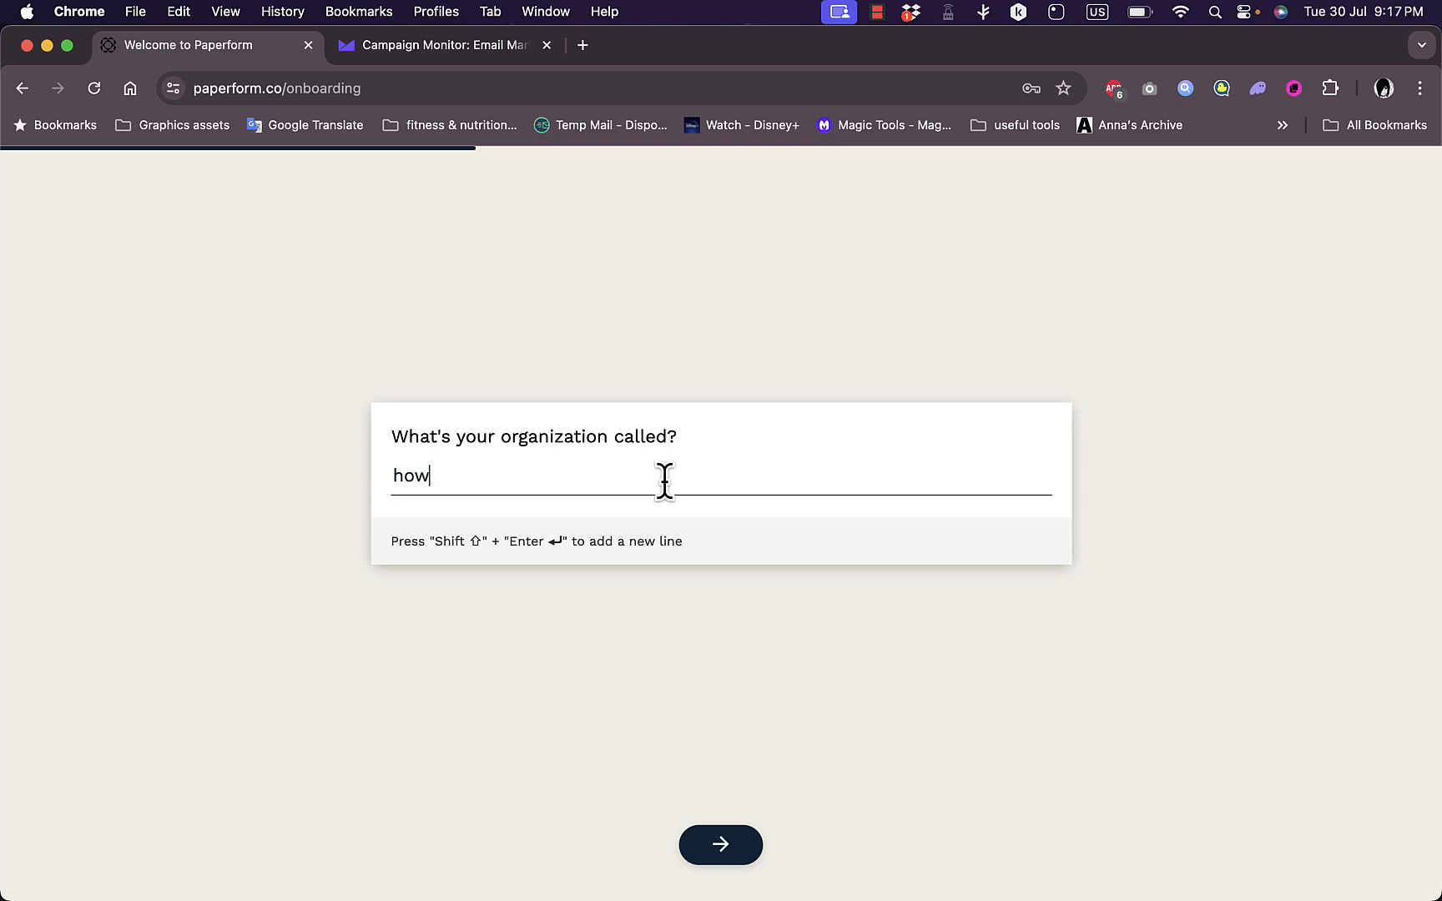
pyautogui.click(715, 846)
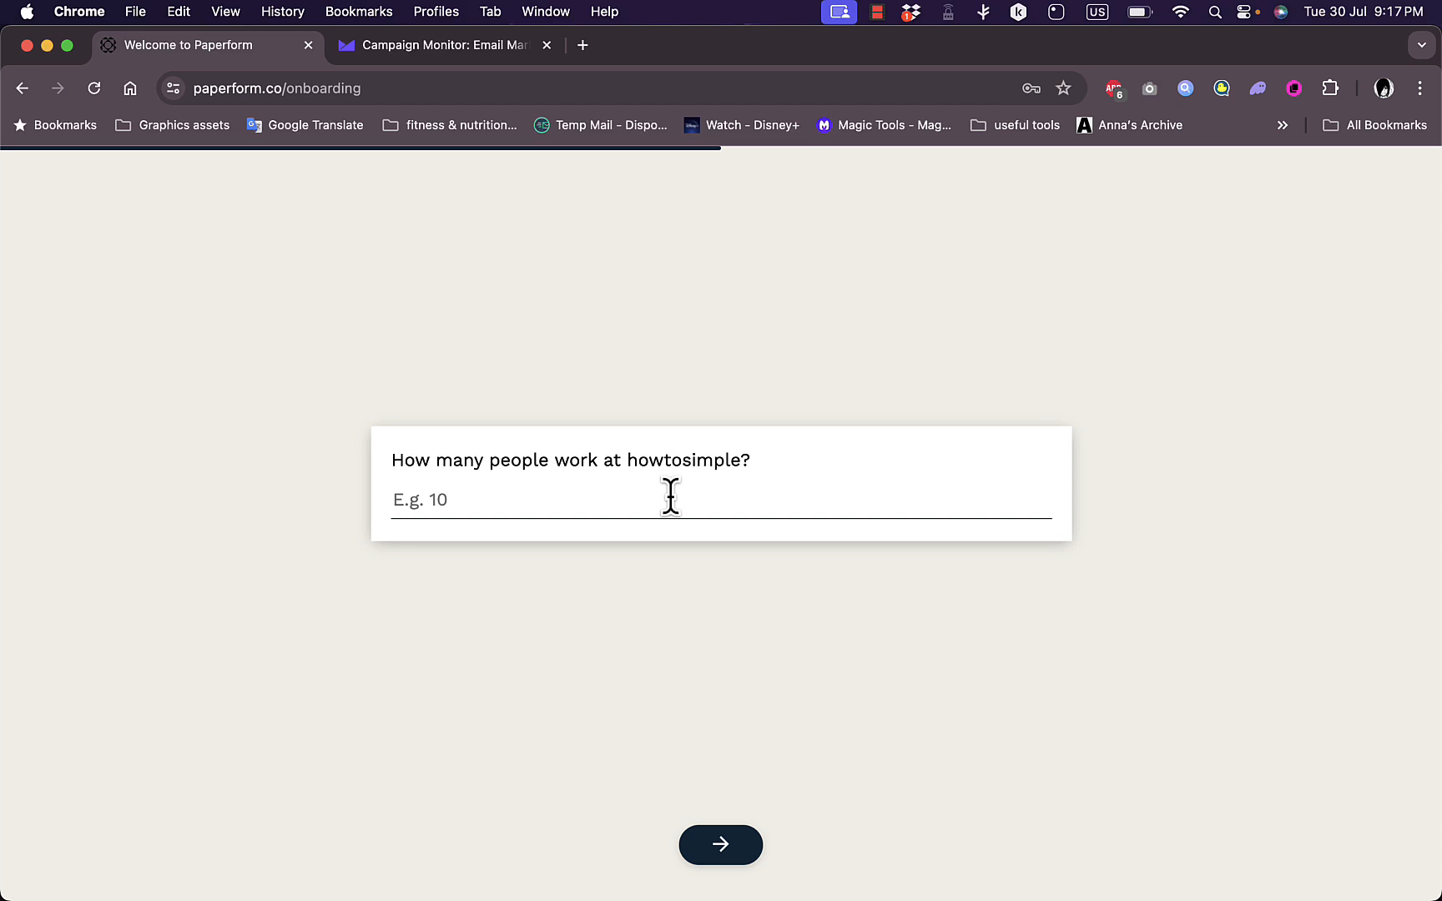
pyautogui.click(720, 846)
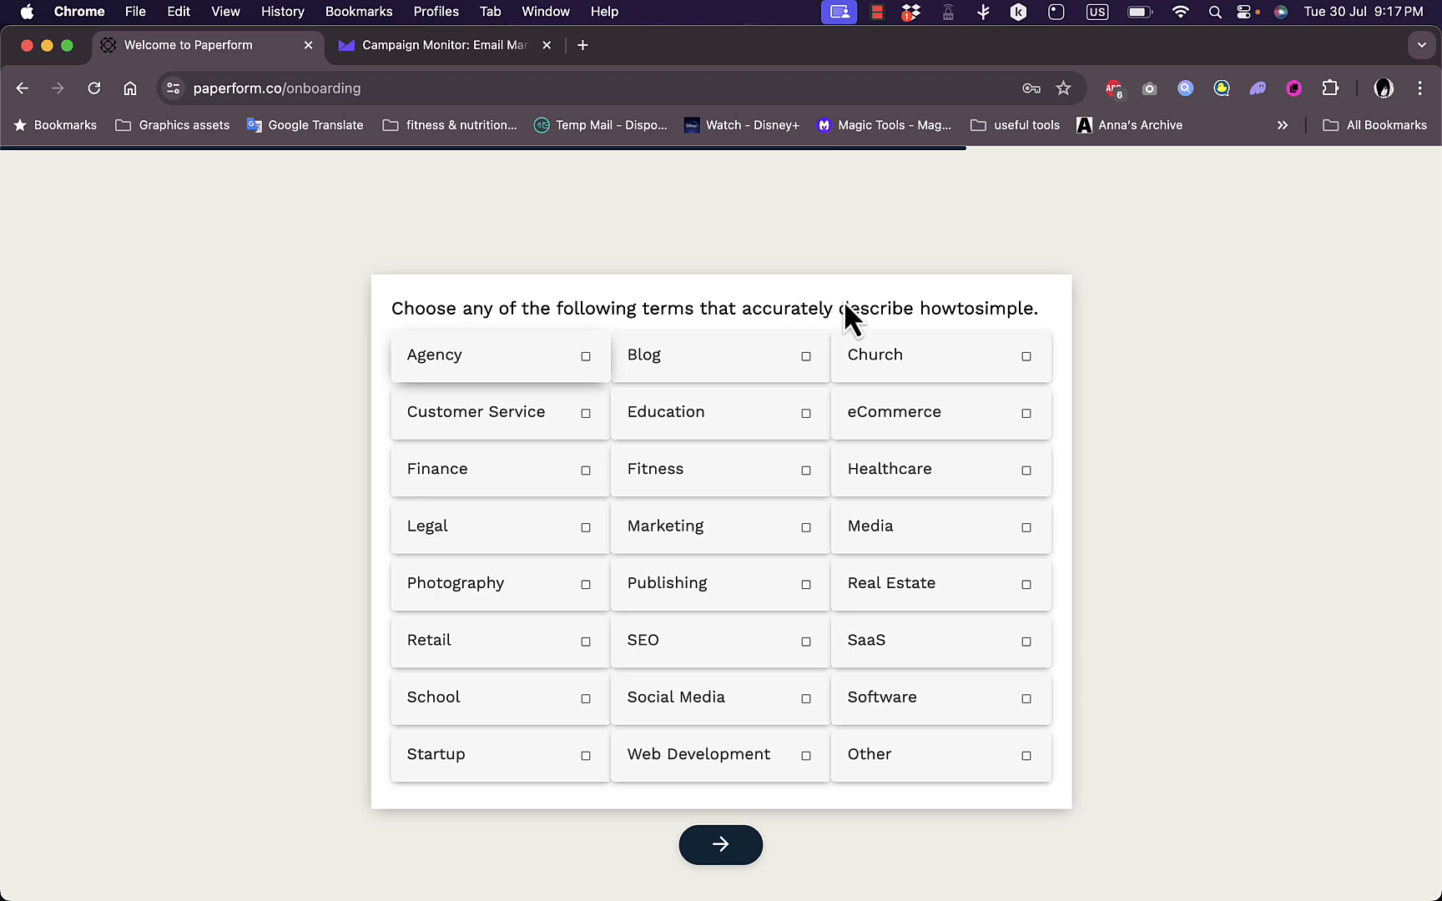
# - Choose Marketing, Finance and Blog as the terms describing the organization and submit the answer
pyautogui.click(718, 534)
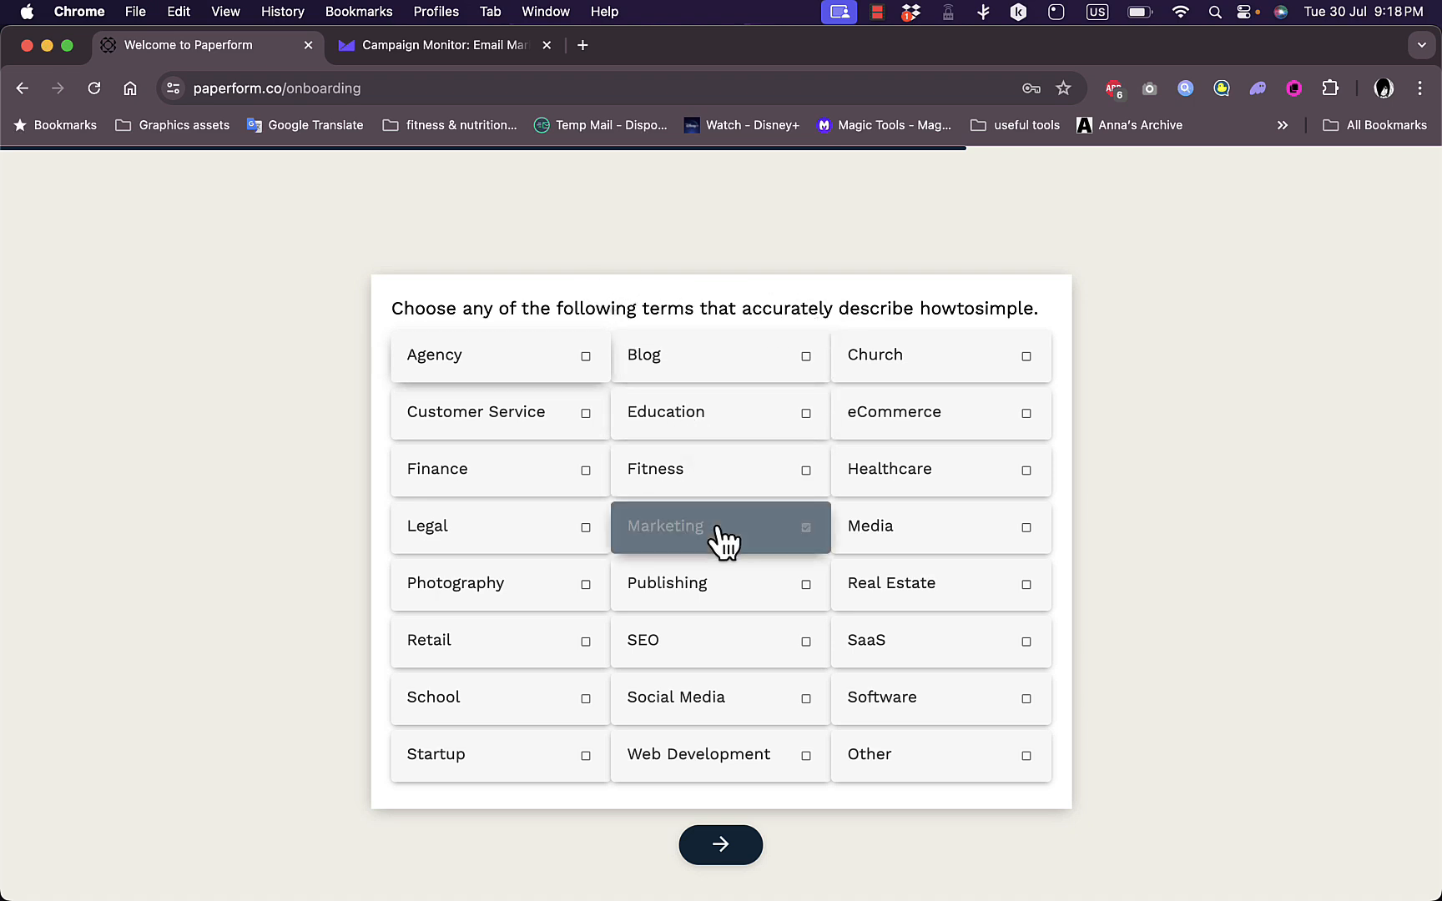
pyautogui.click(589, 489)
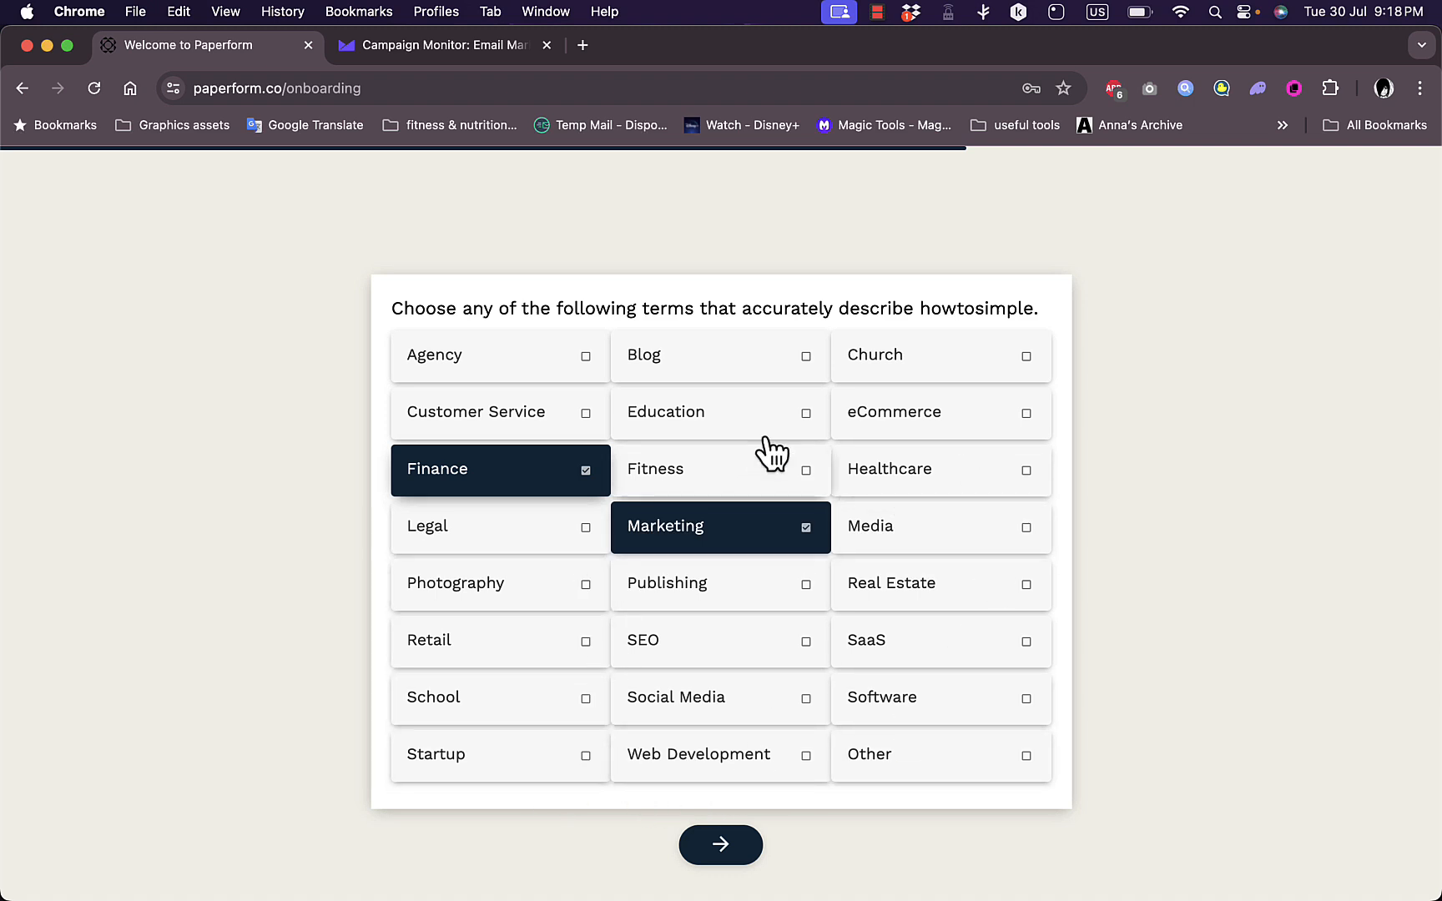
pyautogui.click(760, 372)
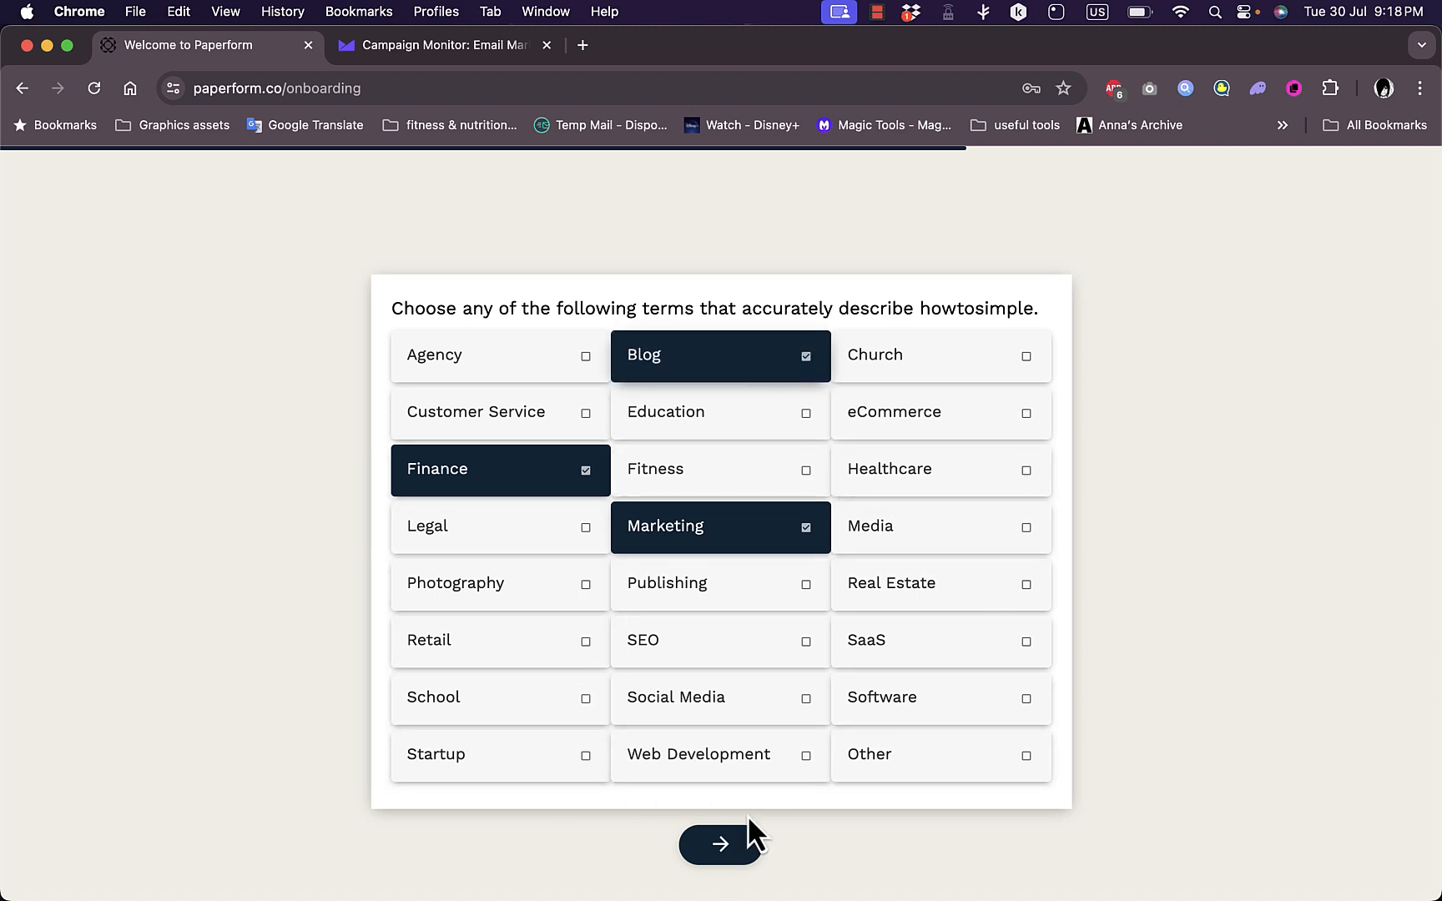
pyautogui.click(704, 859)
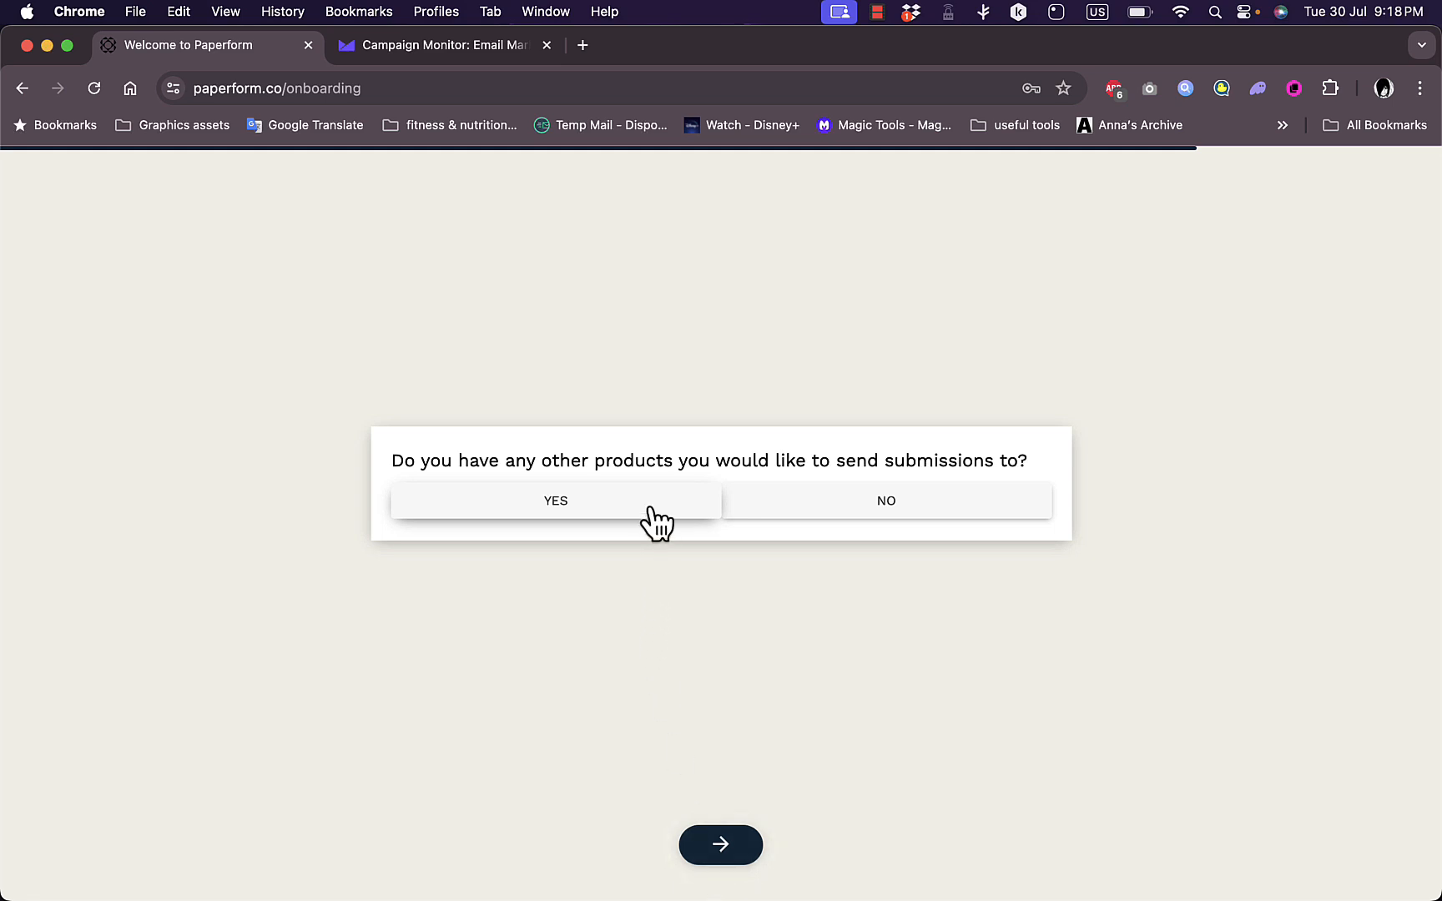
# - Answer No to sending submissions to other products, give Youtube as the referral source, and complete the onboarding
pyautogui.click(809, 502)
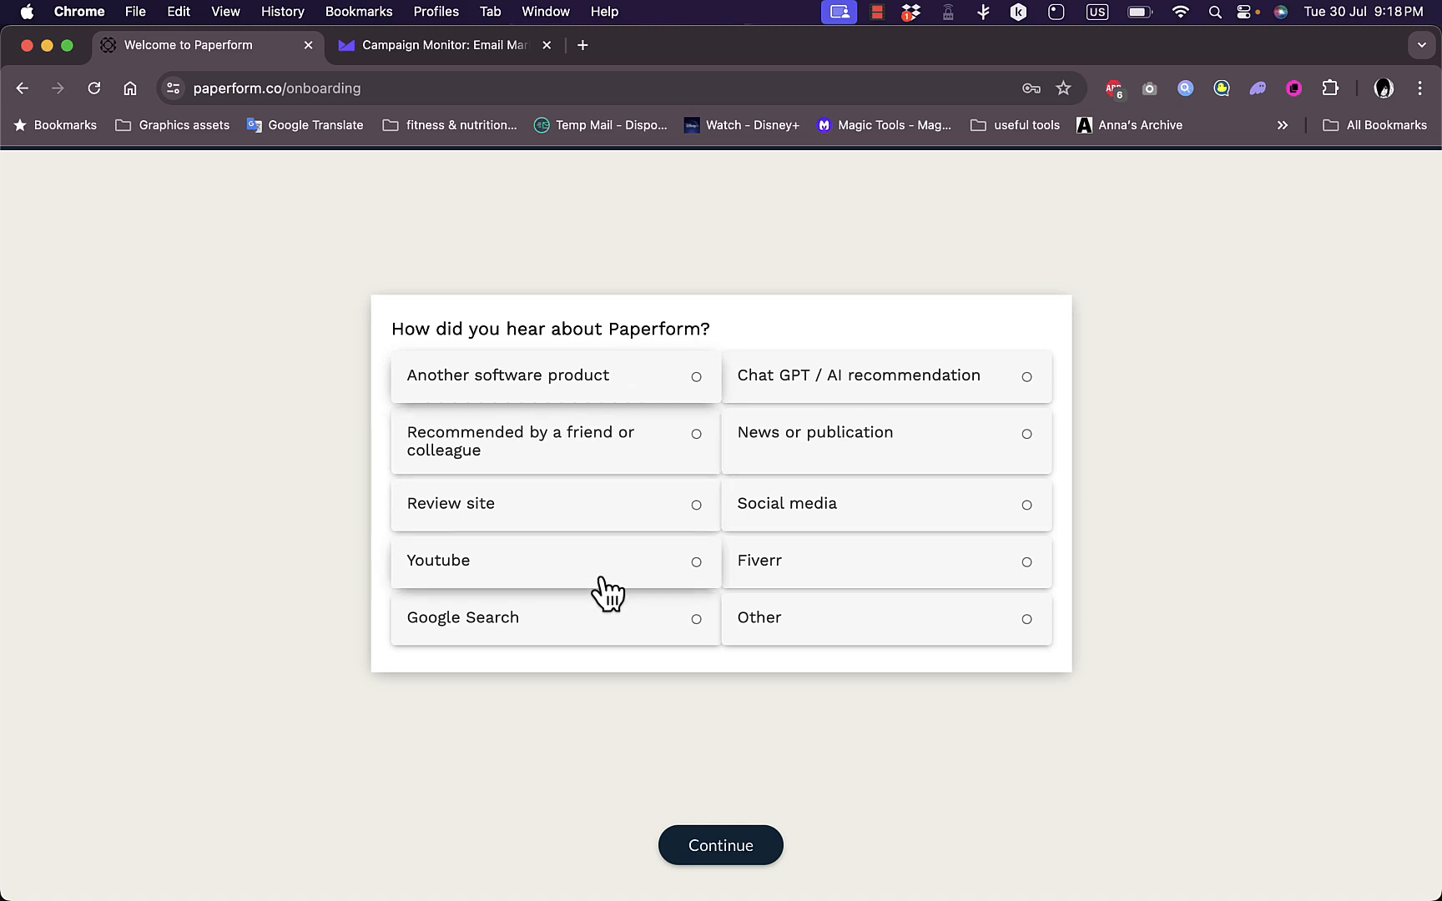
pyautogui.click(615, 589)
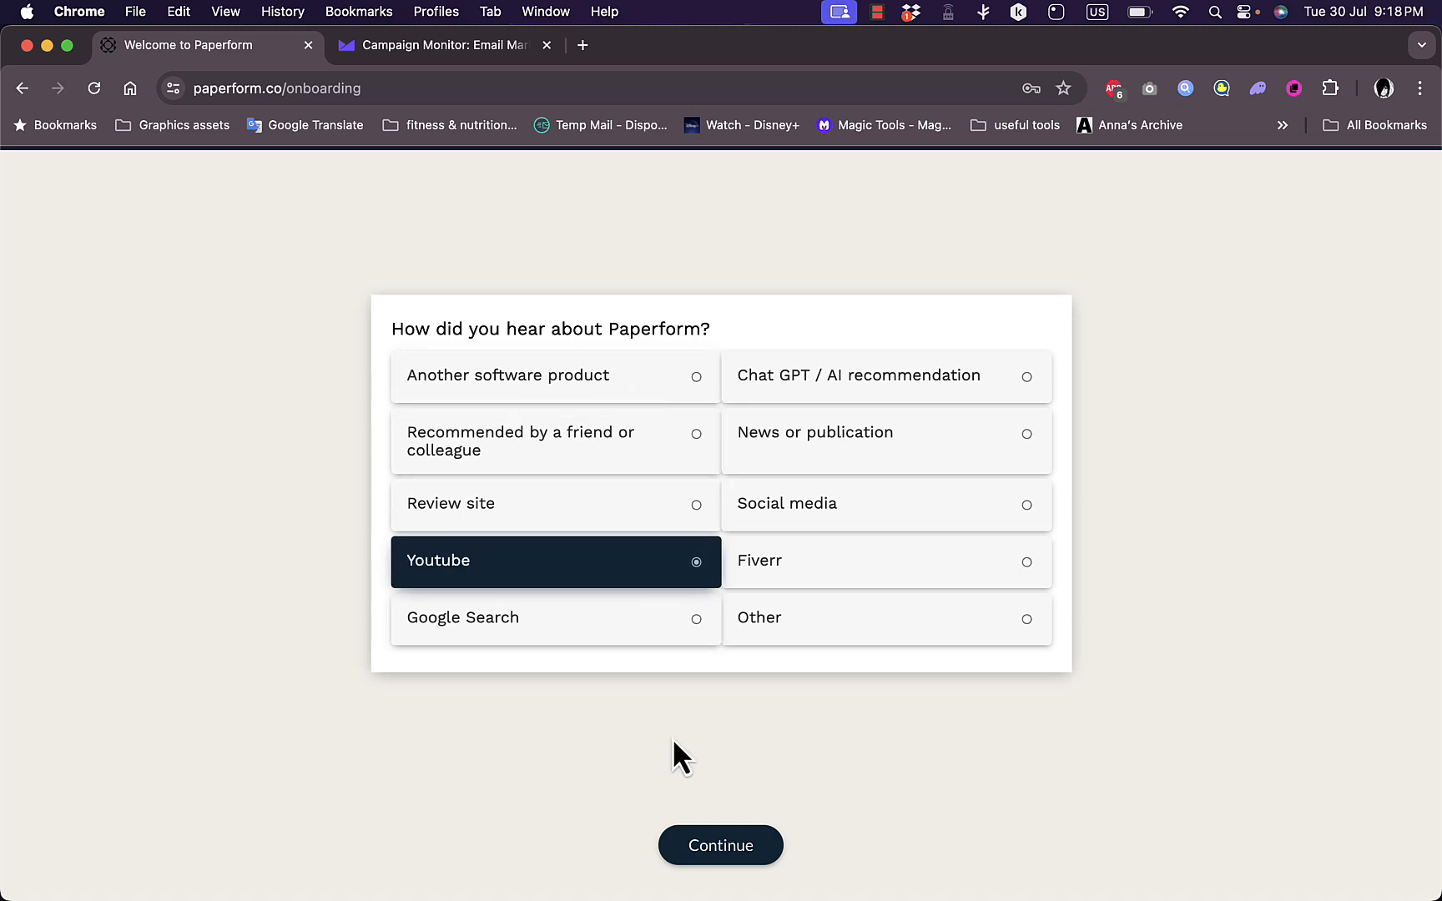
pyautogui.click(748, 856)
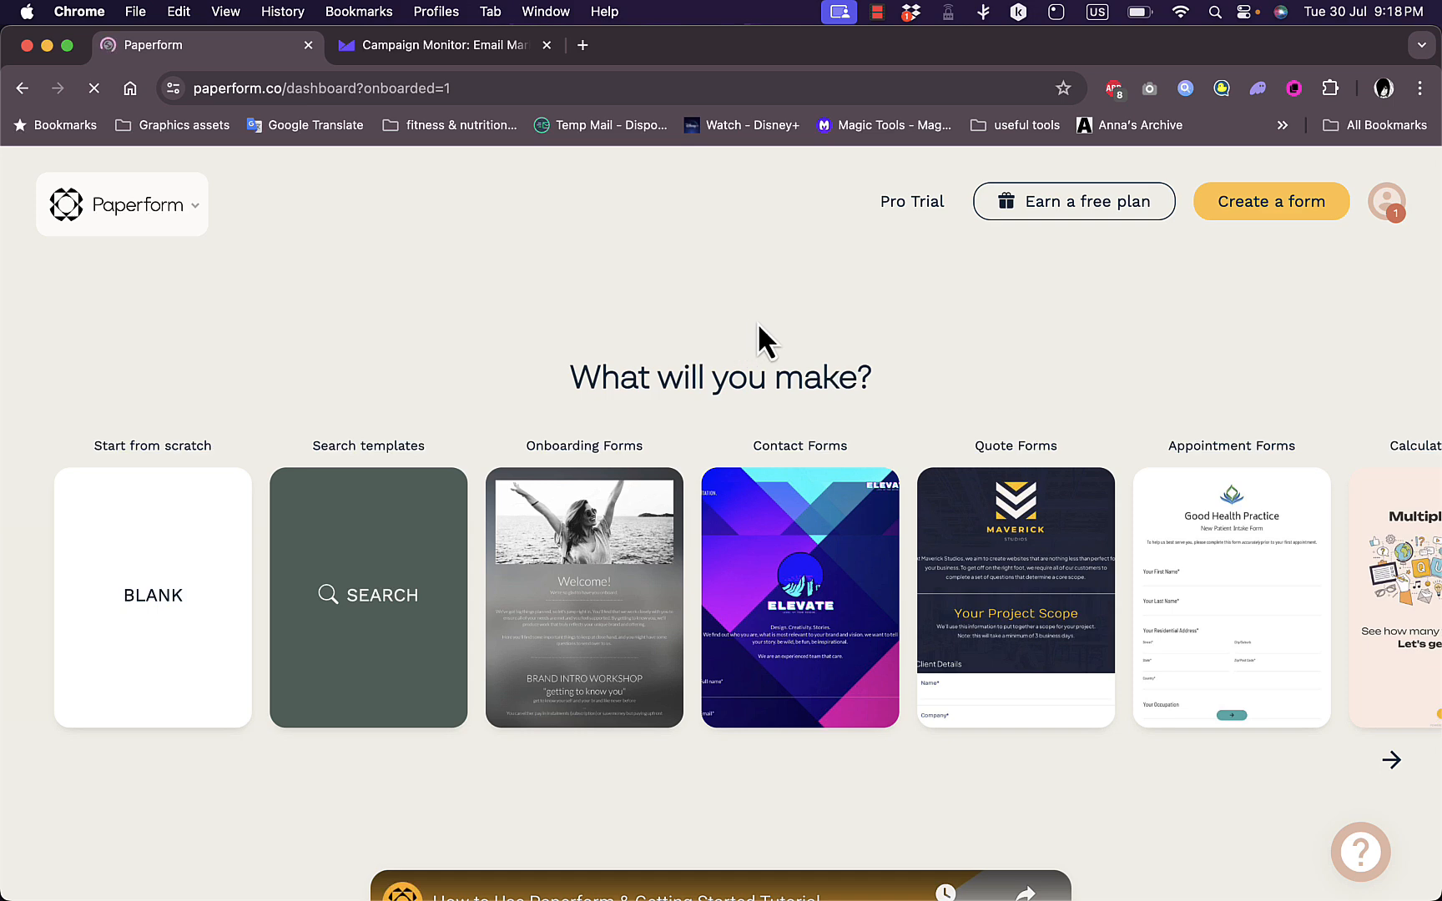
# - Look over the dashboard's form starting options, template categories and getting-started section
pyautogui.scroll(-1, 757, 322)
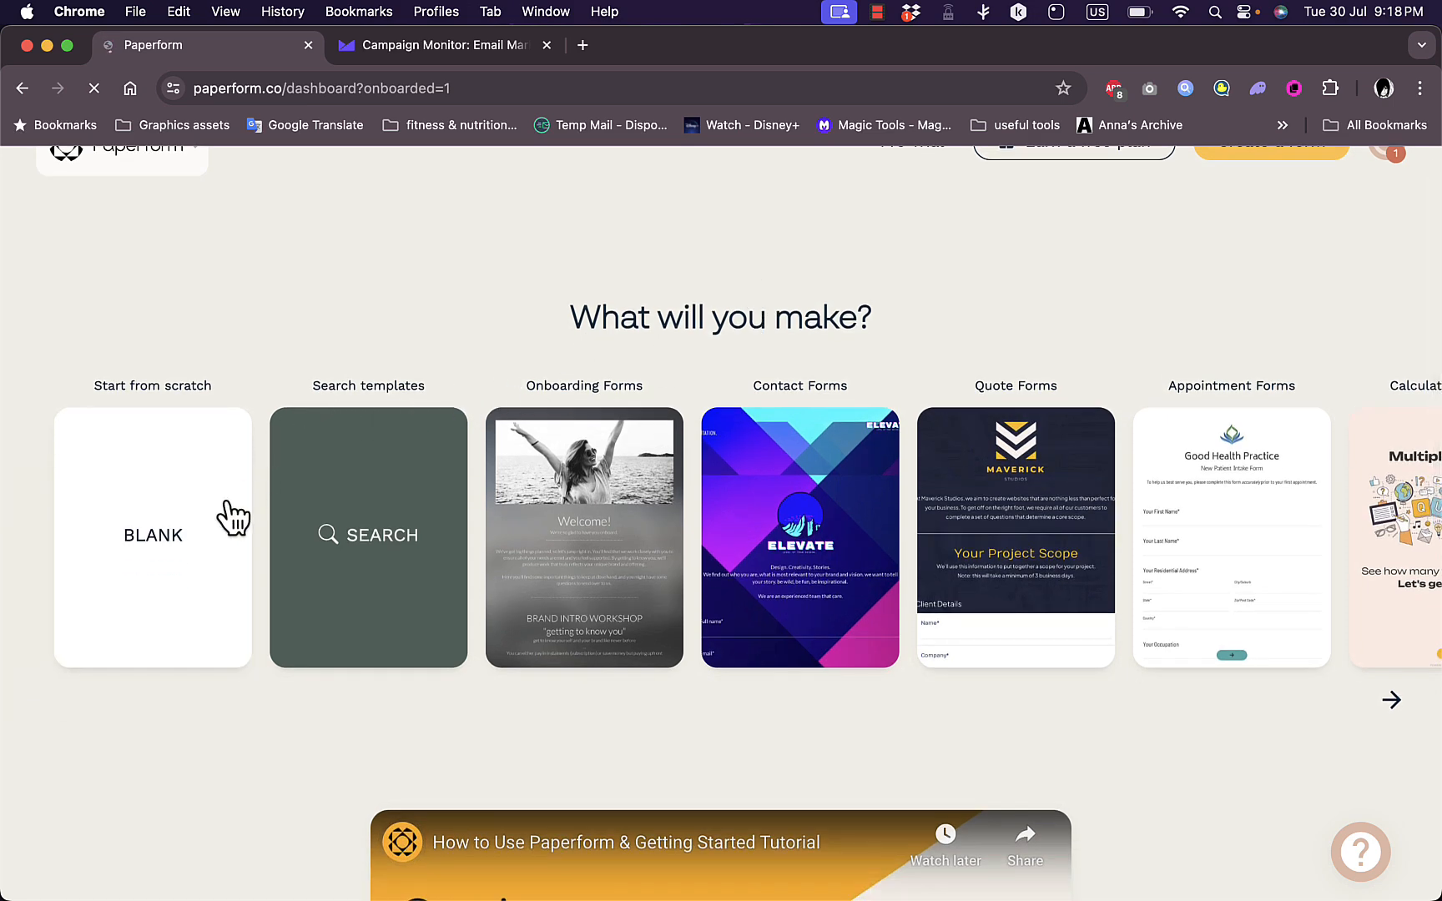
pyautogui.hscroll(3, 866, 505)
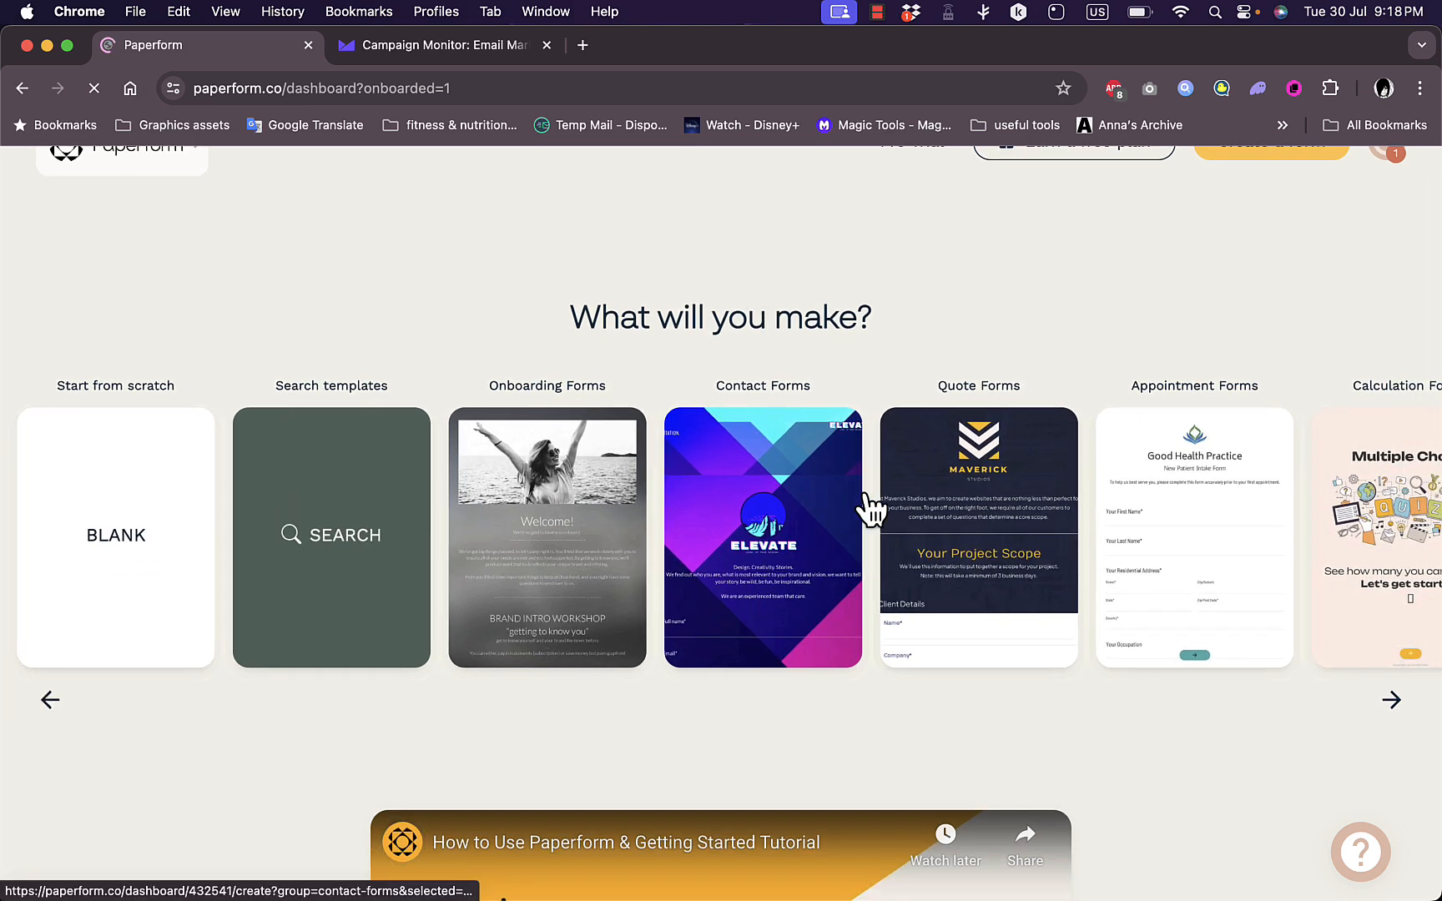
pyautogui.hscroll(-3, 866, 506)
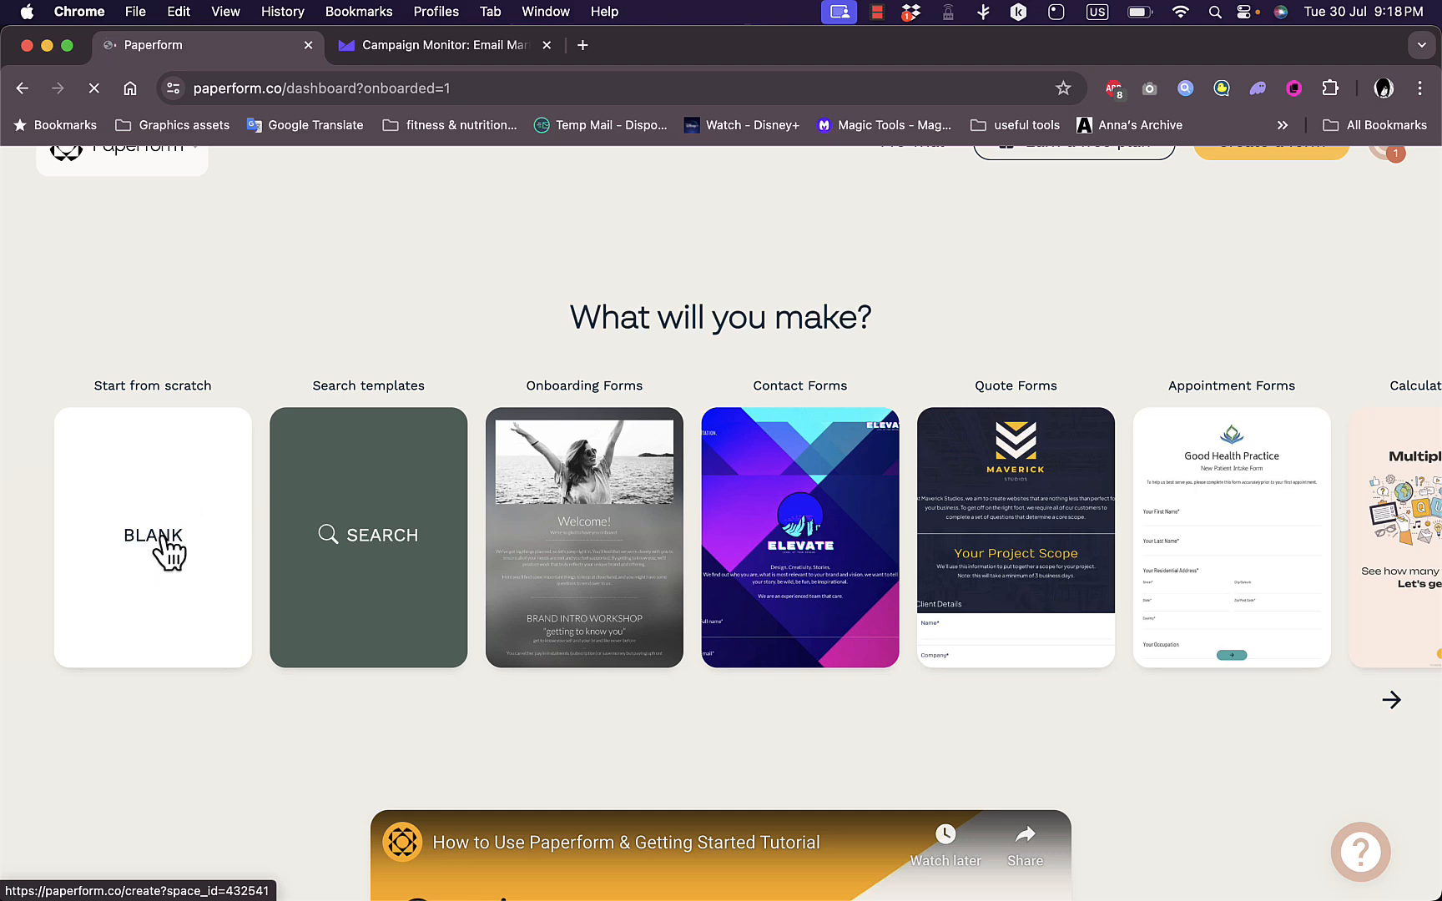
pyautogui.scroll(-5, 158, 546)
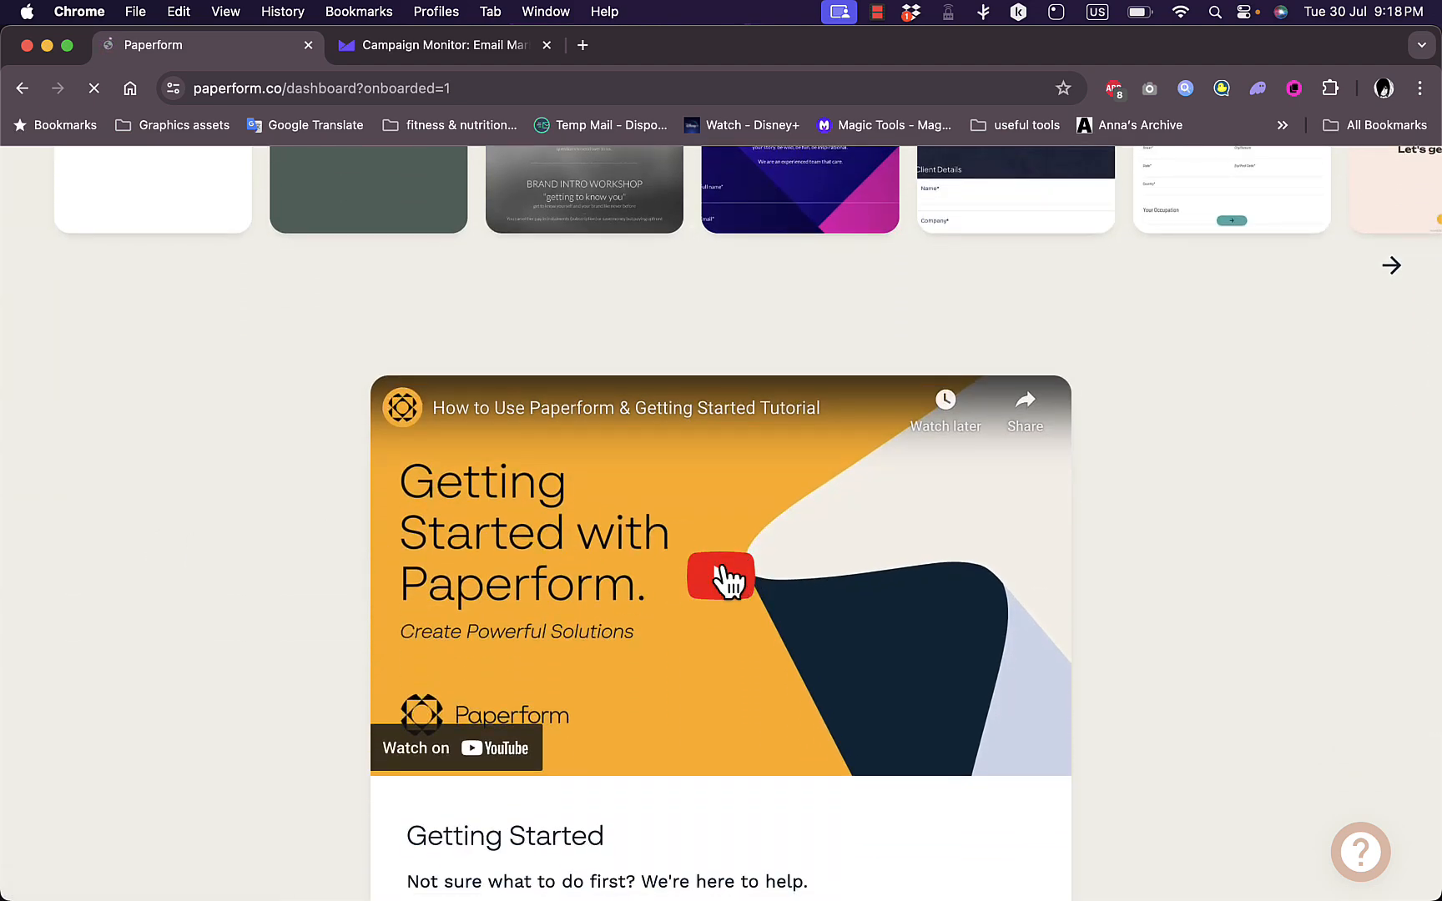
pyautogui.scroll(-5, 724, 580)
pyautogui.scroll(10, 724, 580)
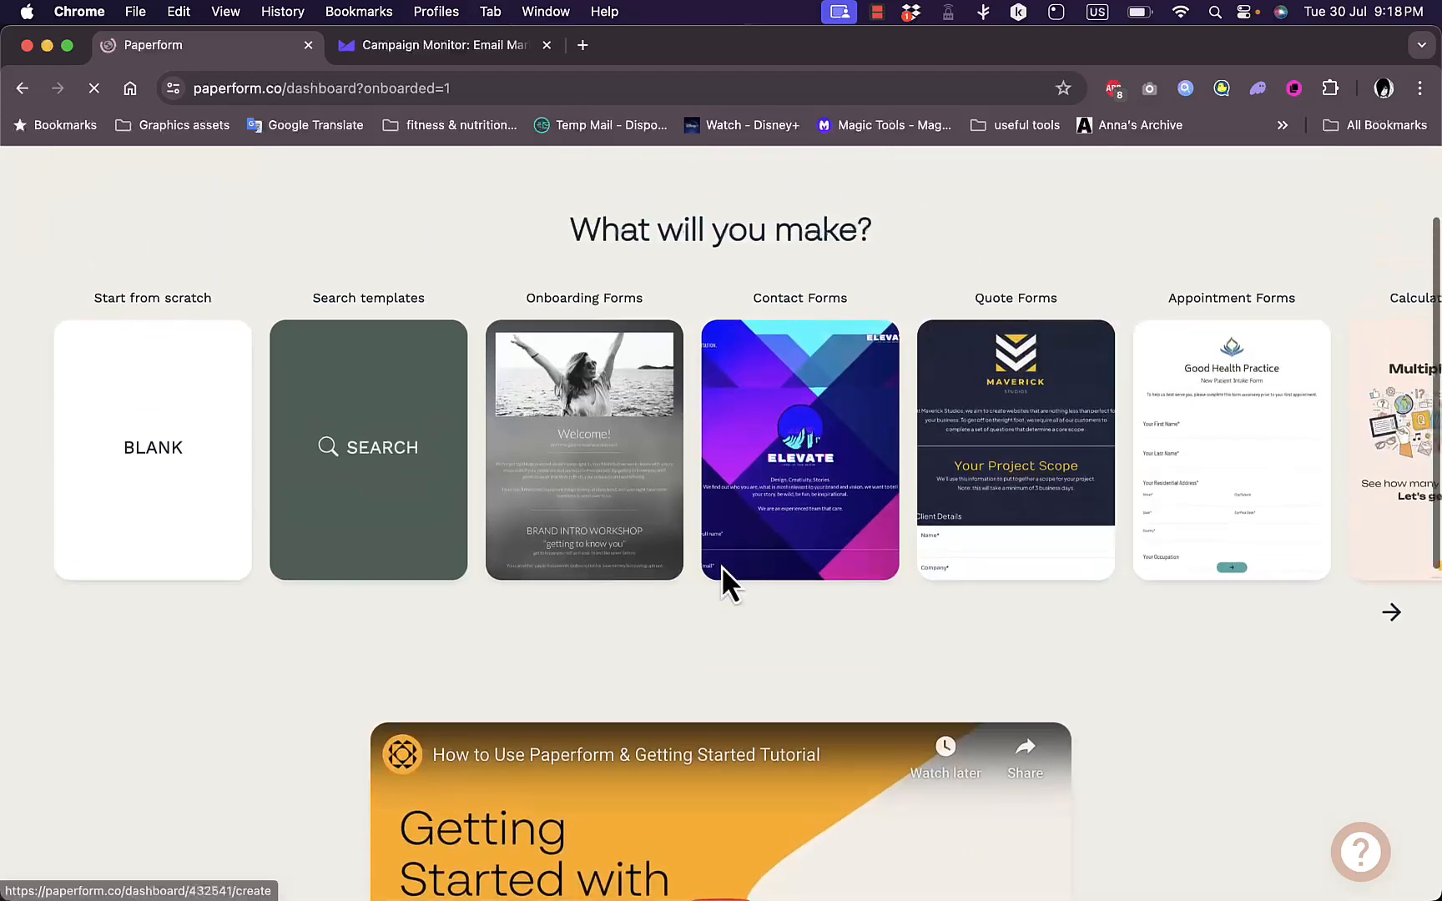
# - Browse the dashboard's template categories and open the Business Forms templates
pyautogui.scroll(1, 722, 567)
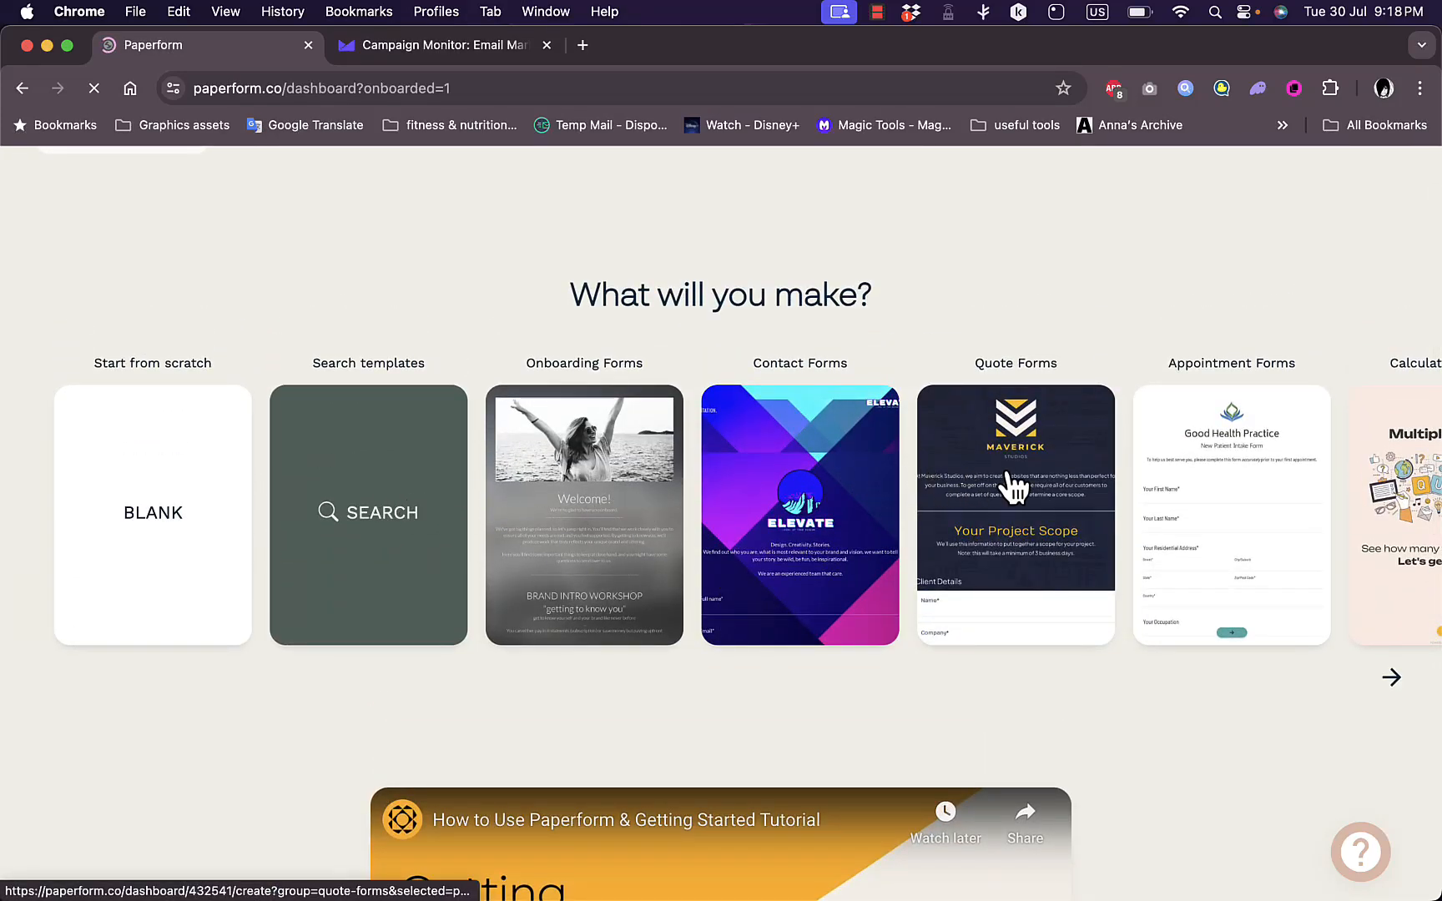
pyautogui.hscroll(10, 1206, 515)
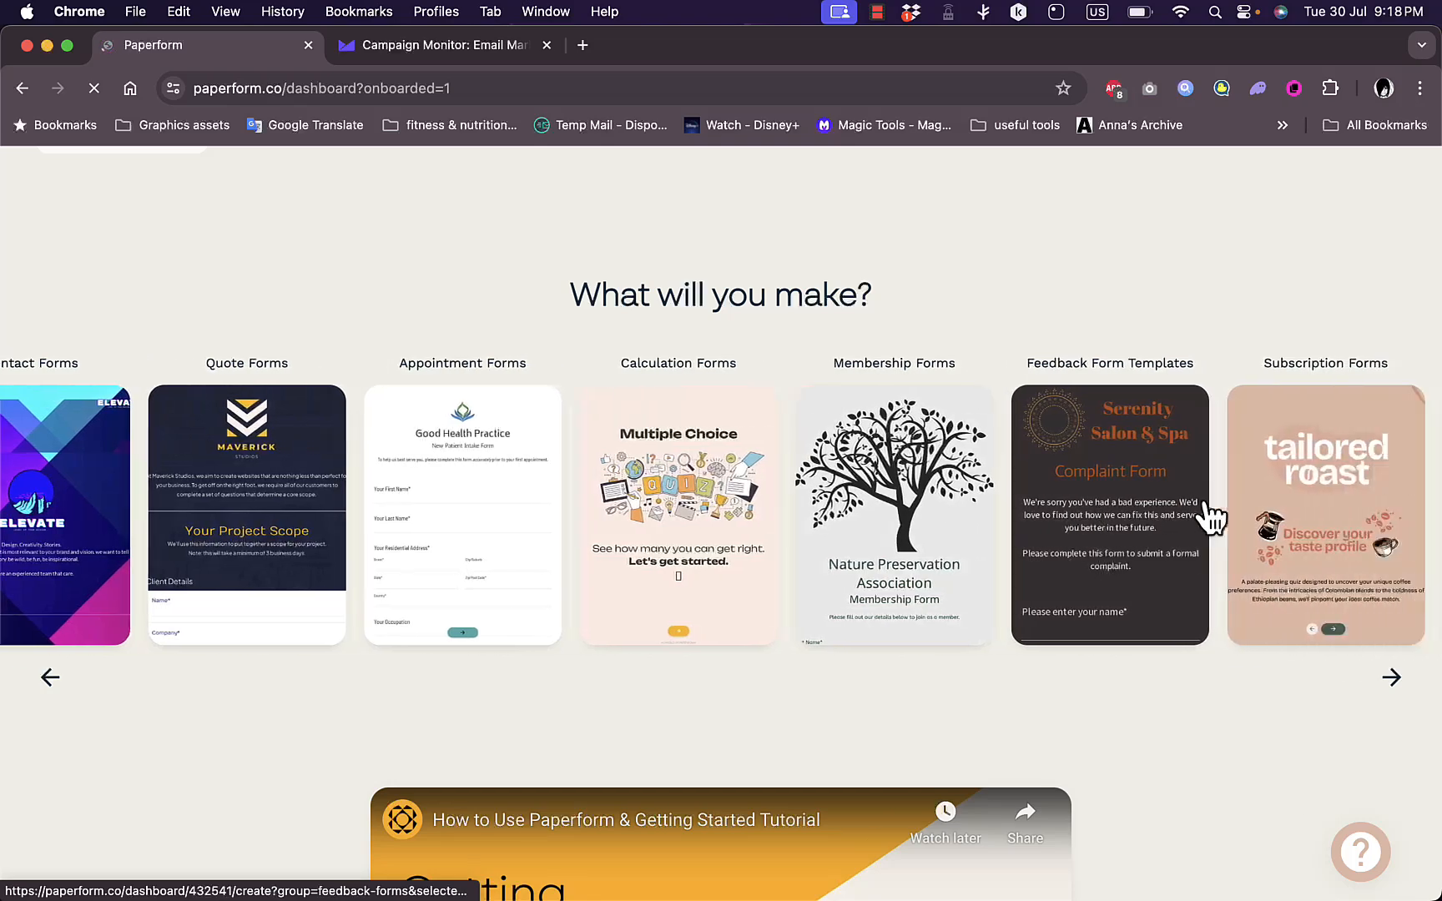
pyautogui.hscroll(12, 1206, 515)
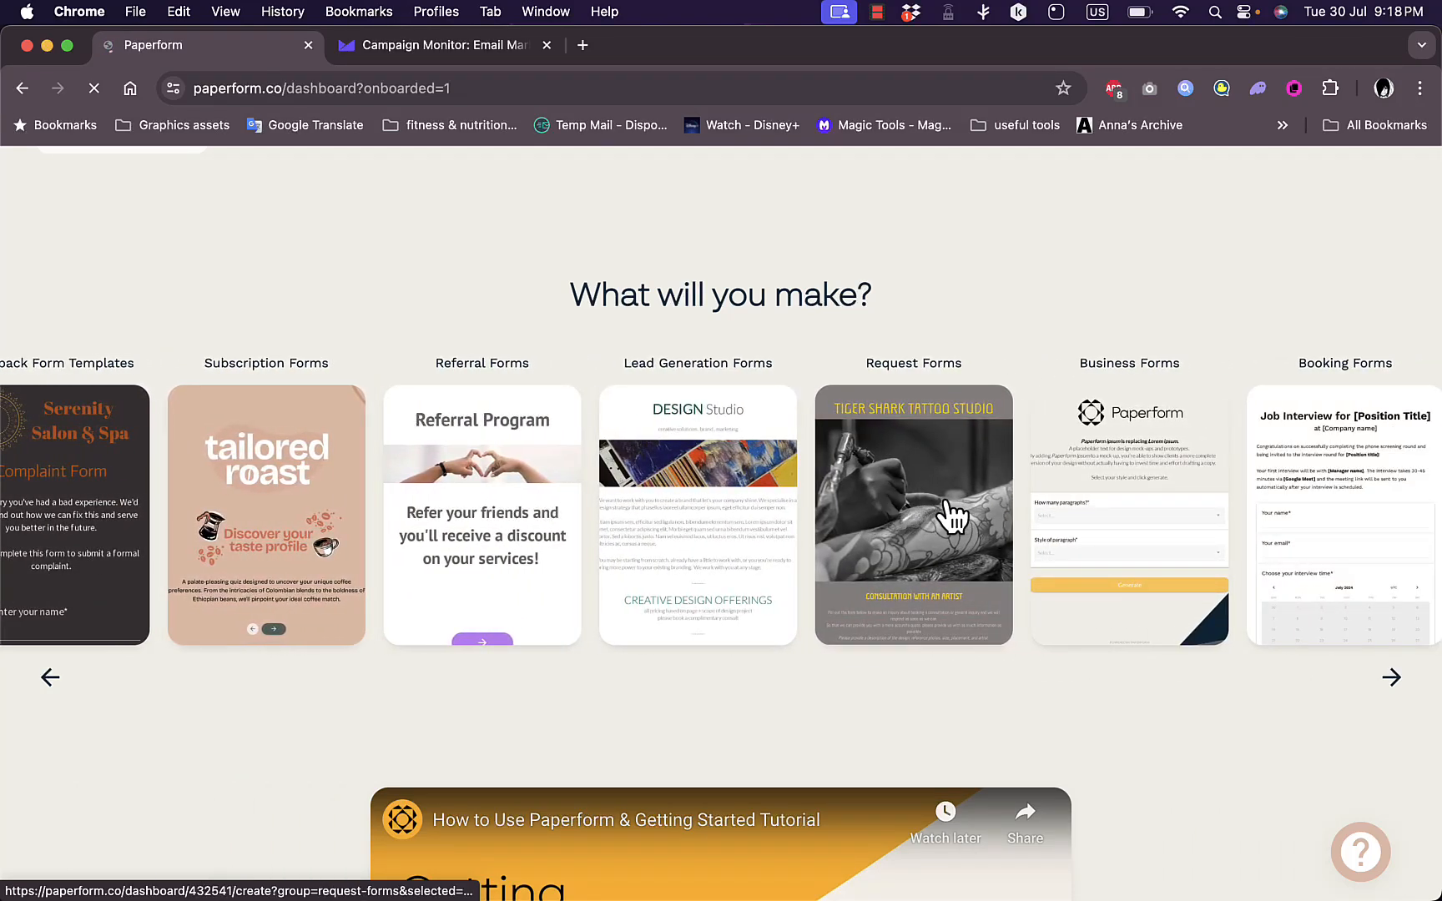
pyautogui.click(1139, 507)
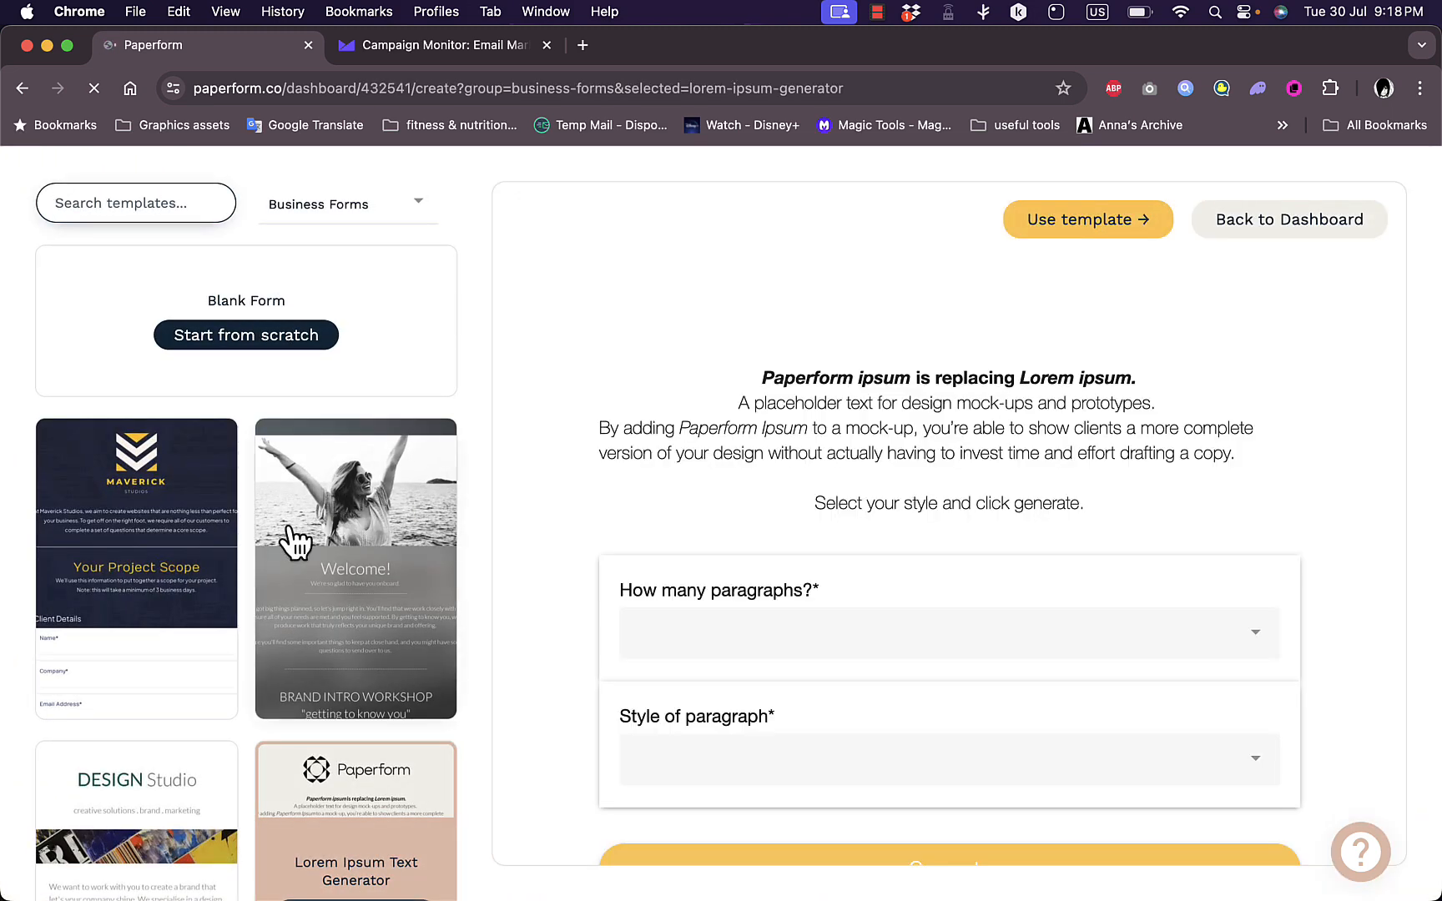
# - Start a form from the Serenity Salon & Spa Complaint Form template in Business Forms and skip the editor walkthrough
pyautogui.scroll(-1, 290, 540)
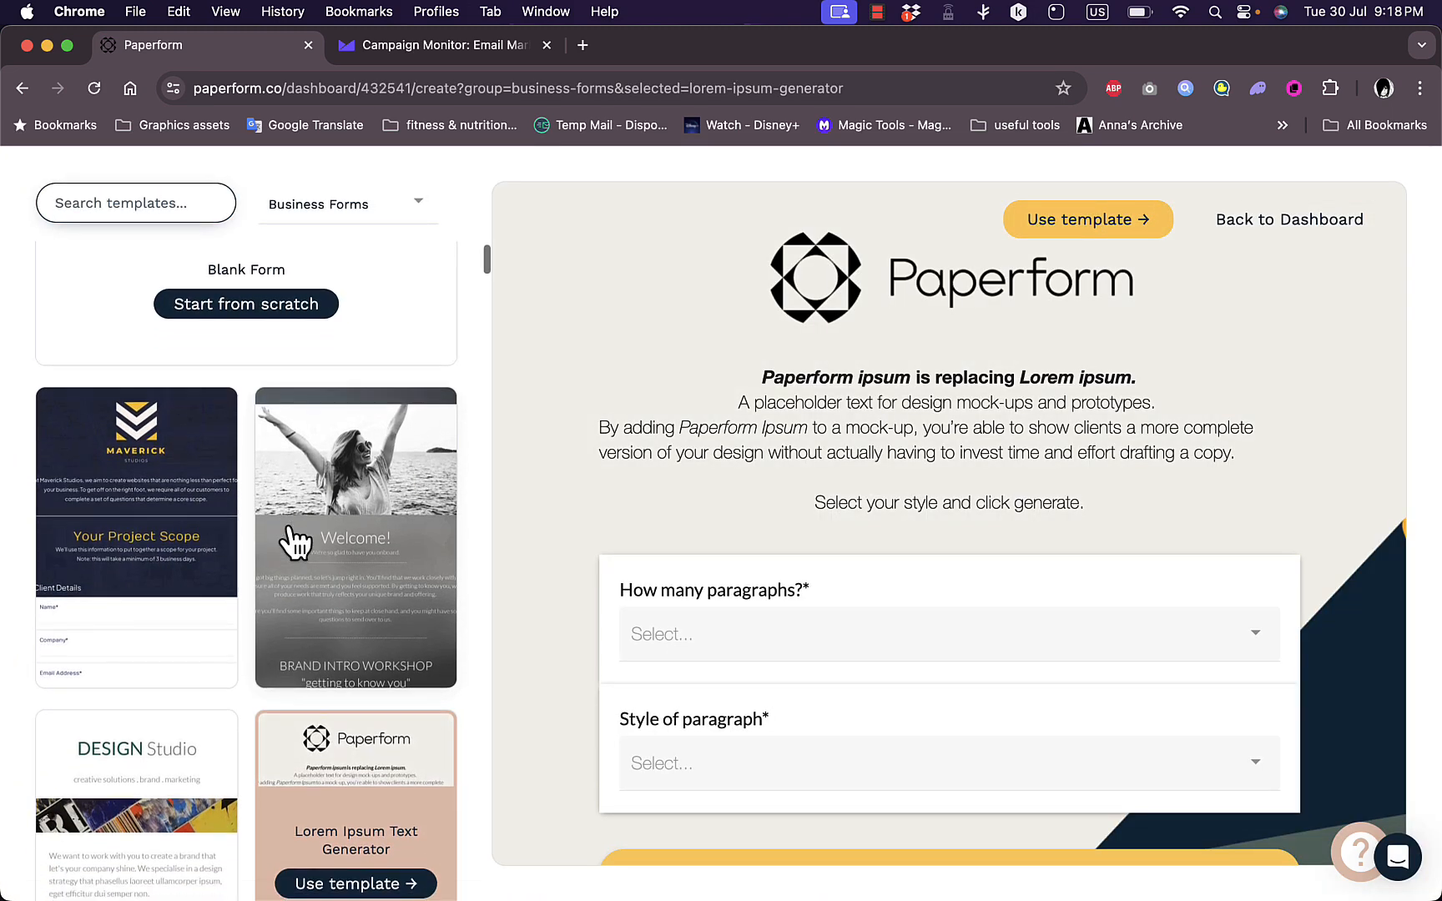
pyautogui.scroll(1, 289, 540)
pyautogui.scroll(-7, 267, 491)
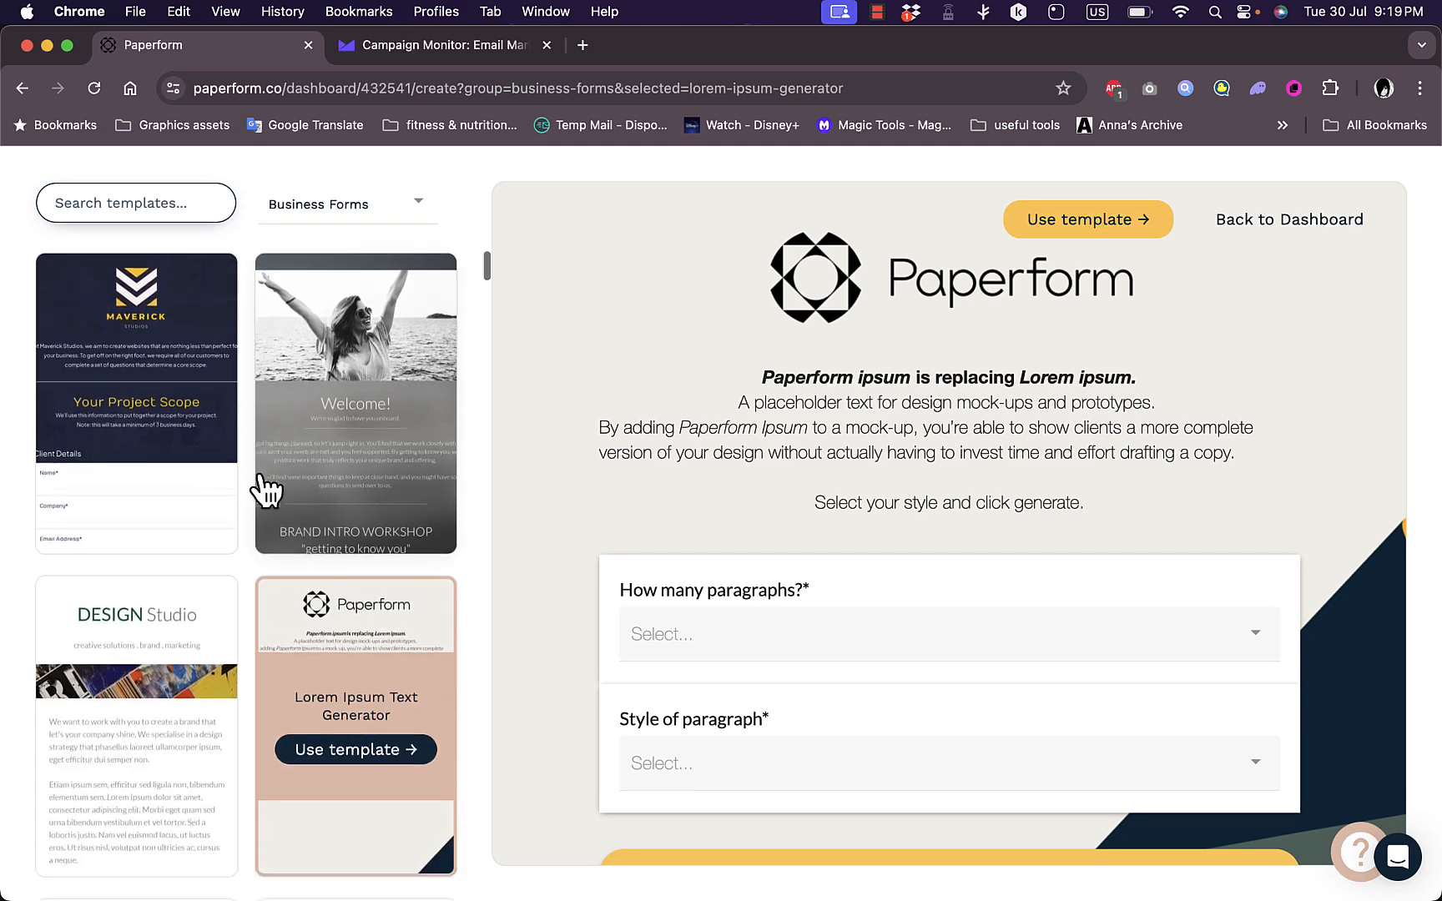
pyautogui.scroll(-6, 265, 493)
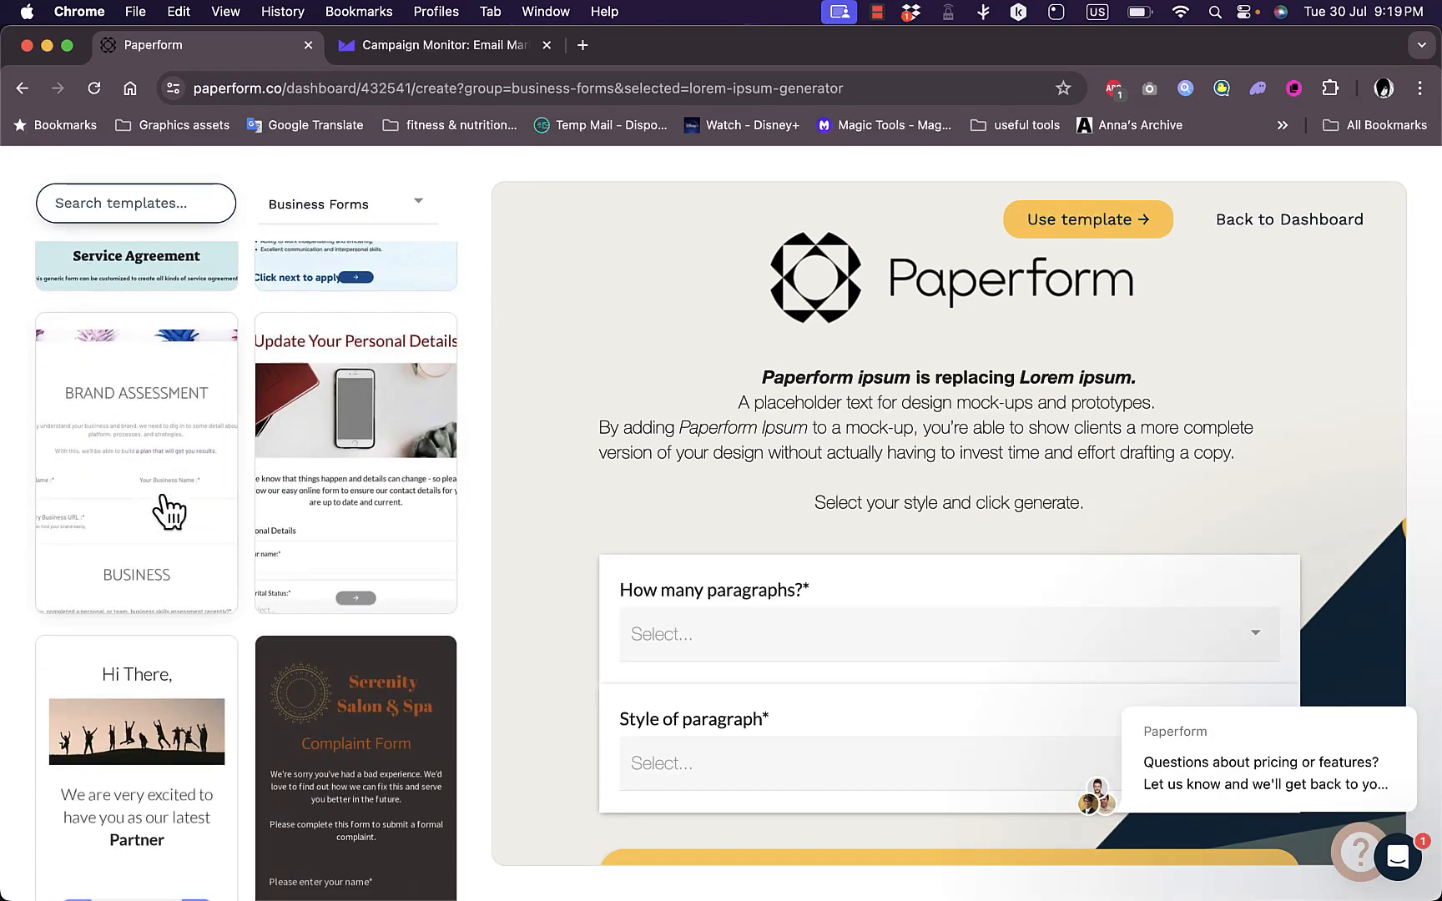
pyautogui.scroll(-2, 167, 509)
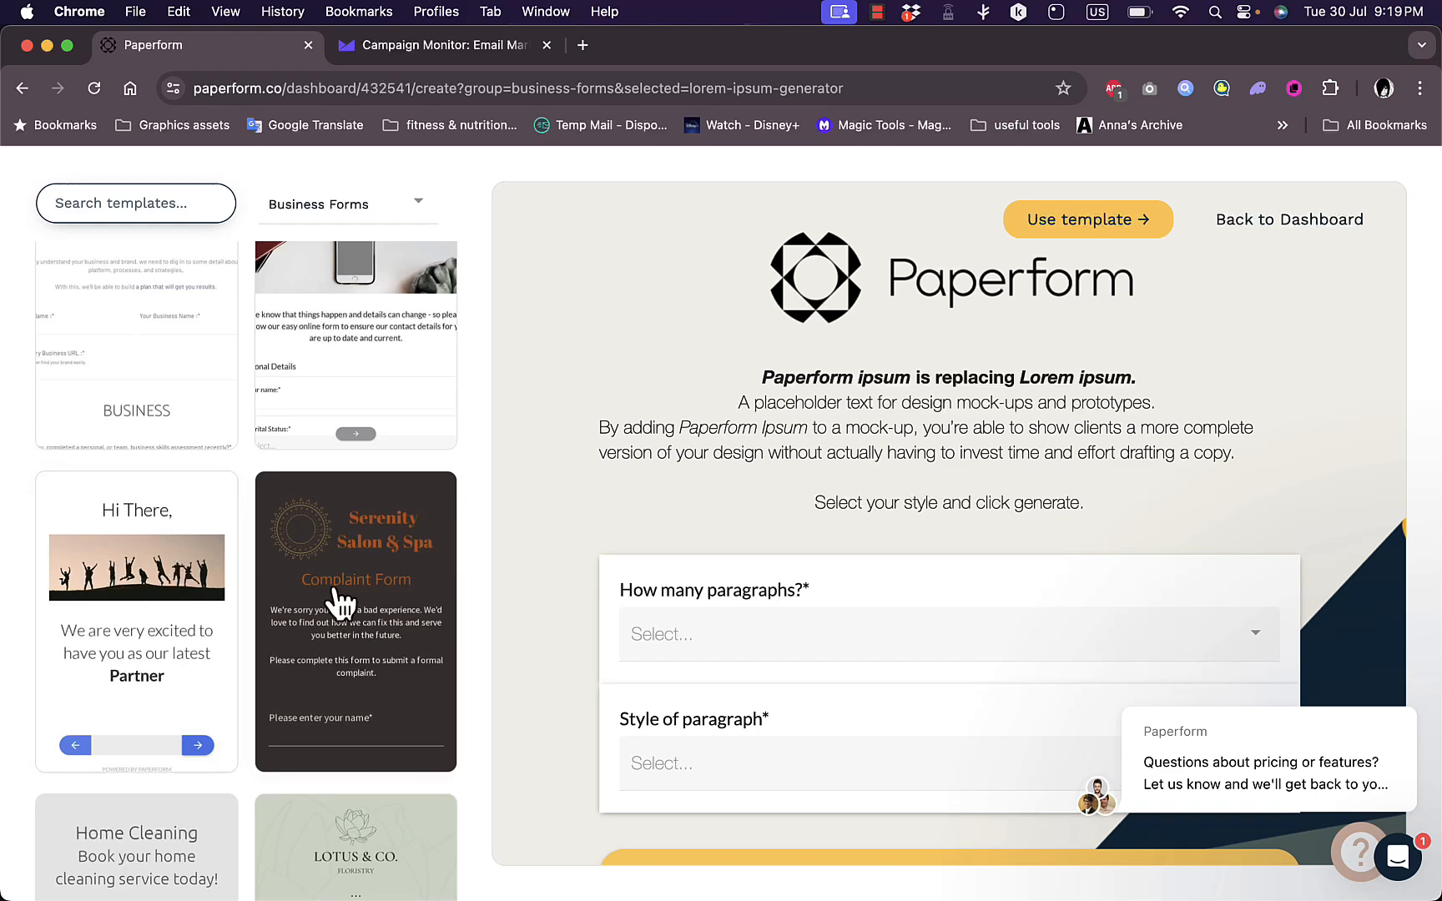
pyautogui.moveTo(338, 602)
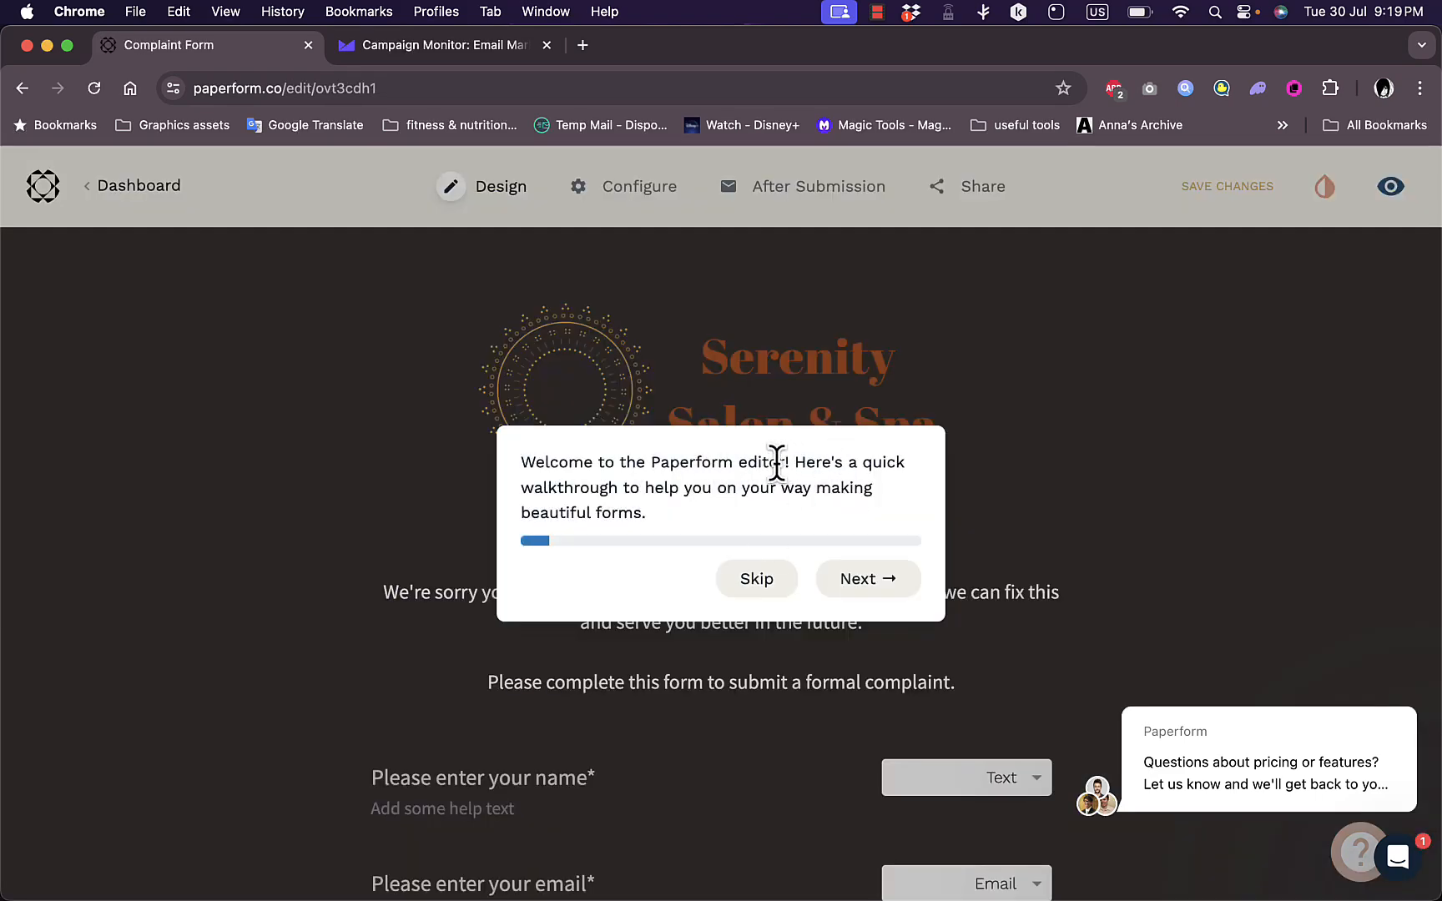
pyautogui.click(757, 578)
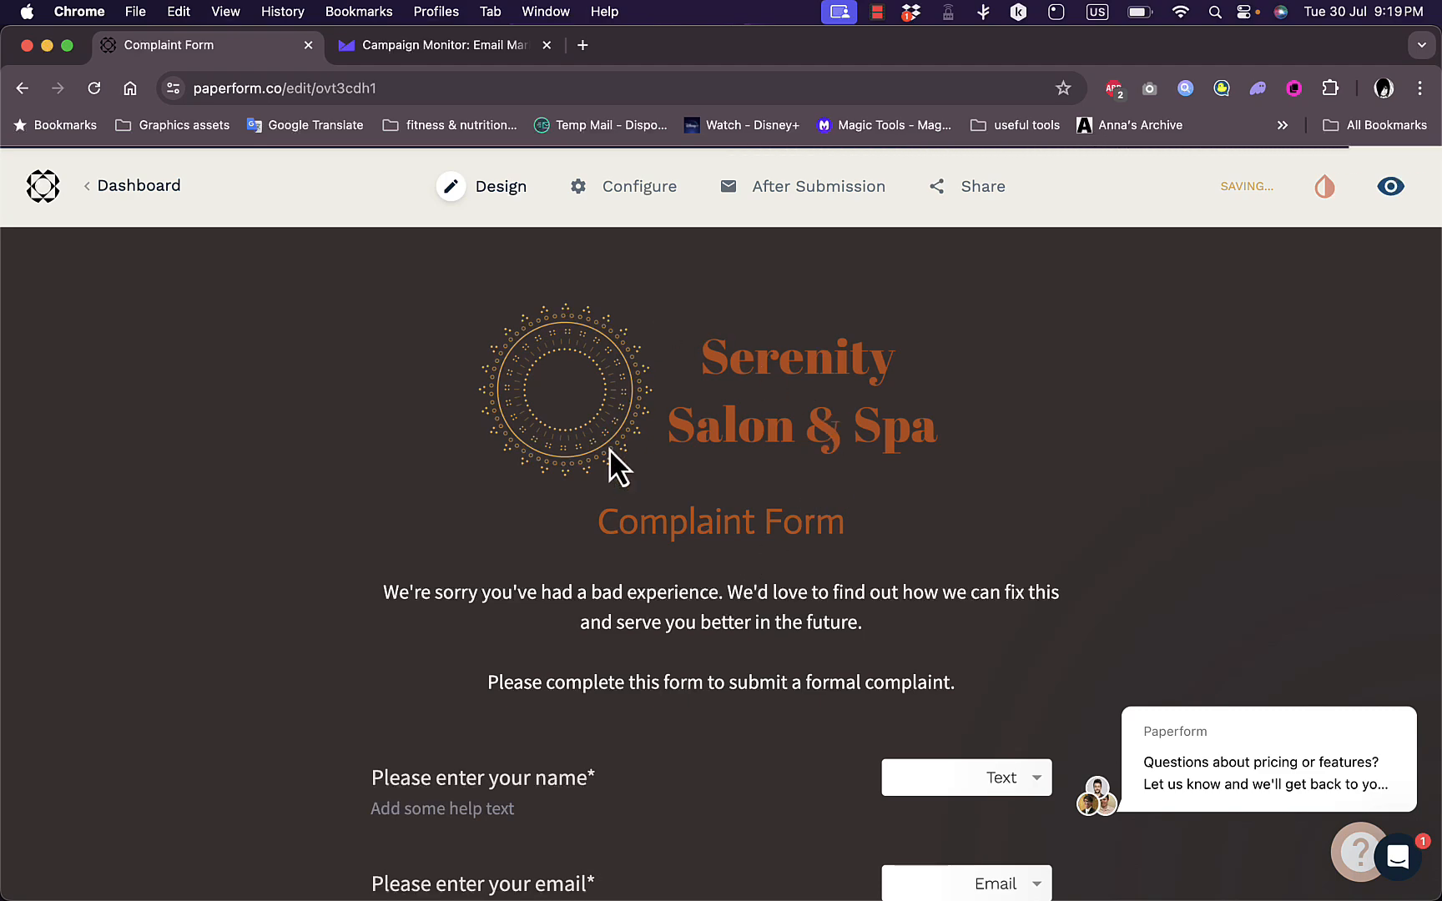
# - Try left alignment on the Serenity Salon & Spa header image and return it to centre alignment
pyautogui.scroll(-6, 609, 448)
pyautogui.scroll(-5, 609, 448)
pyautogui.scroll(15, 609, 448)
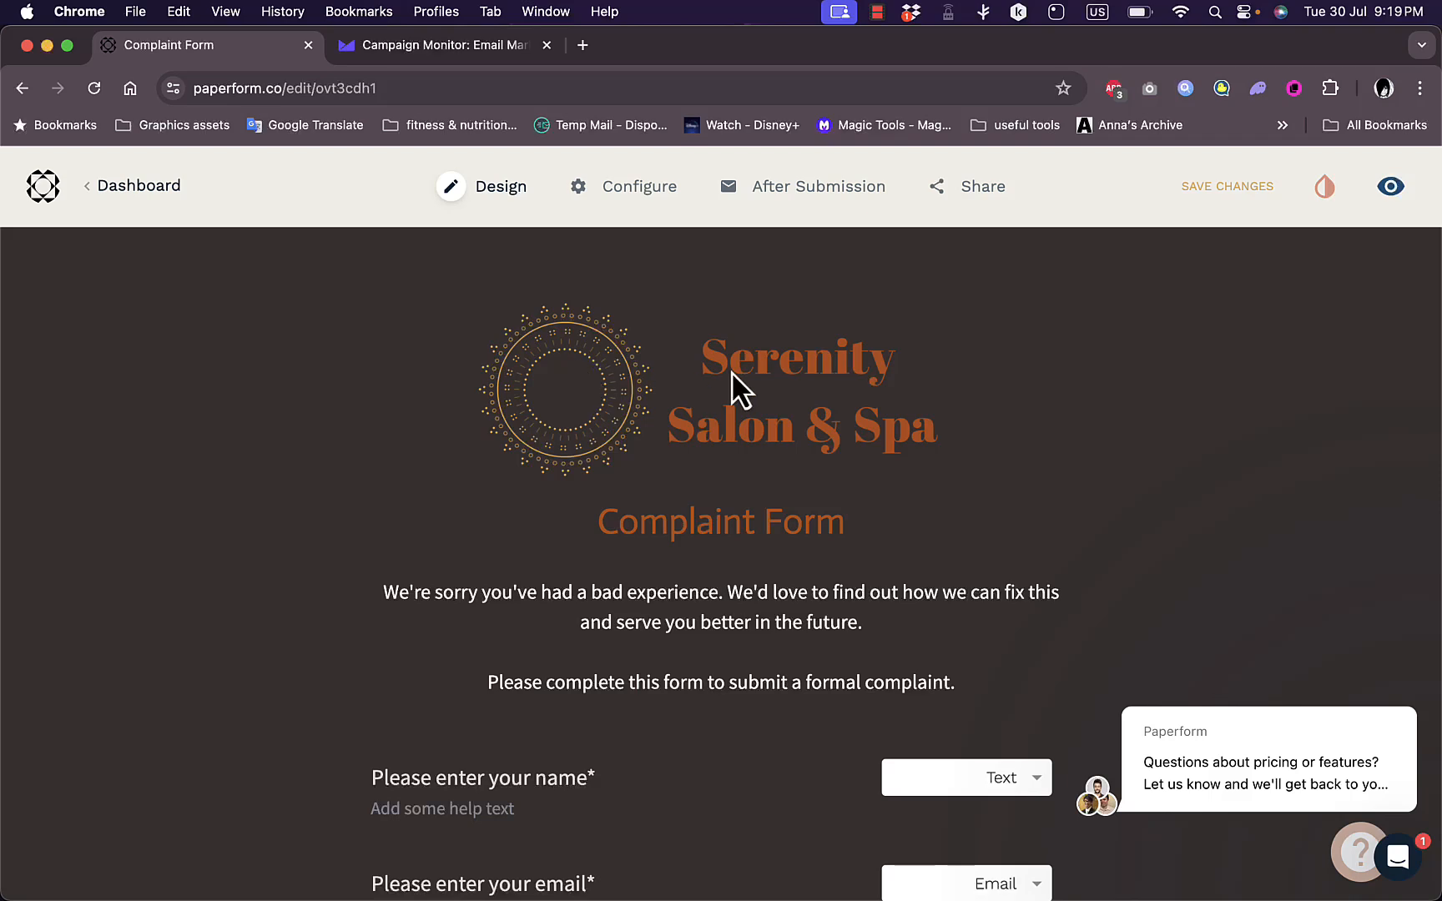
pyautogui.click(739, 372)
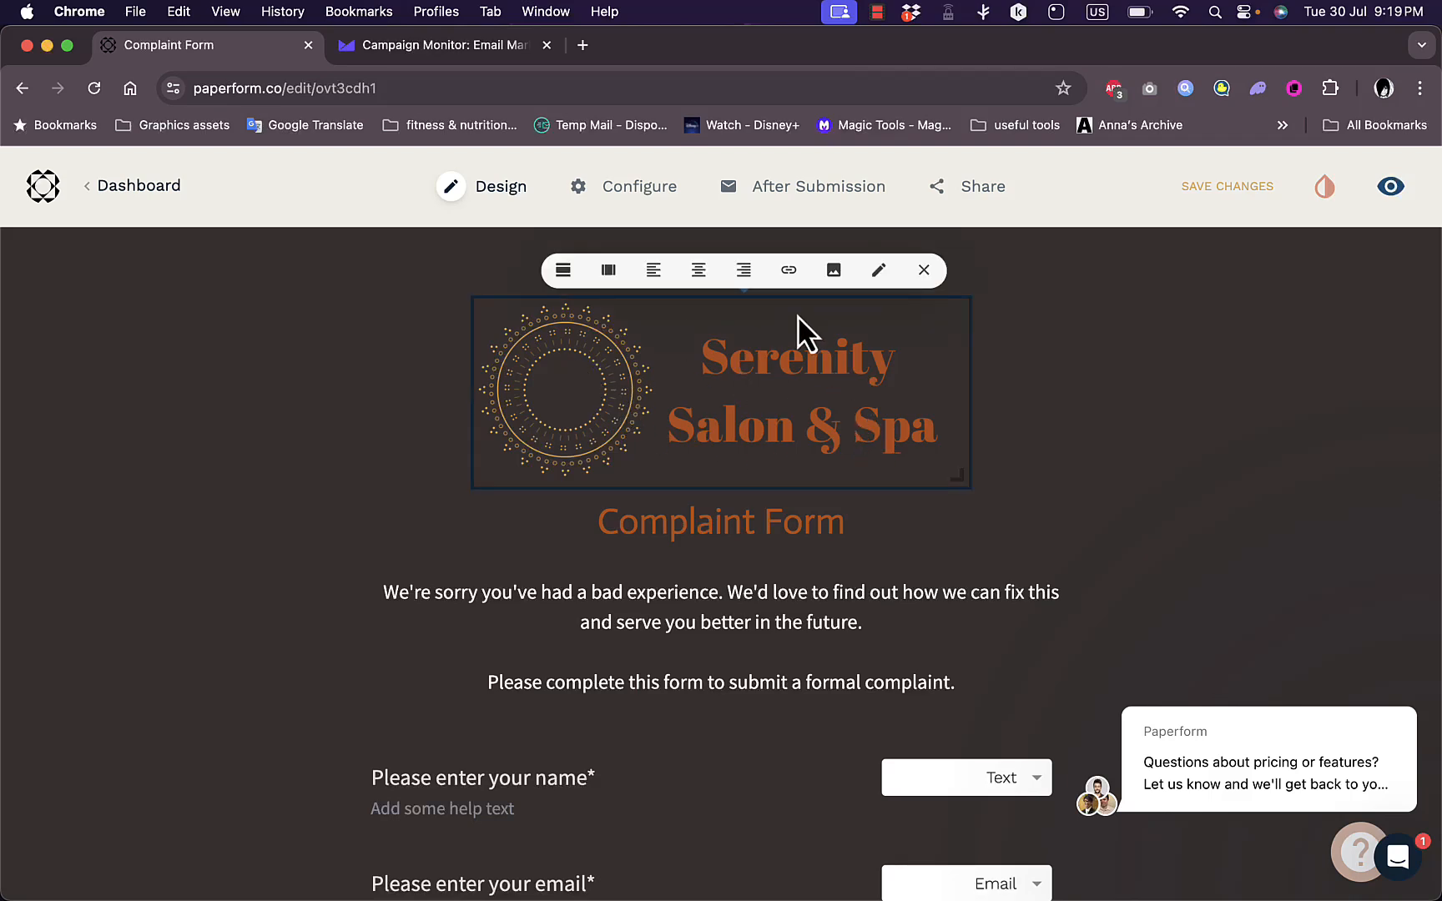
pyautogui.click(663, 274)
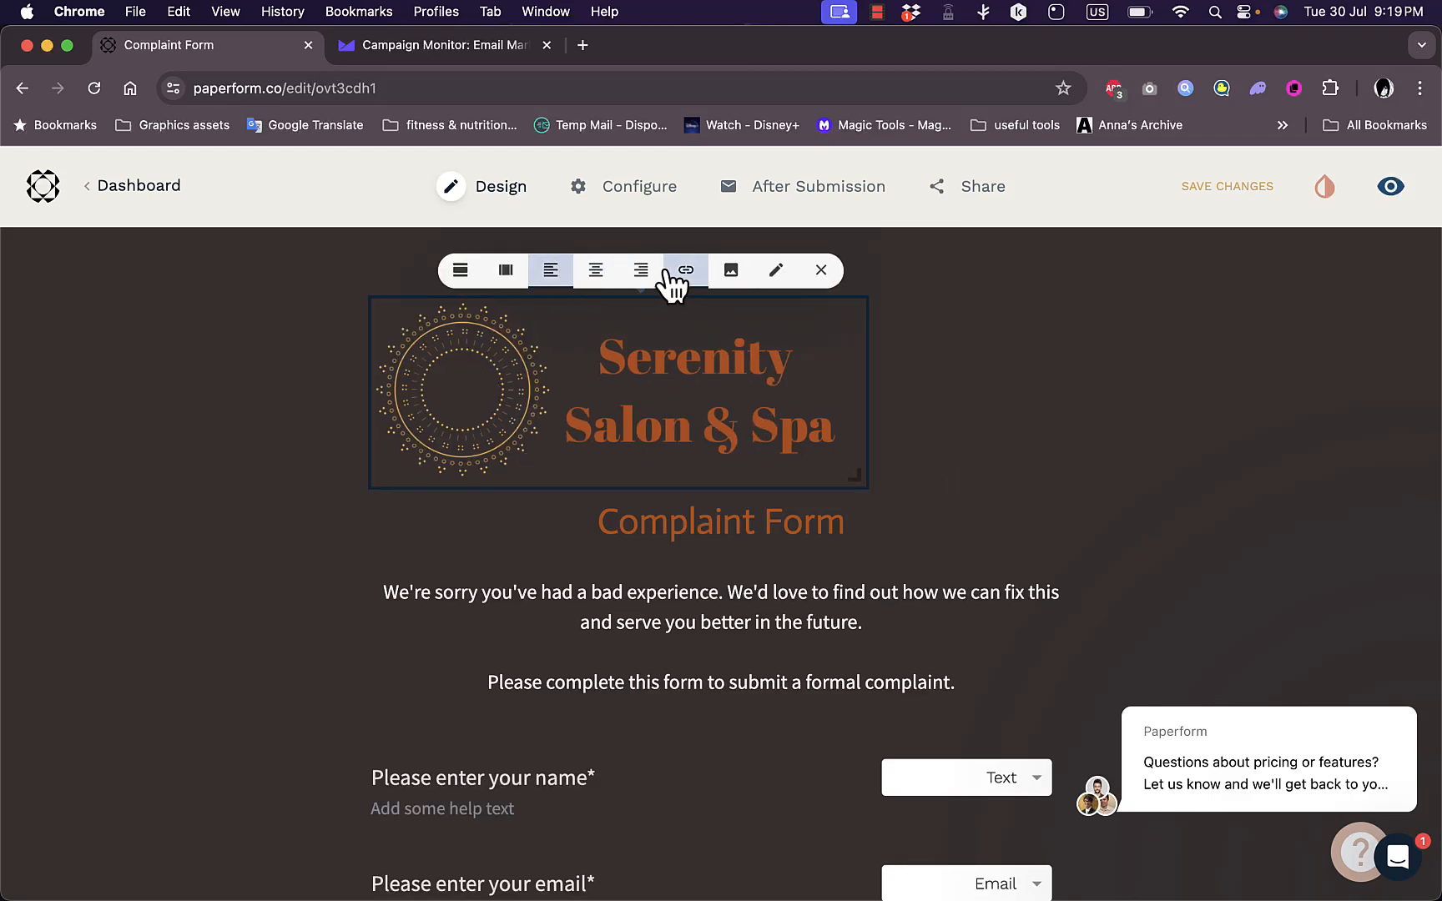
pyautogui.click(595, 270)
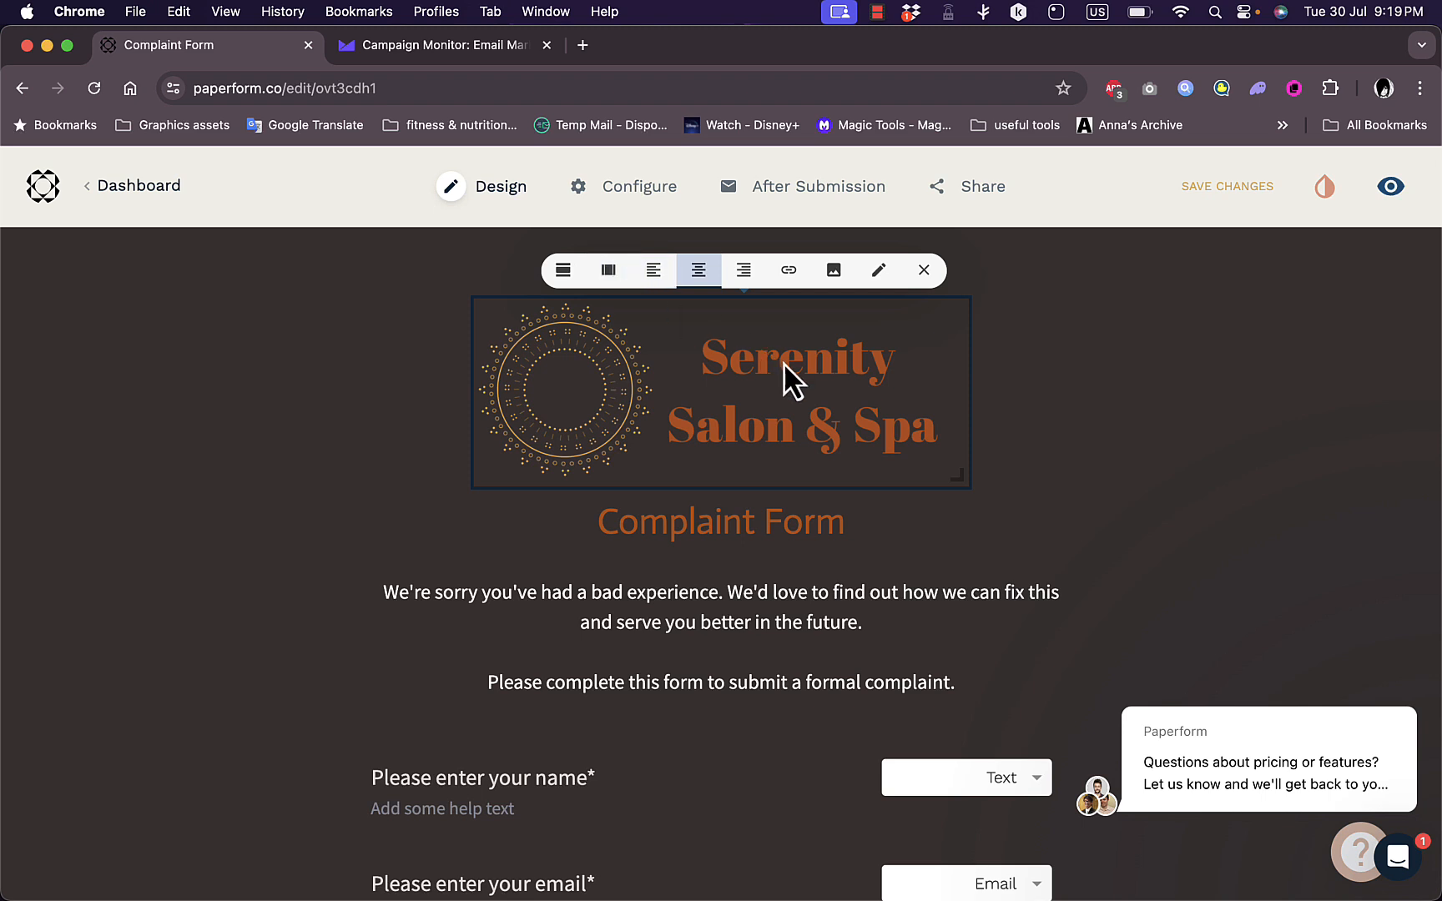
# - Replace the header image with the Unsplash photo of a mountain at sunrise beside a small lake
pyautogui.click(883, 278)
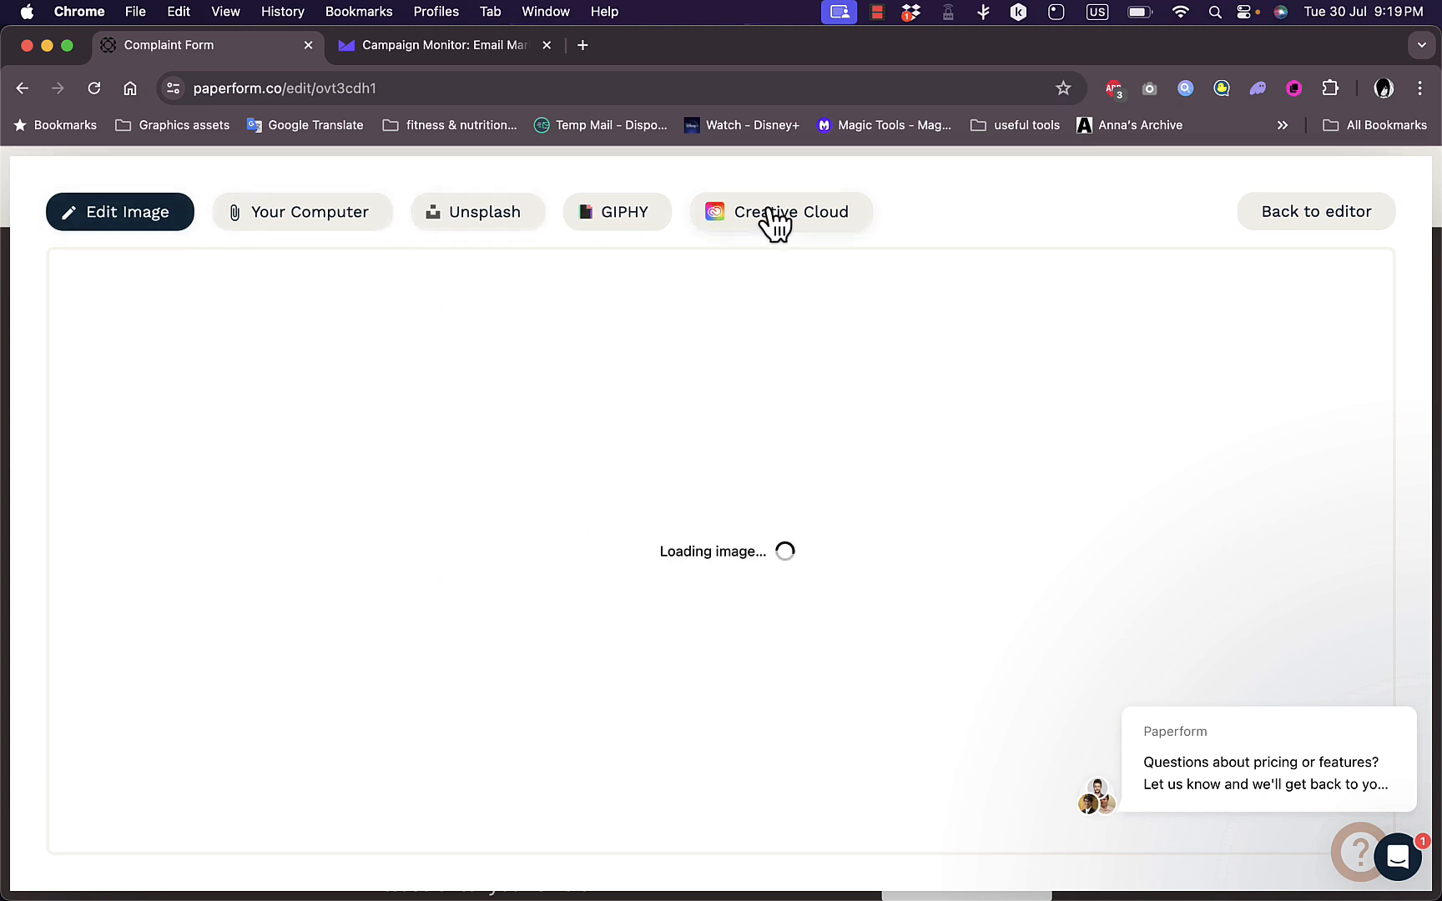
pyautogui.click(474, 219)
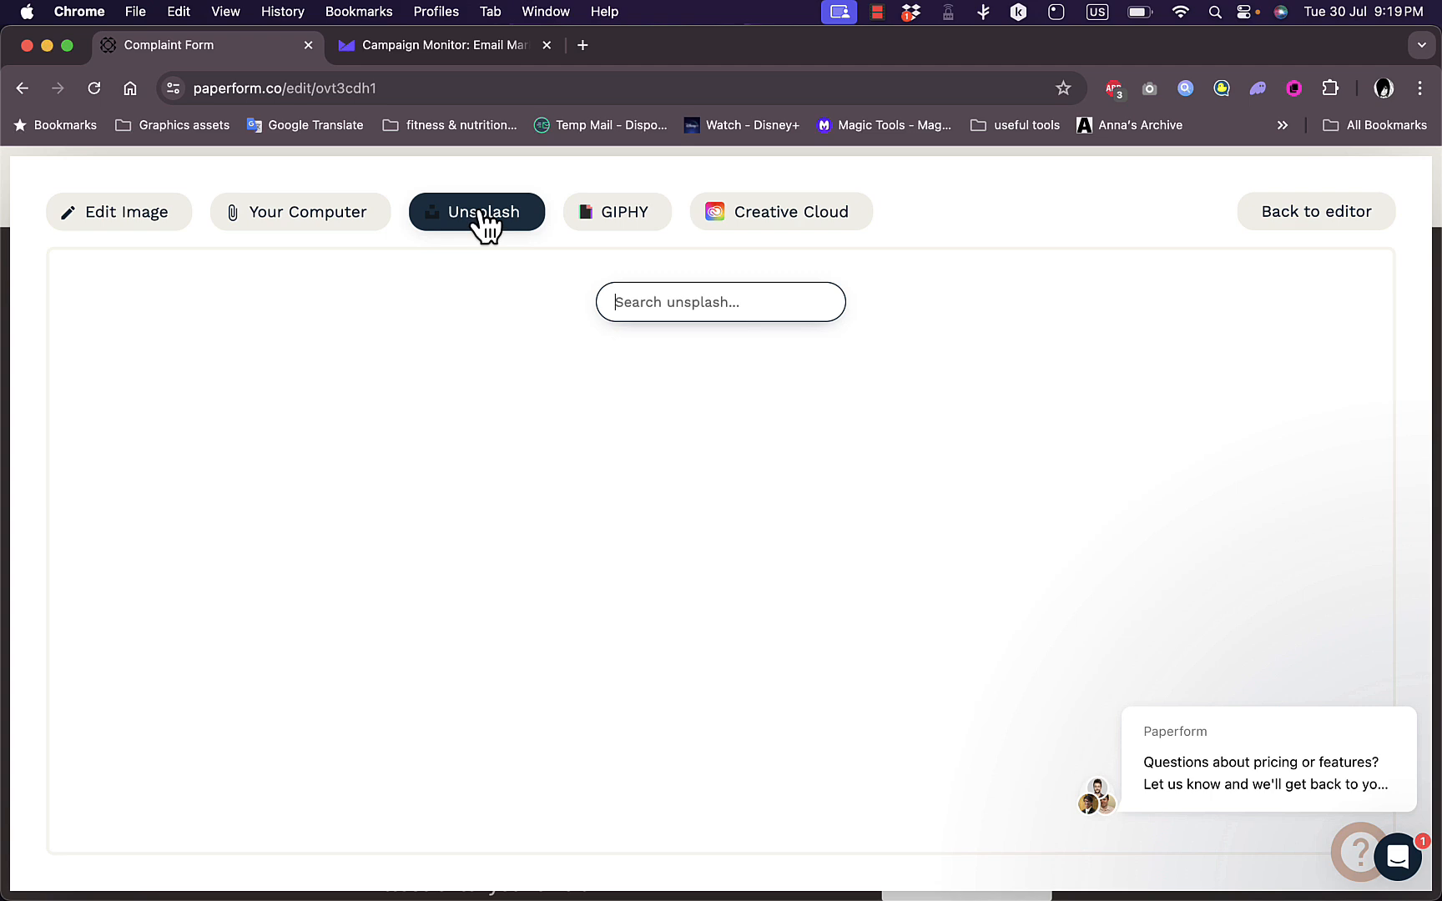
pyautogui.scroll(-5, 453, 312)
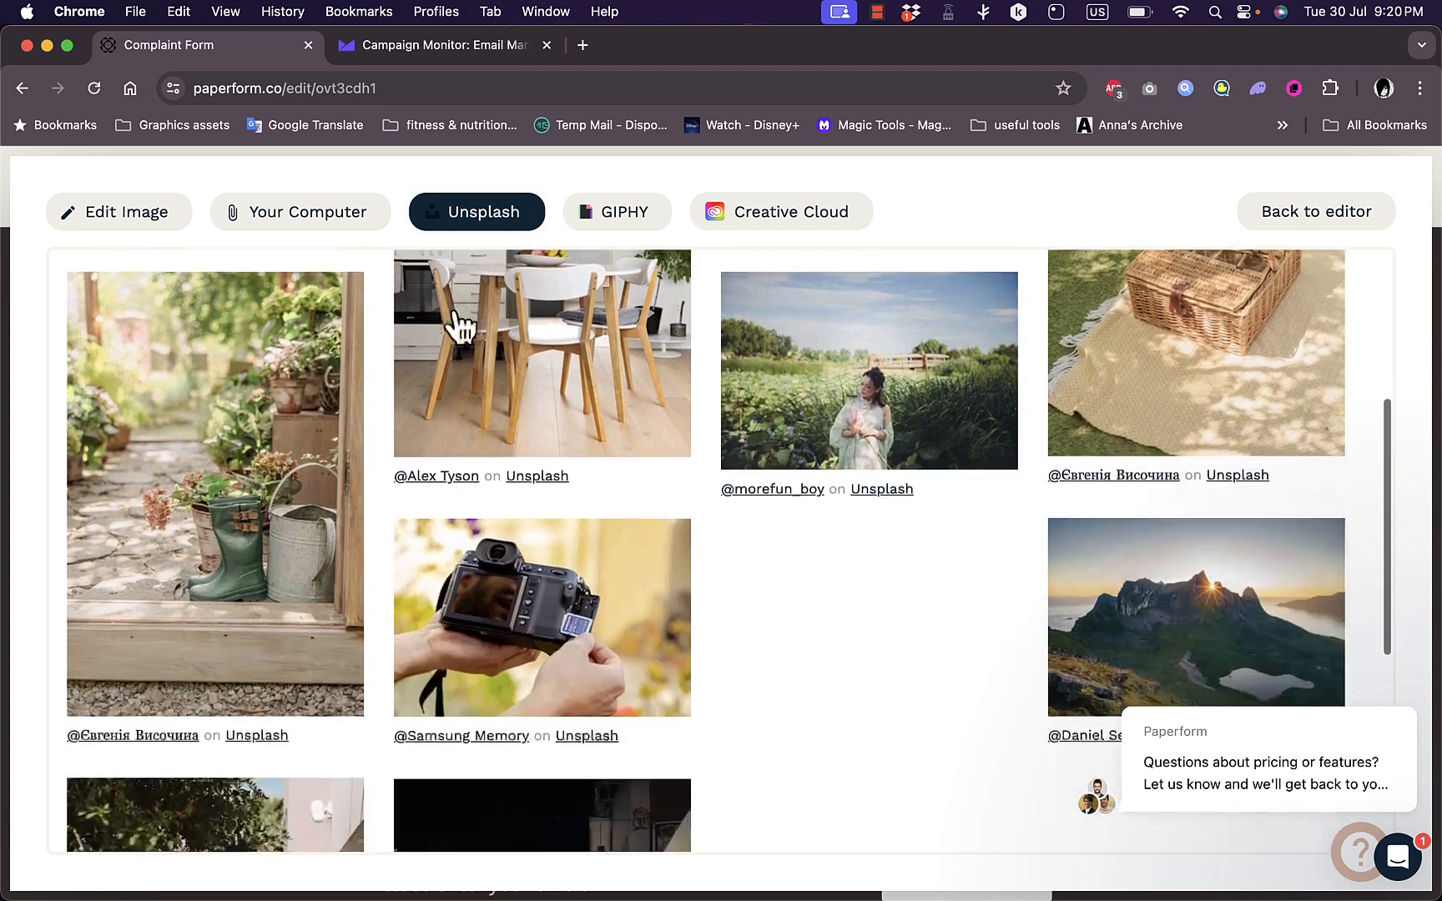
pyautogui.scroll(-3, 451, 311)
pyautogui.scroll(4, 452, 311)
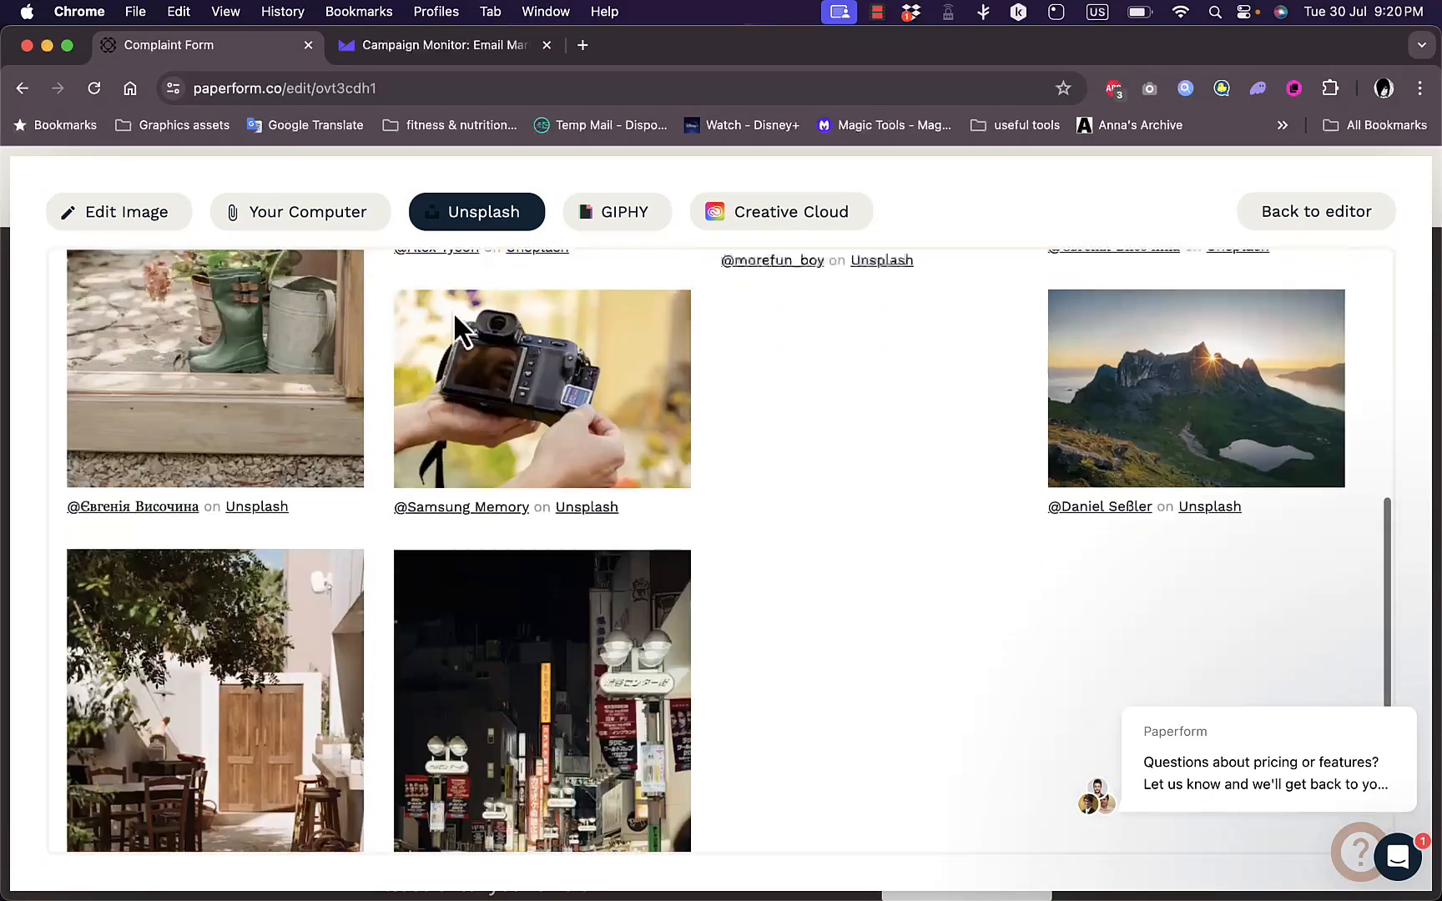
pyautogui.click(1211, 465)
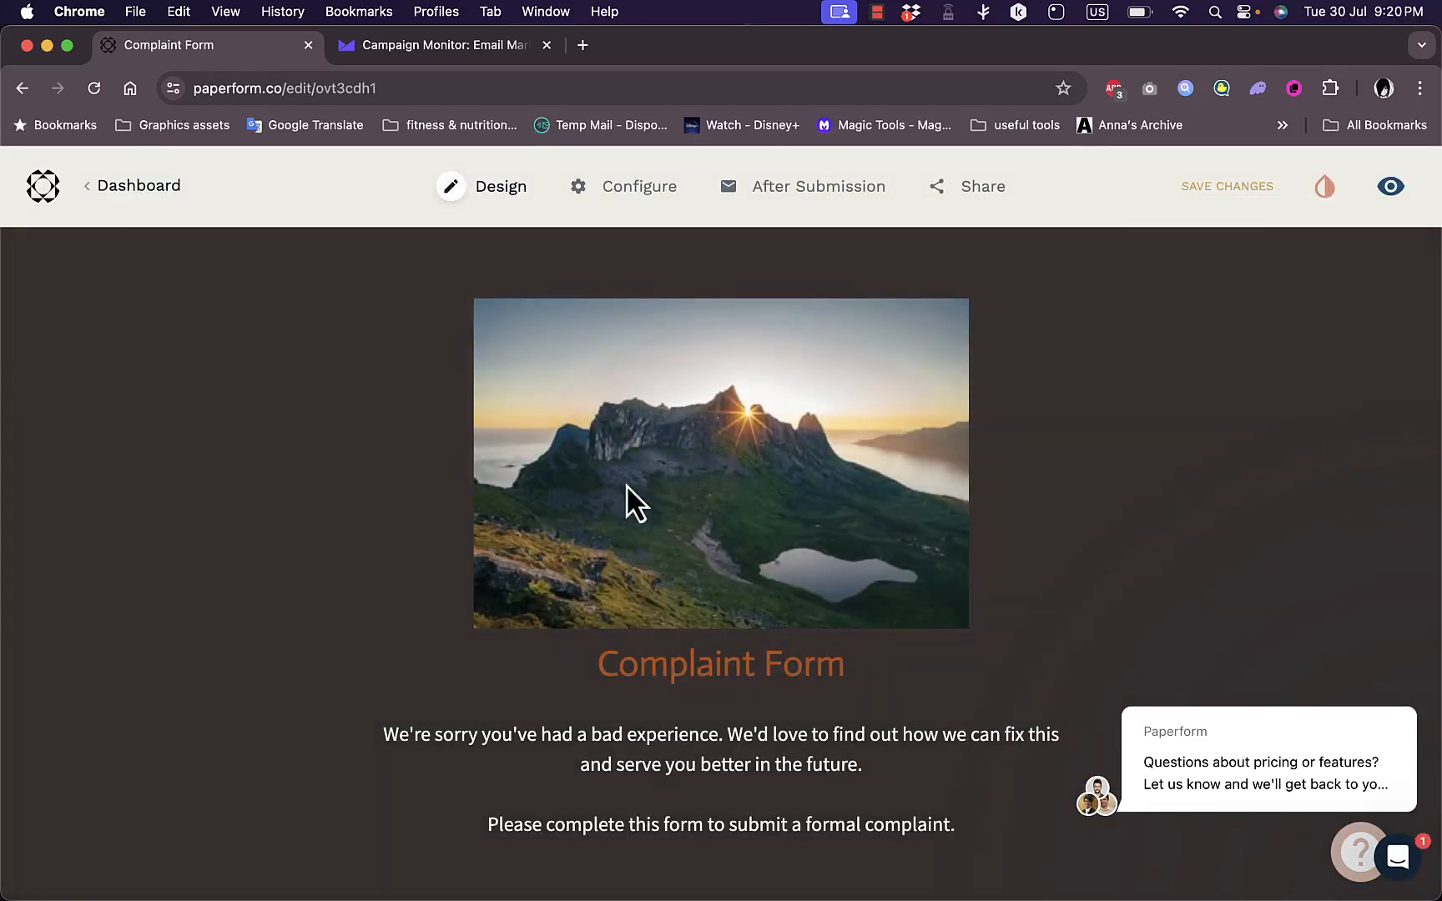
# - Stretch the mountain header image to the form's content width and centre it
pyautogui.scroll(-10, 626, 501)
pyautogui.scroll(10, 626, 542)
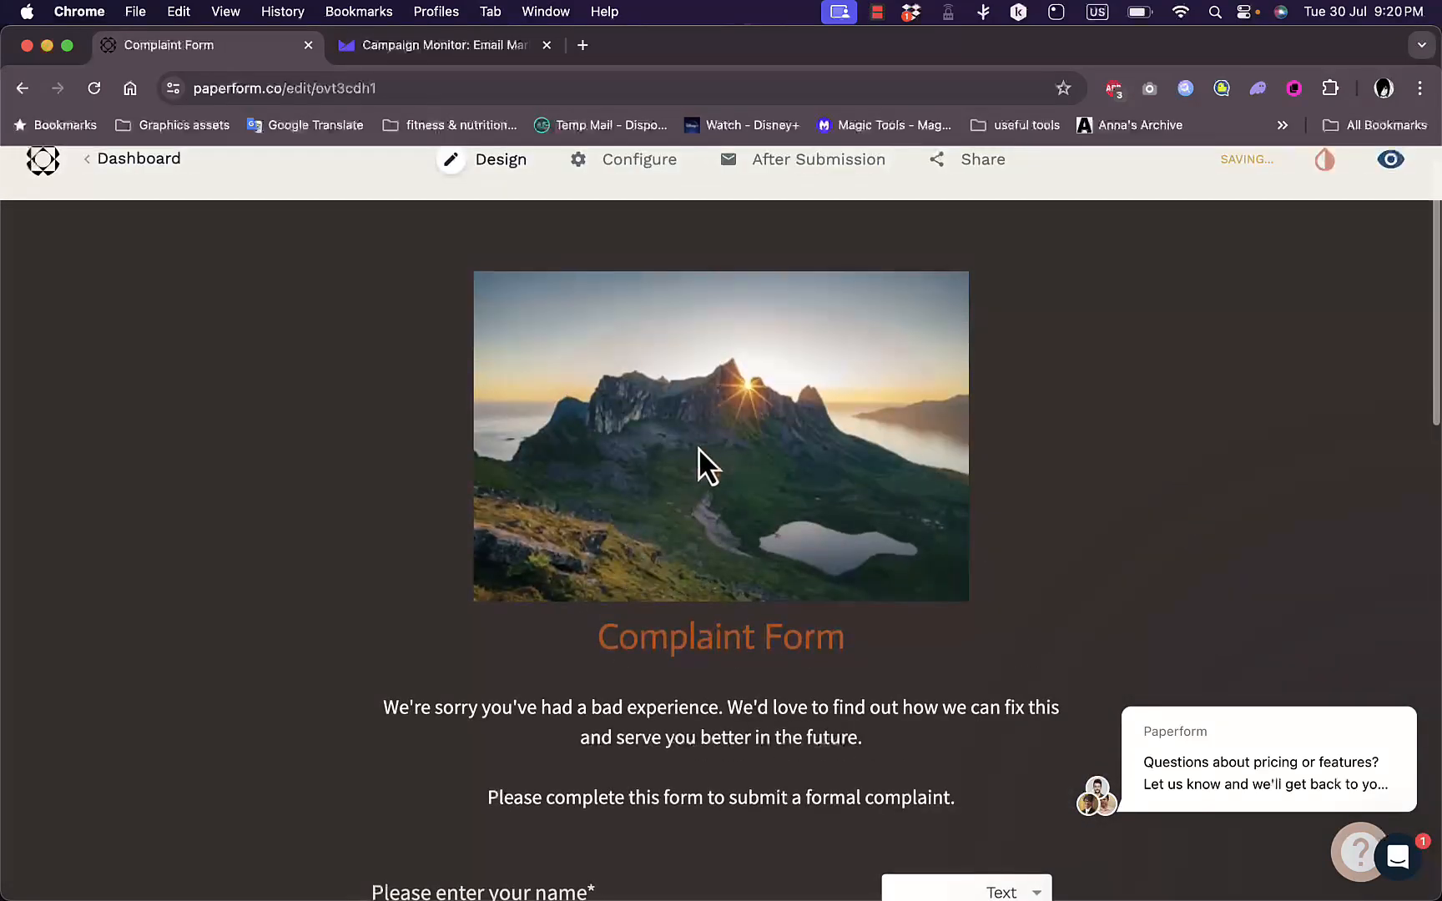
pyautogui.click(856, 549)
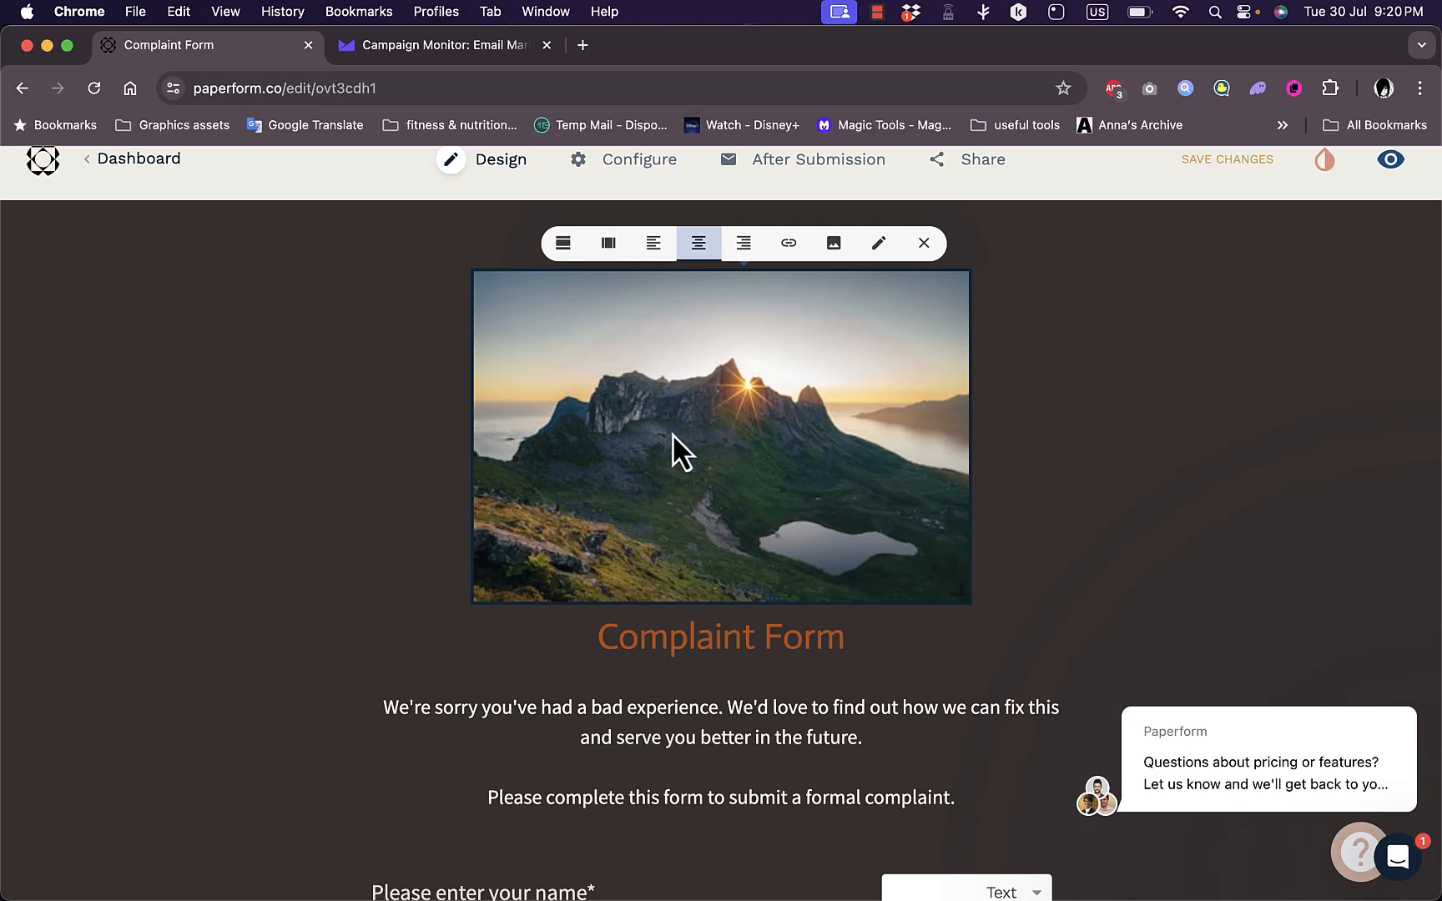
pyautogui.click(585, 255)
pyautogui.click(609, 247)
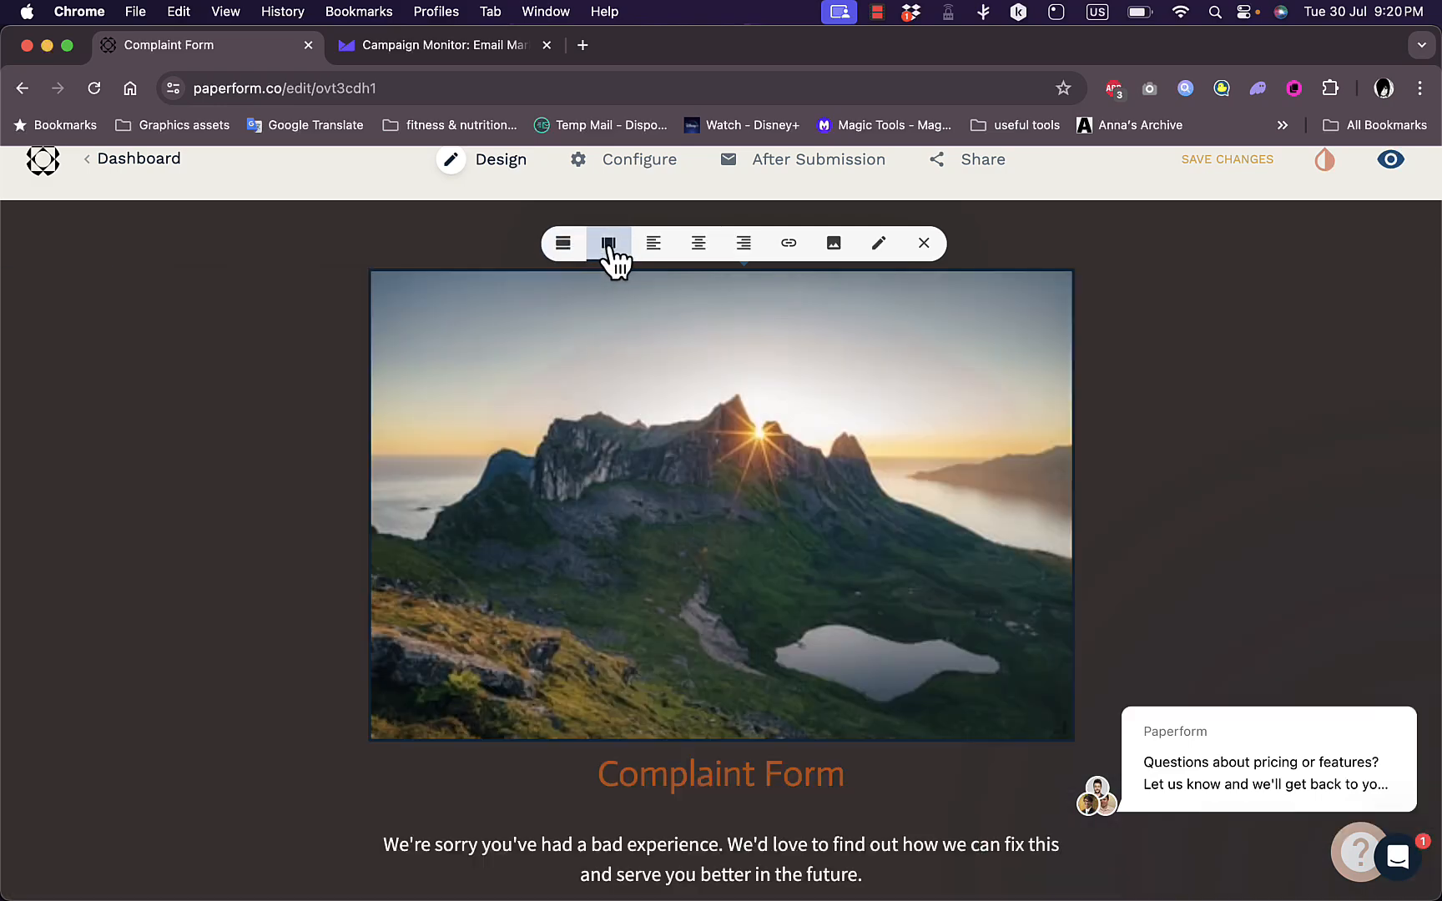
pyautogui.click(700, 254)
# - Link the mountain header image to google.com
pyautogui.click(800, 247)
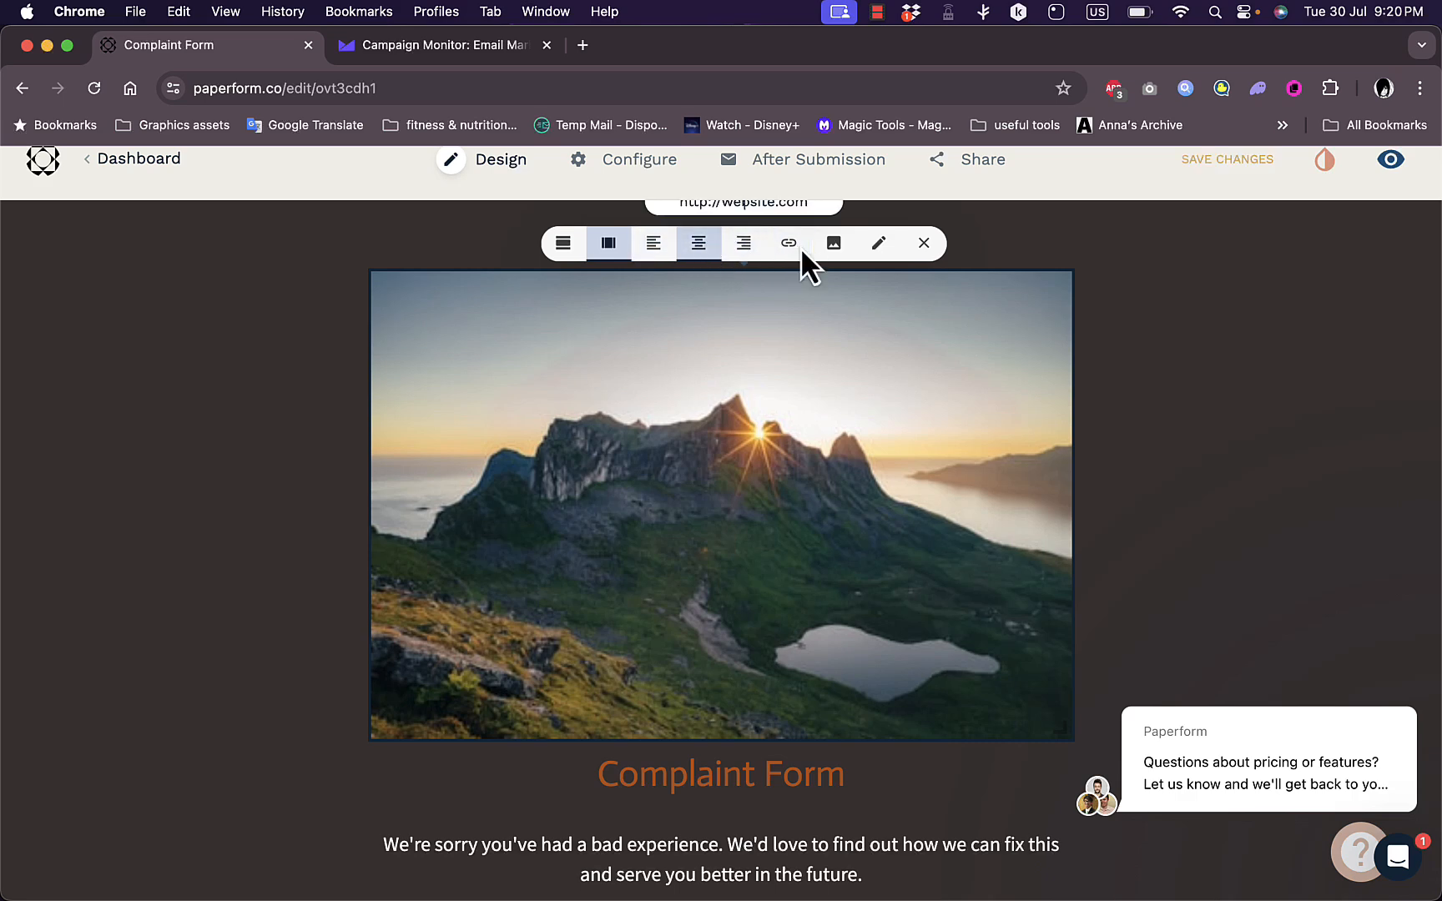
pyautogui.scroll(1, 795, 344)
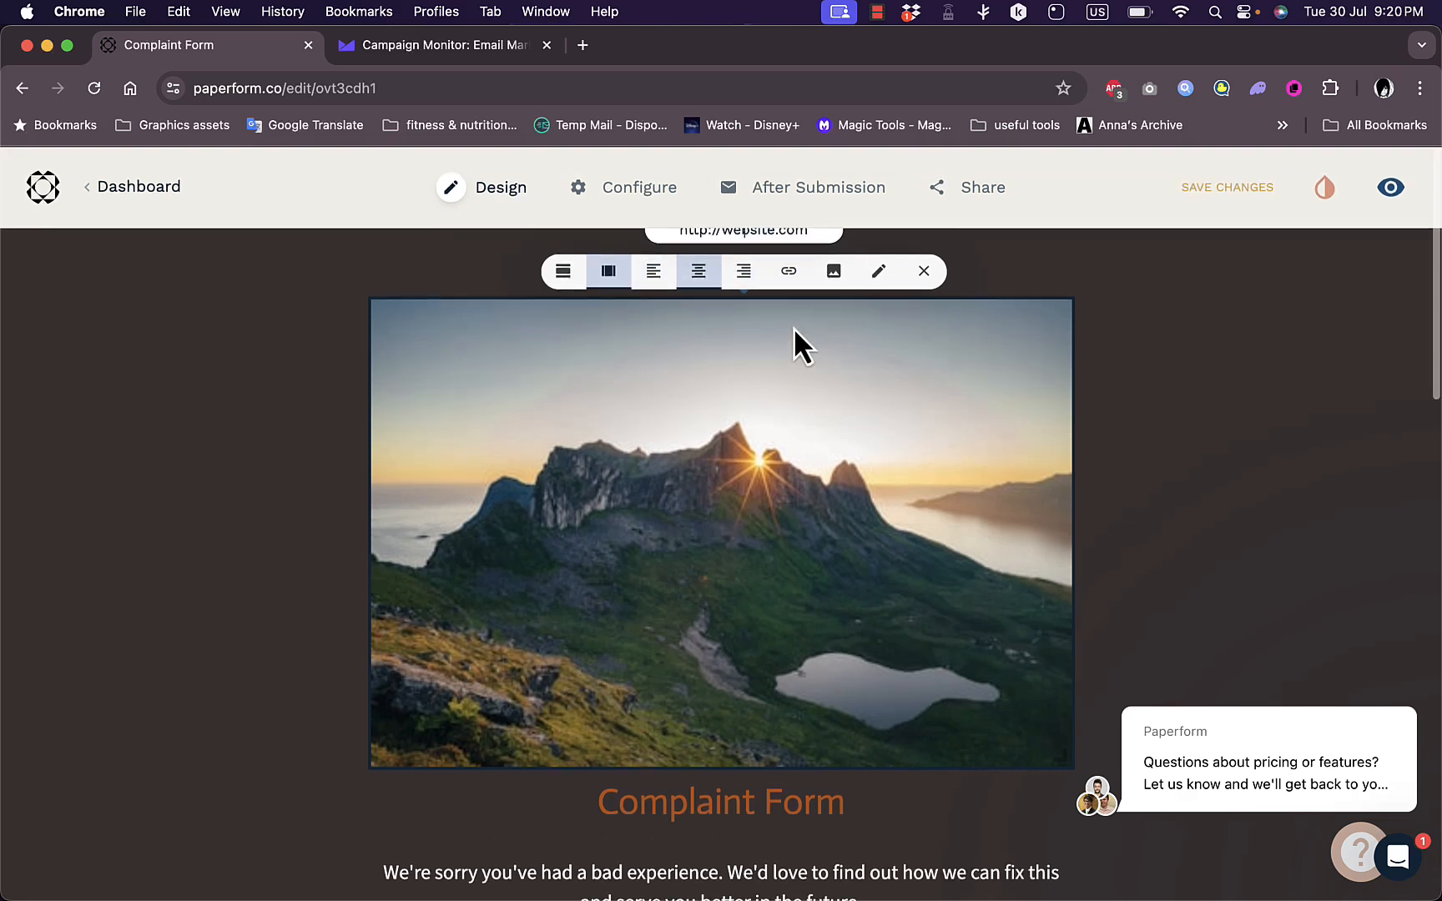
pyautogui.click(770, 230)
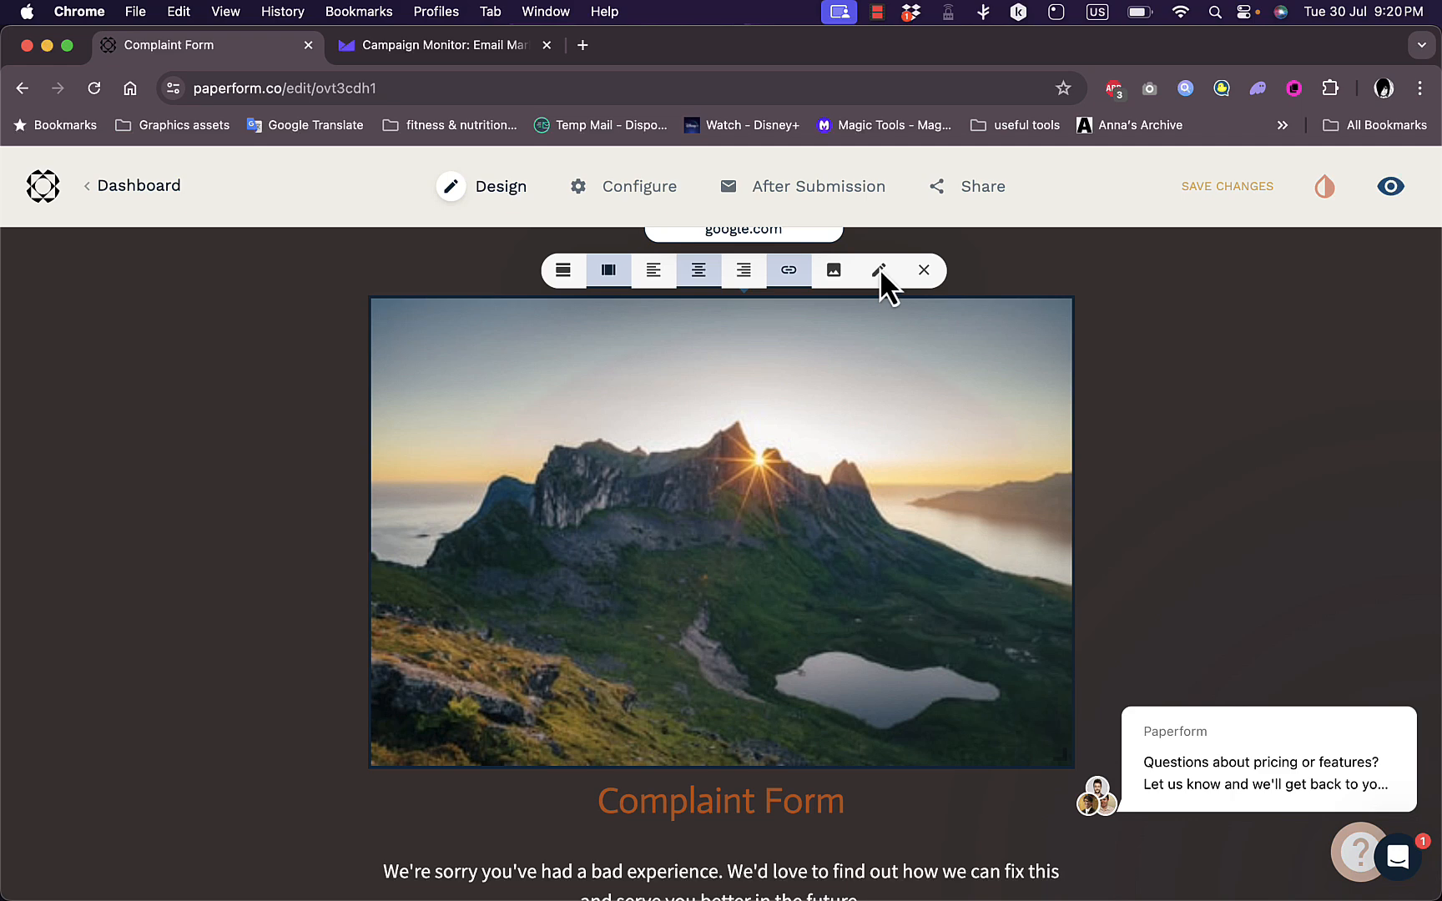
pyautogui.click(1167, 406)
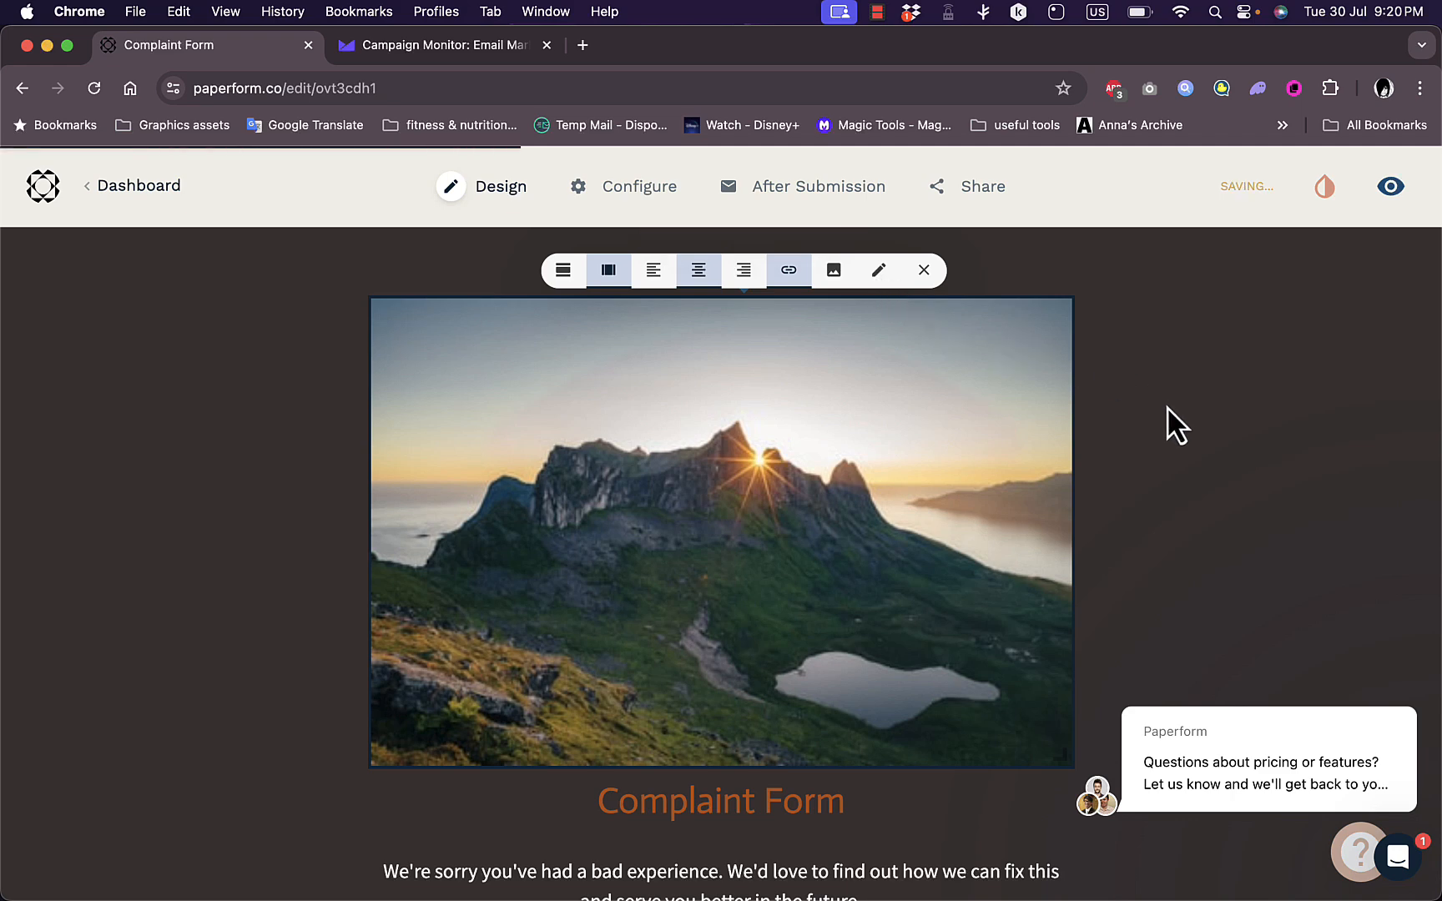
# - Replace the Complaint Form heading with "this is my text", keeping the H1 heading style
pyautogui.scroll(-3, 869, 446)
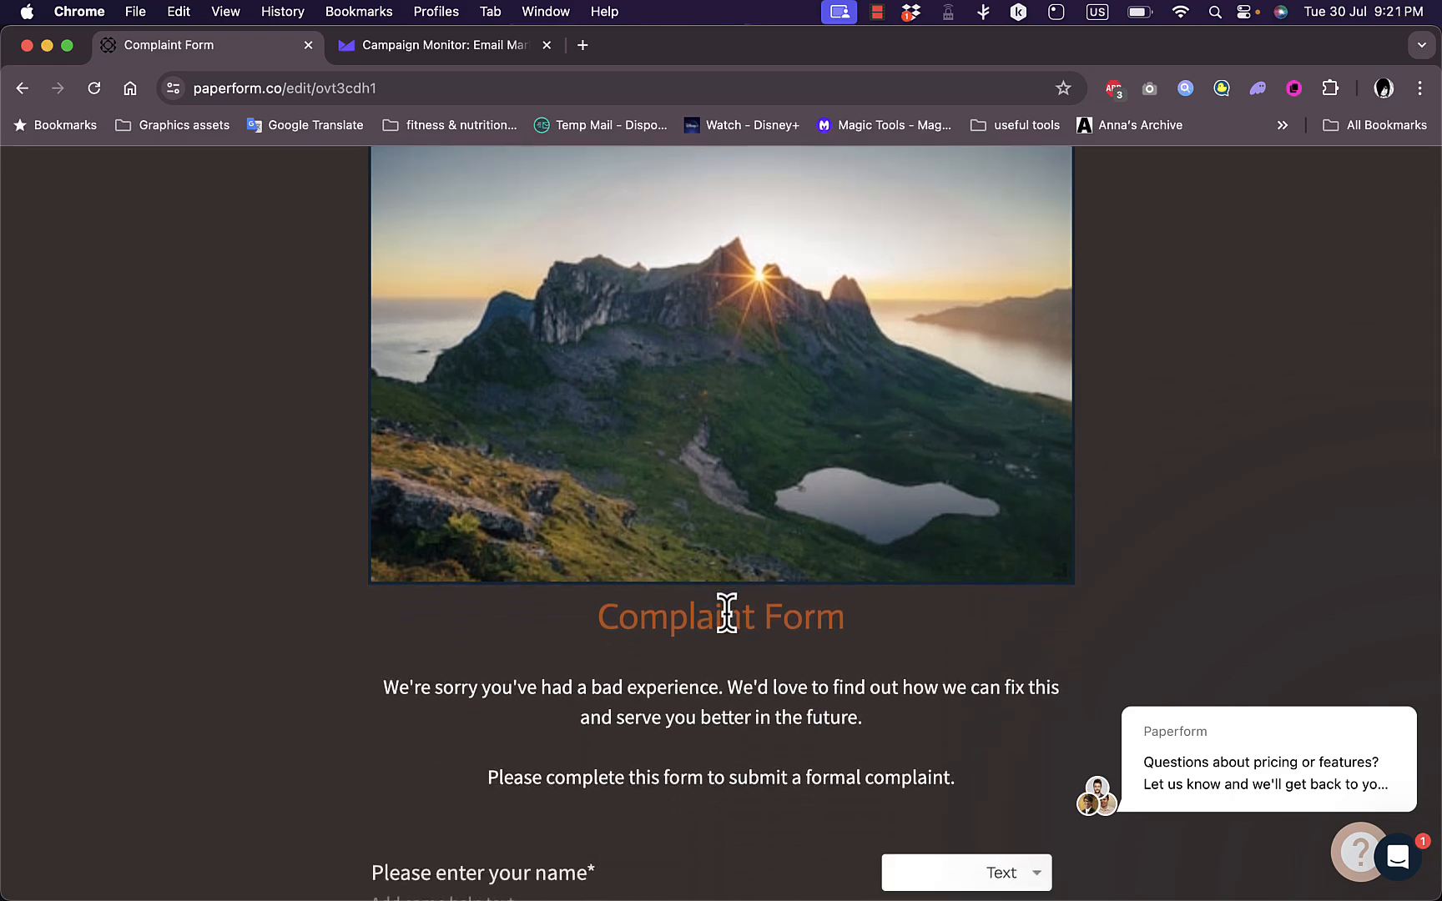
pyautogui.doubleClick(727, 616)
pyautogui.tripleClick(727, 615)
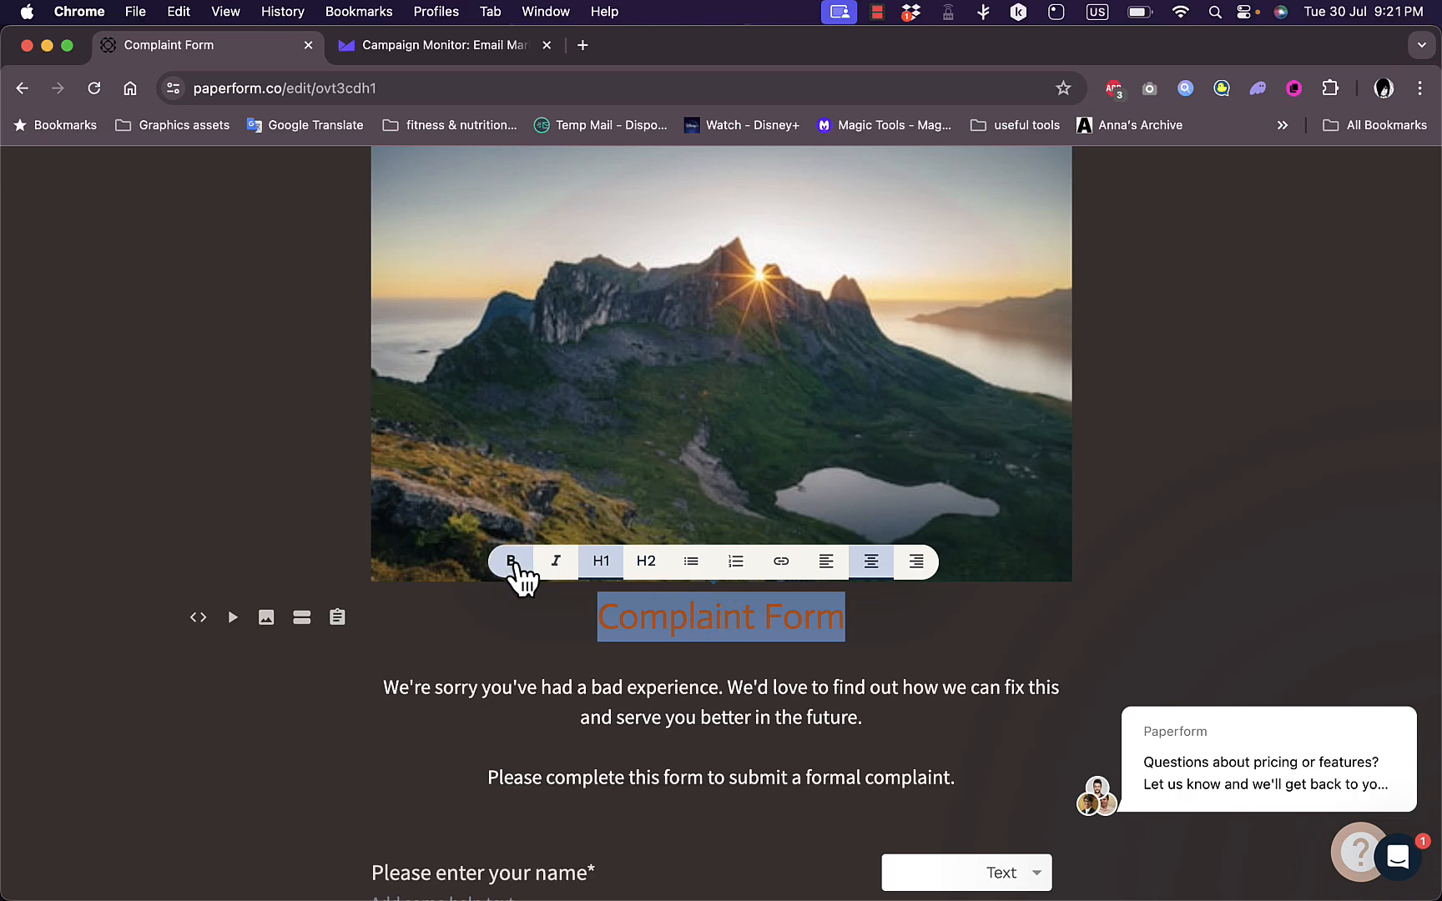
pyautogui.click(643, 572)
pyautogui.click(602, 576)
pyautogui.write('this is m')
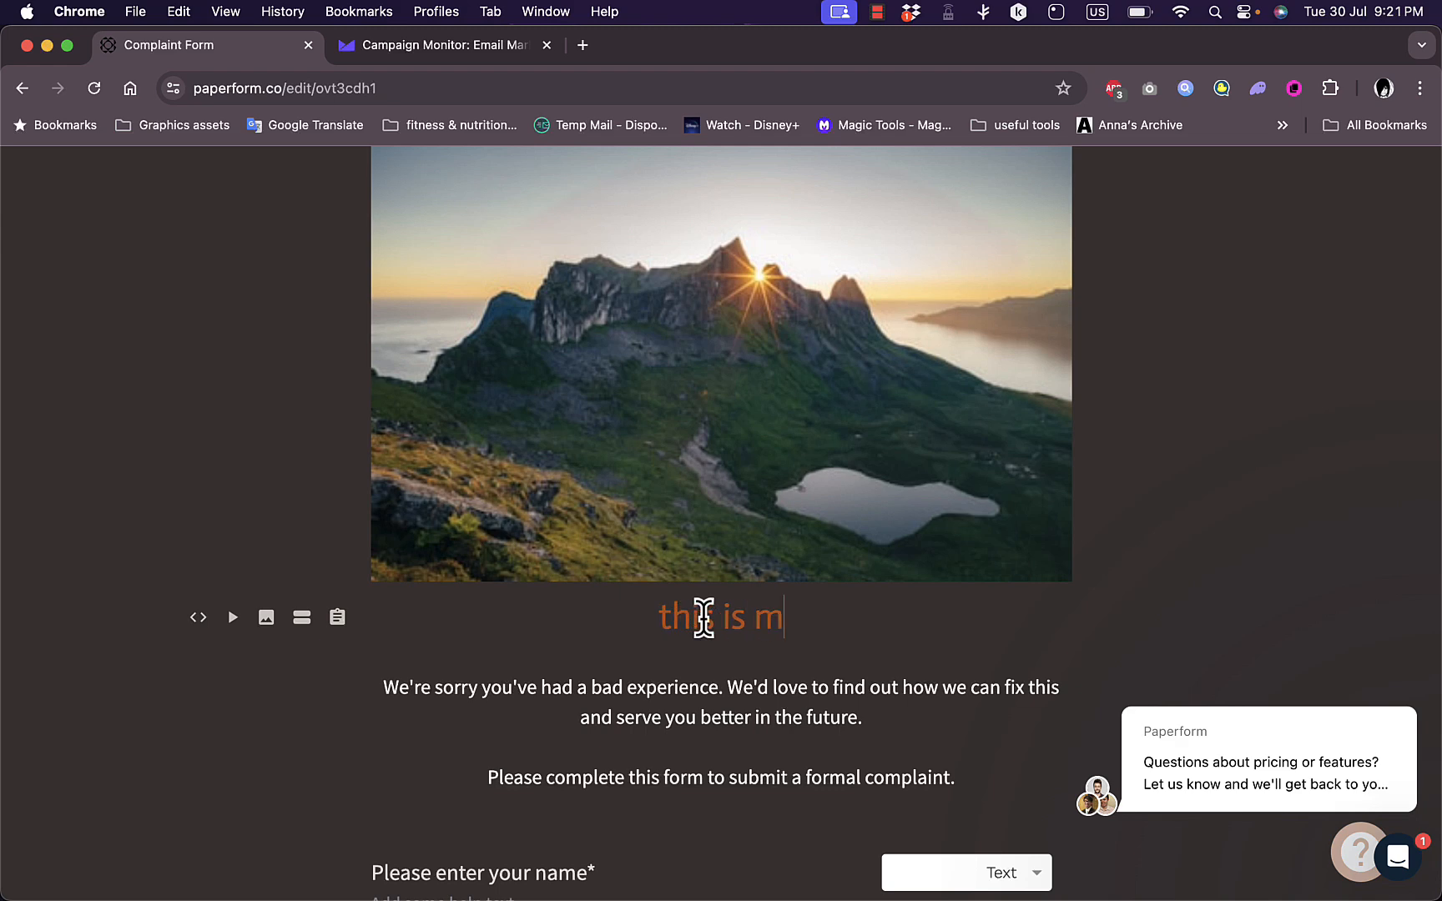
pyautogui.write('y text')
# - Make the "this is my text" heading italic
pyautogui.tripleClick(667, 617)
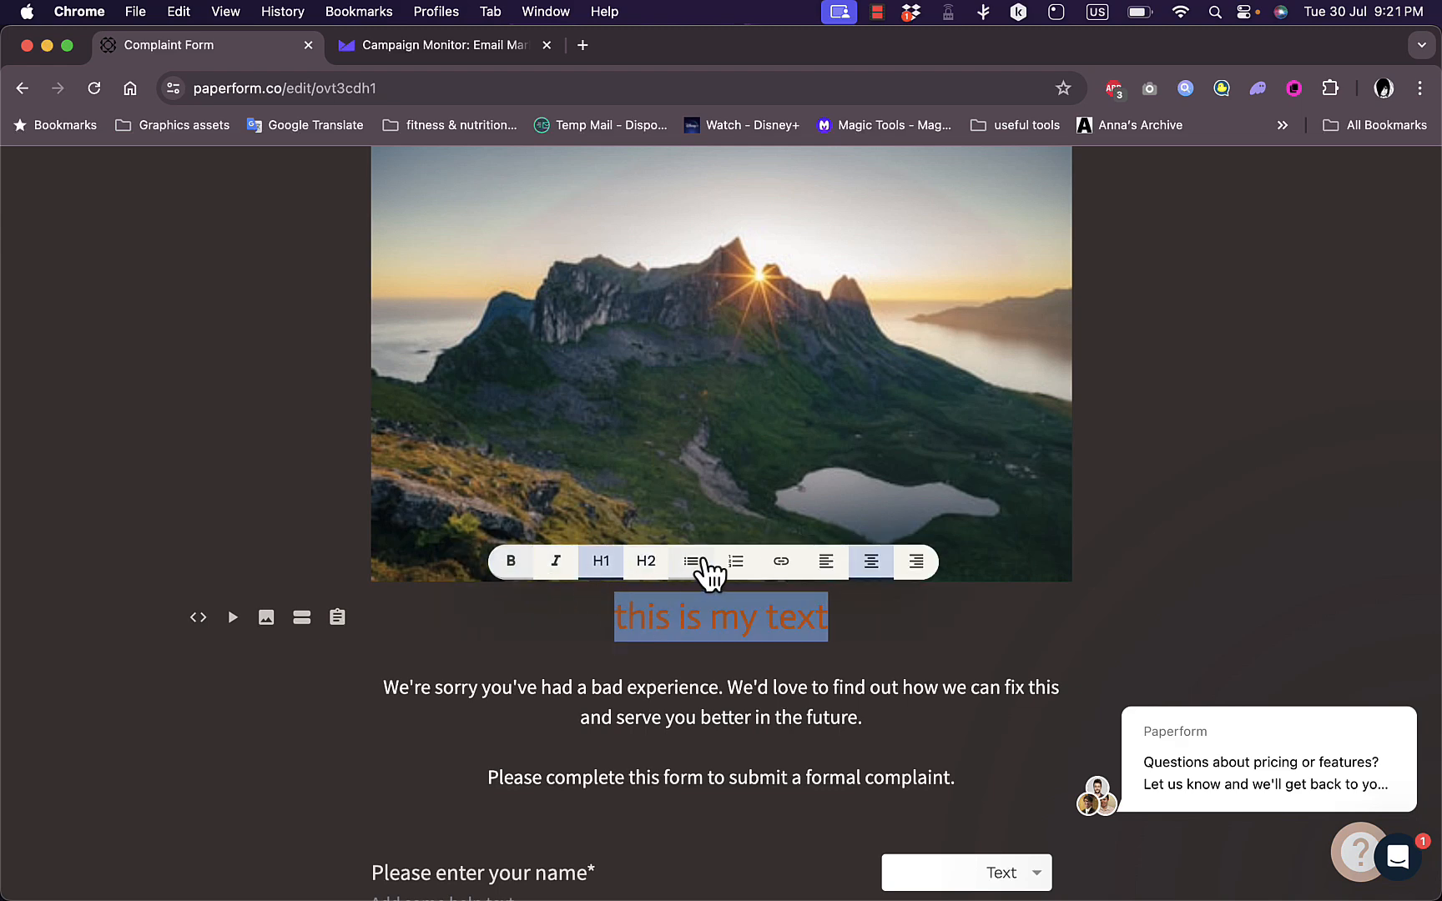
pyautogui.scroll(3, 722, 617)
pyautogui.scroll(-4, 723, 617)
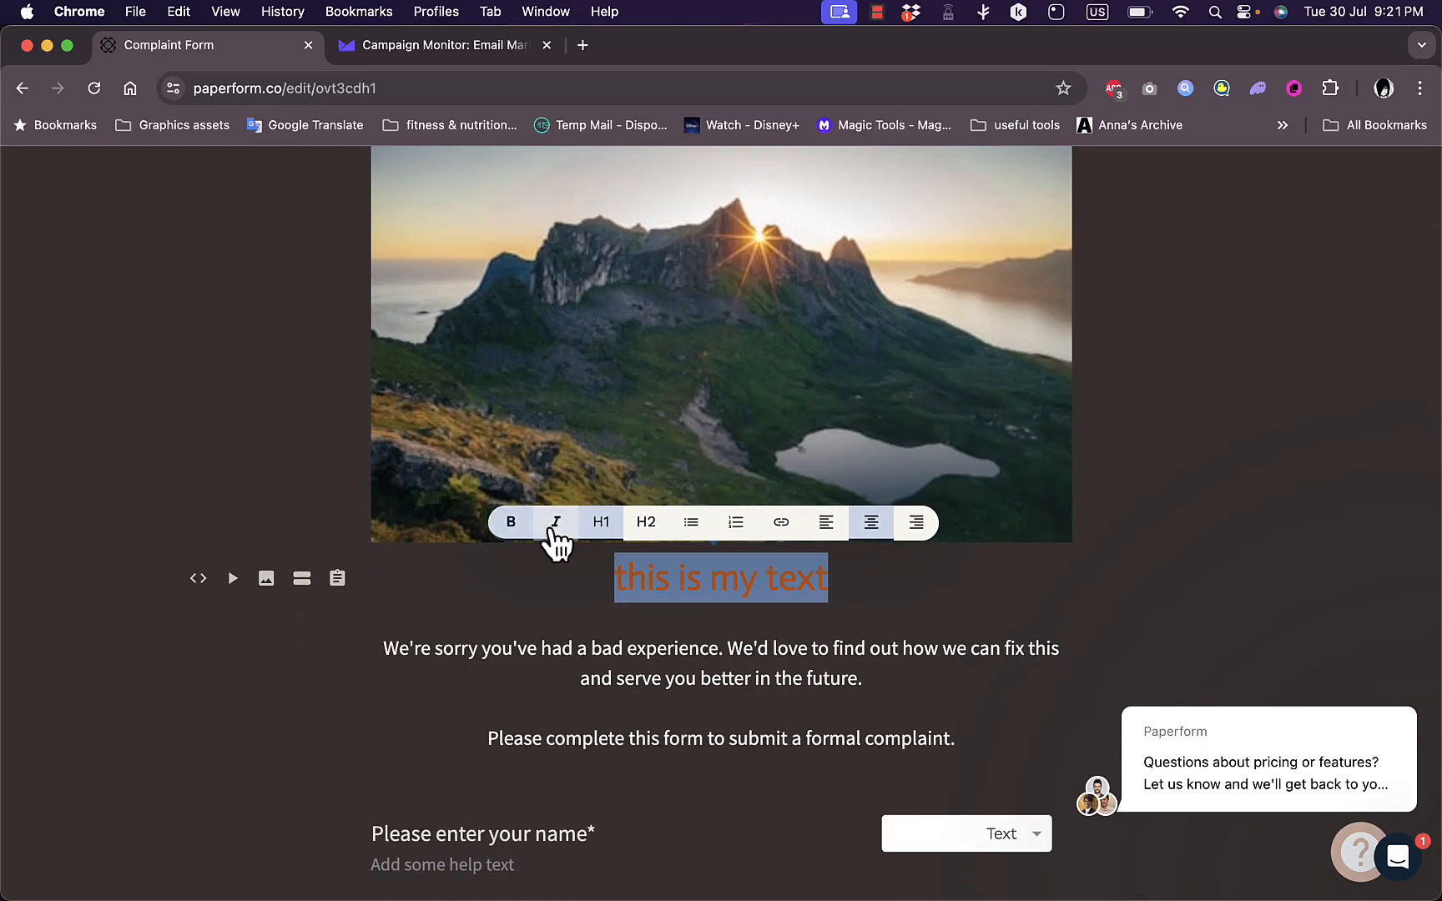
pyautogui.click(554, 524)
pyautogui.click(726, 576)
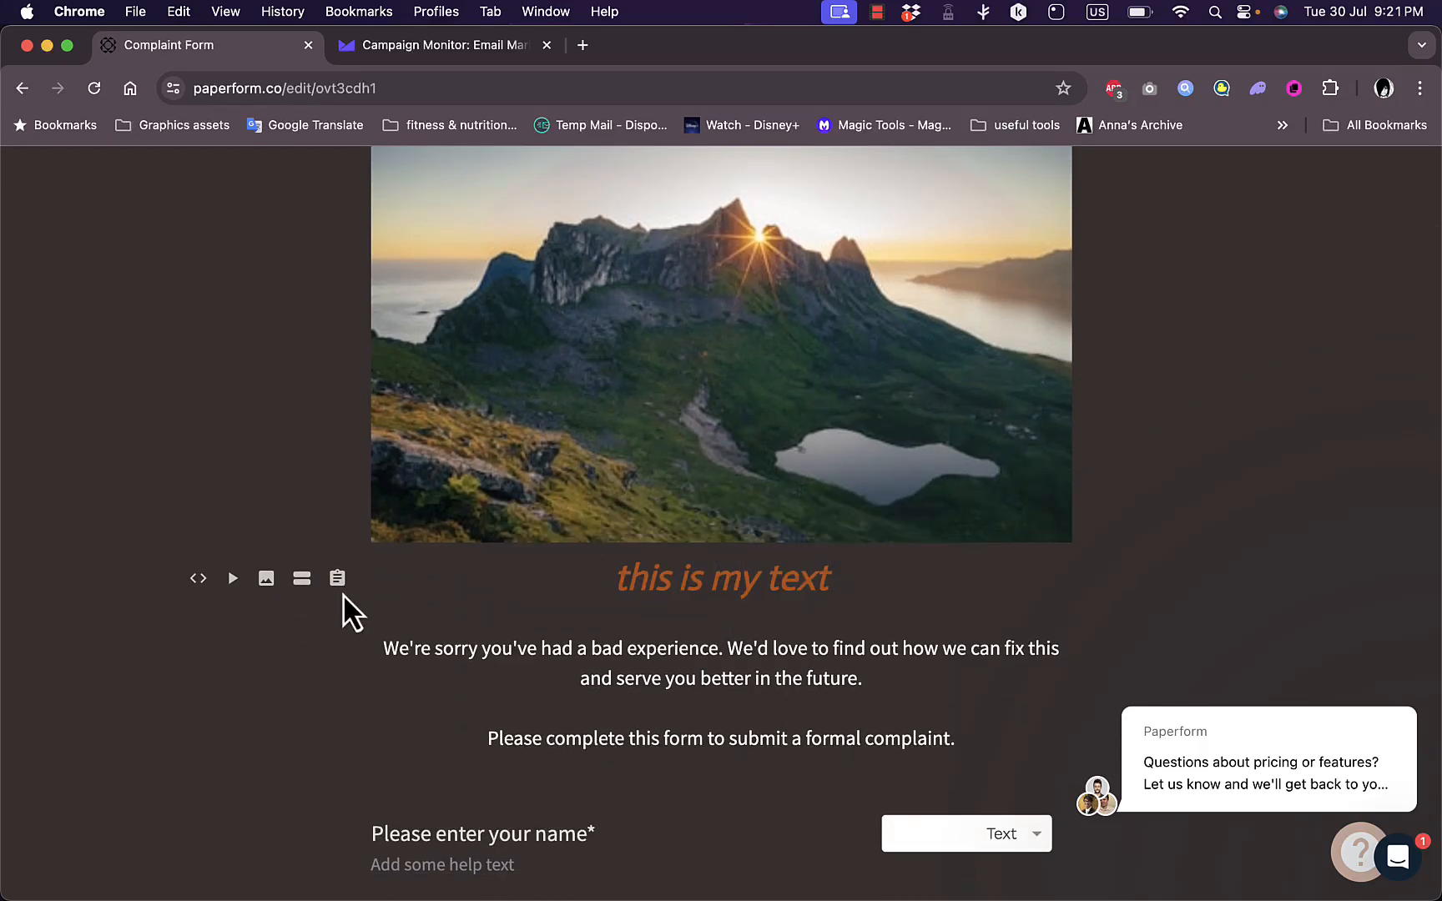
pyautogui.click(302, 582)
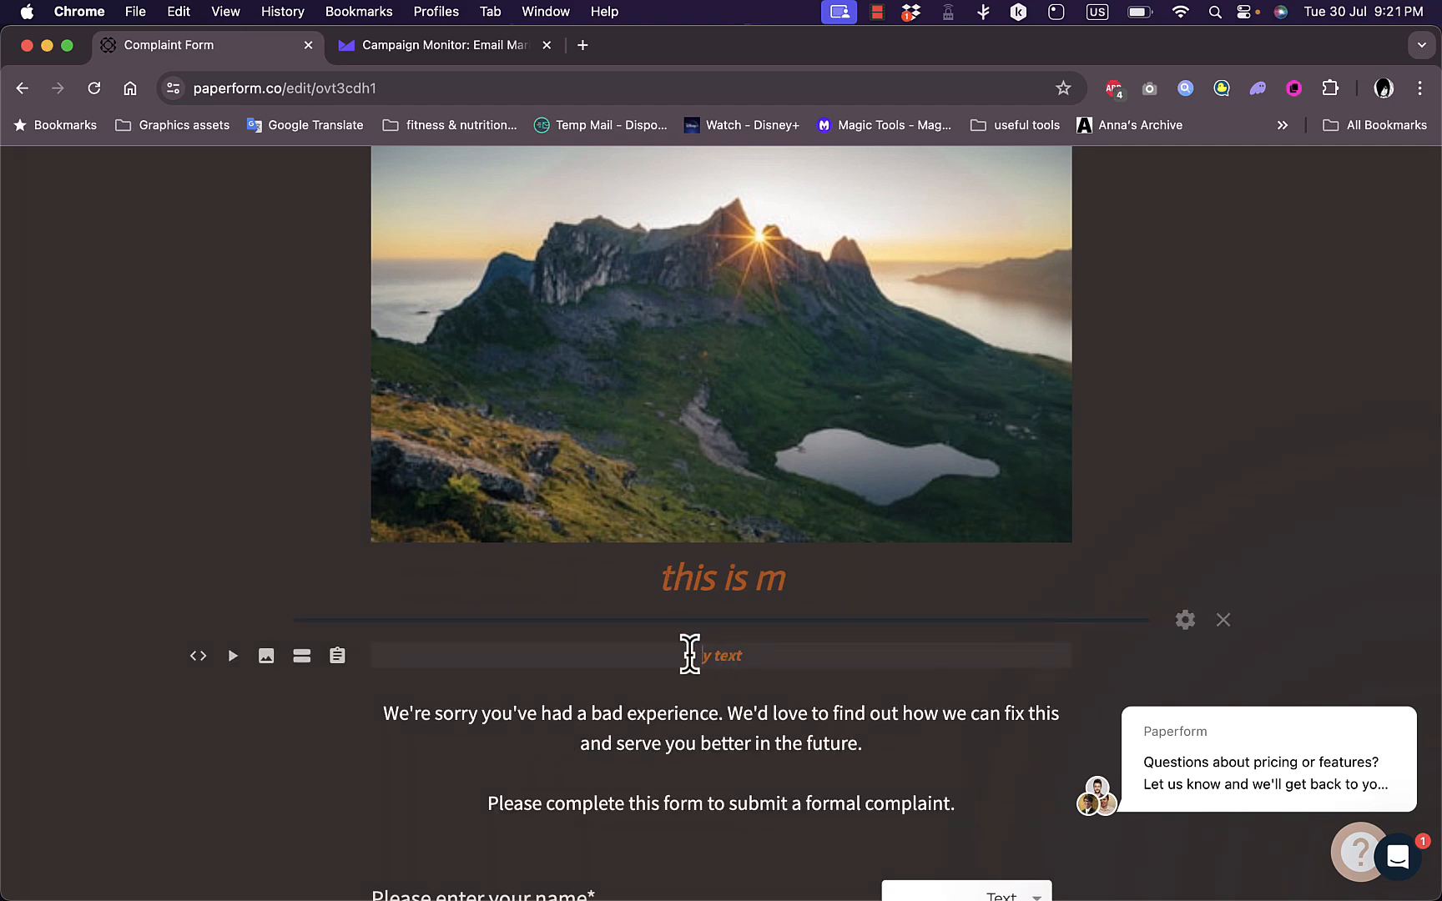
pyautogui.press('BackSpace')
pyautogui.press('BackSpace')
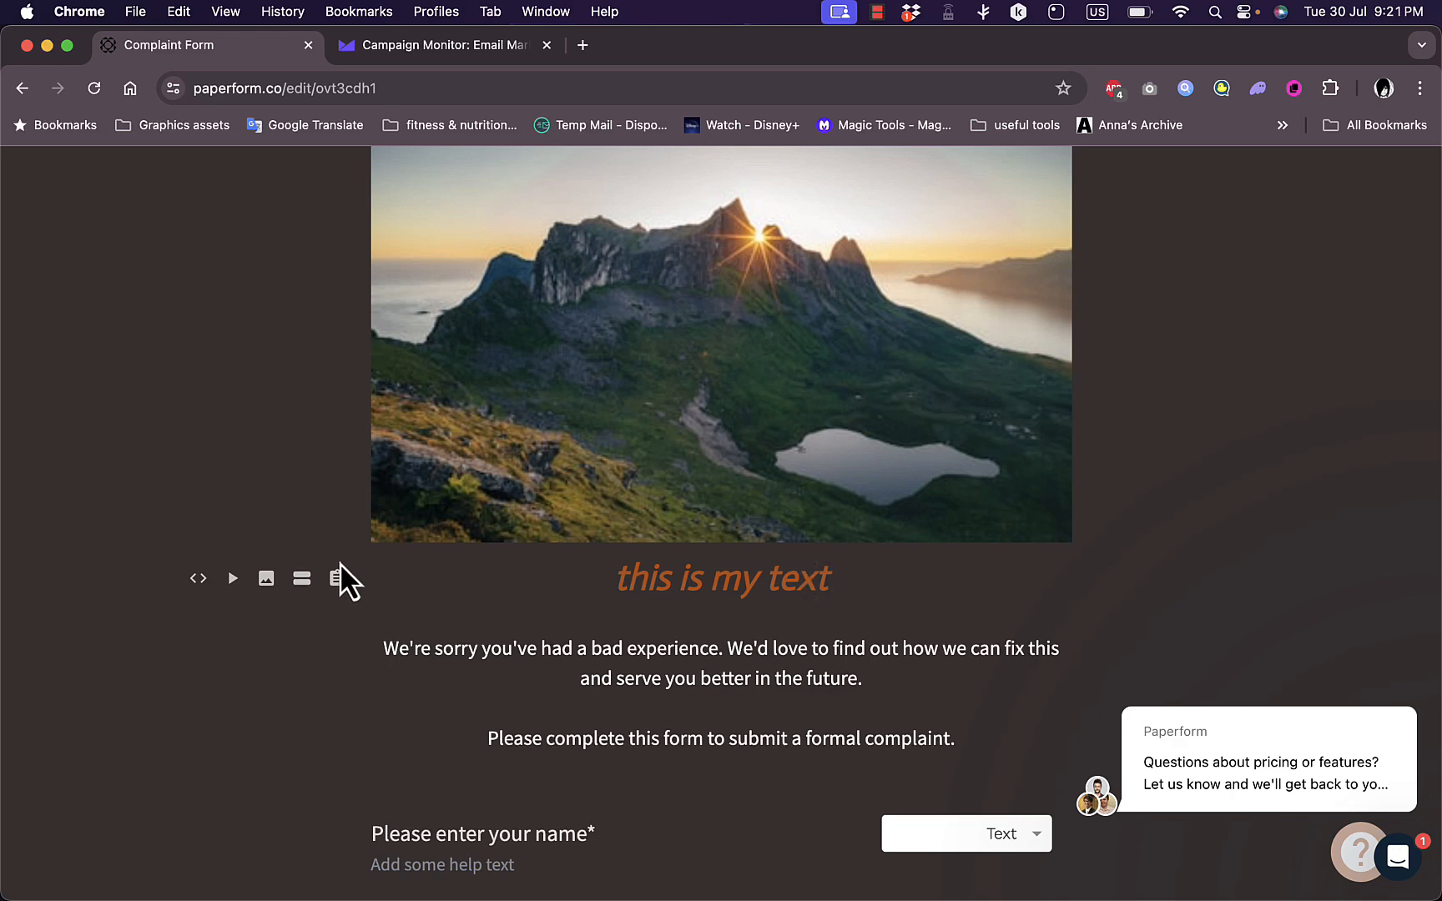
# - Insert a break directly below the "this is my text" heading
pyautogui.click(301, 577)
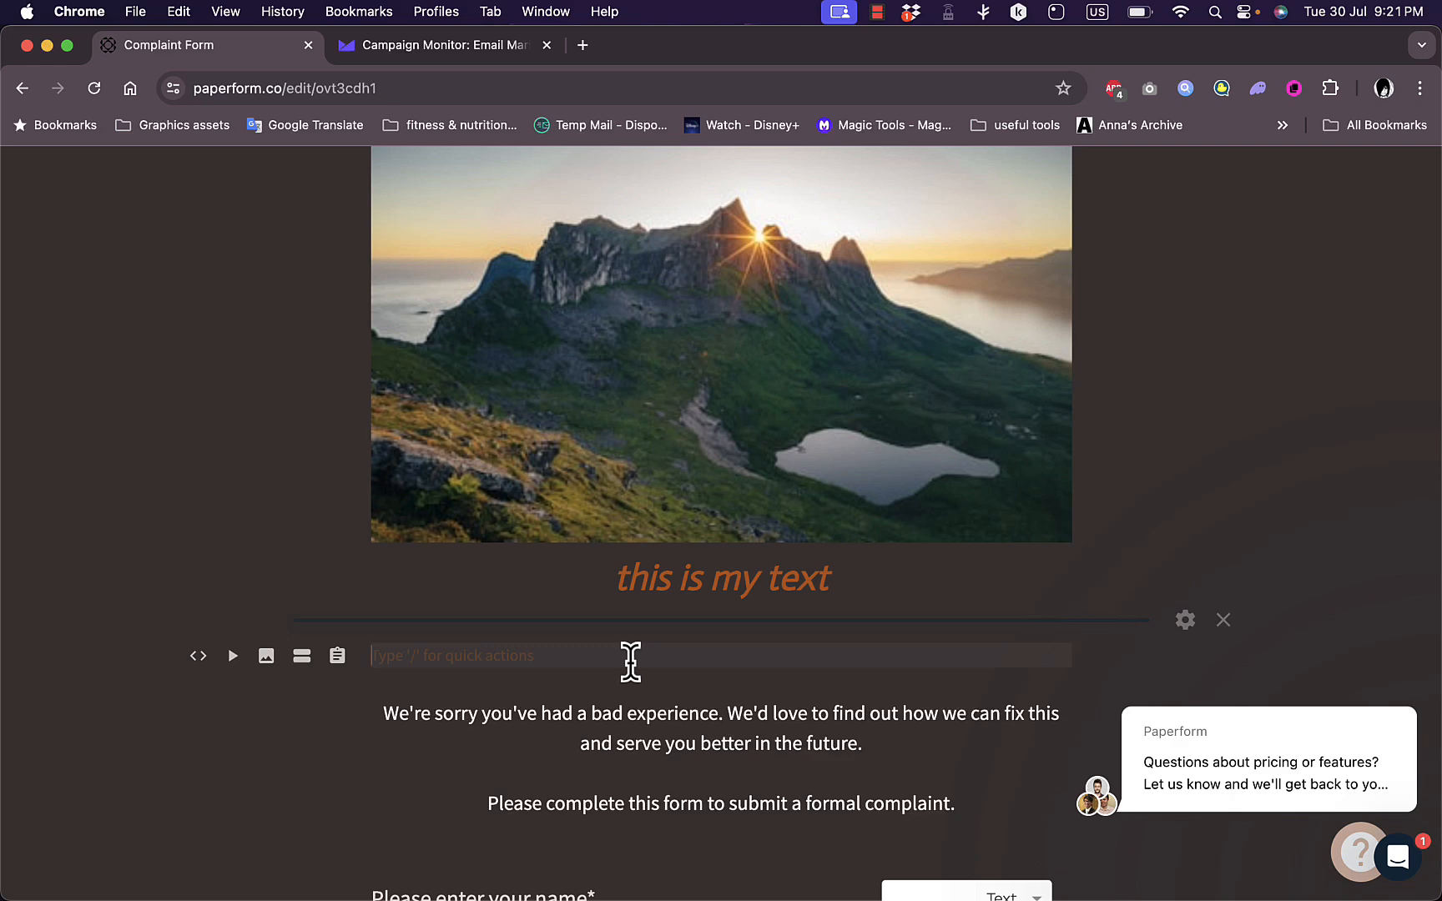
# - Insert a Yes / No question below the break, worded "have you subscribed to my channel?"
pyautogui.write('/')
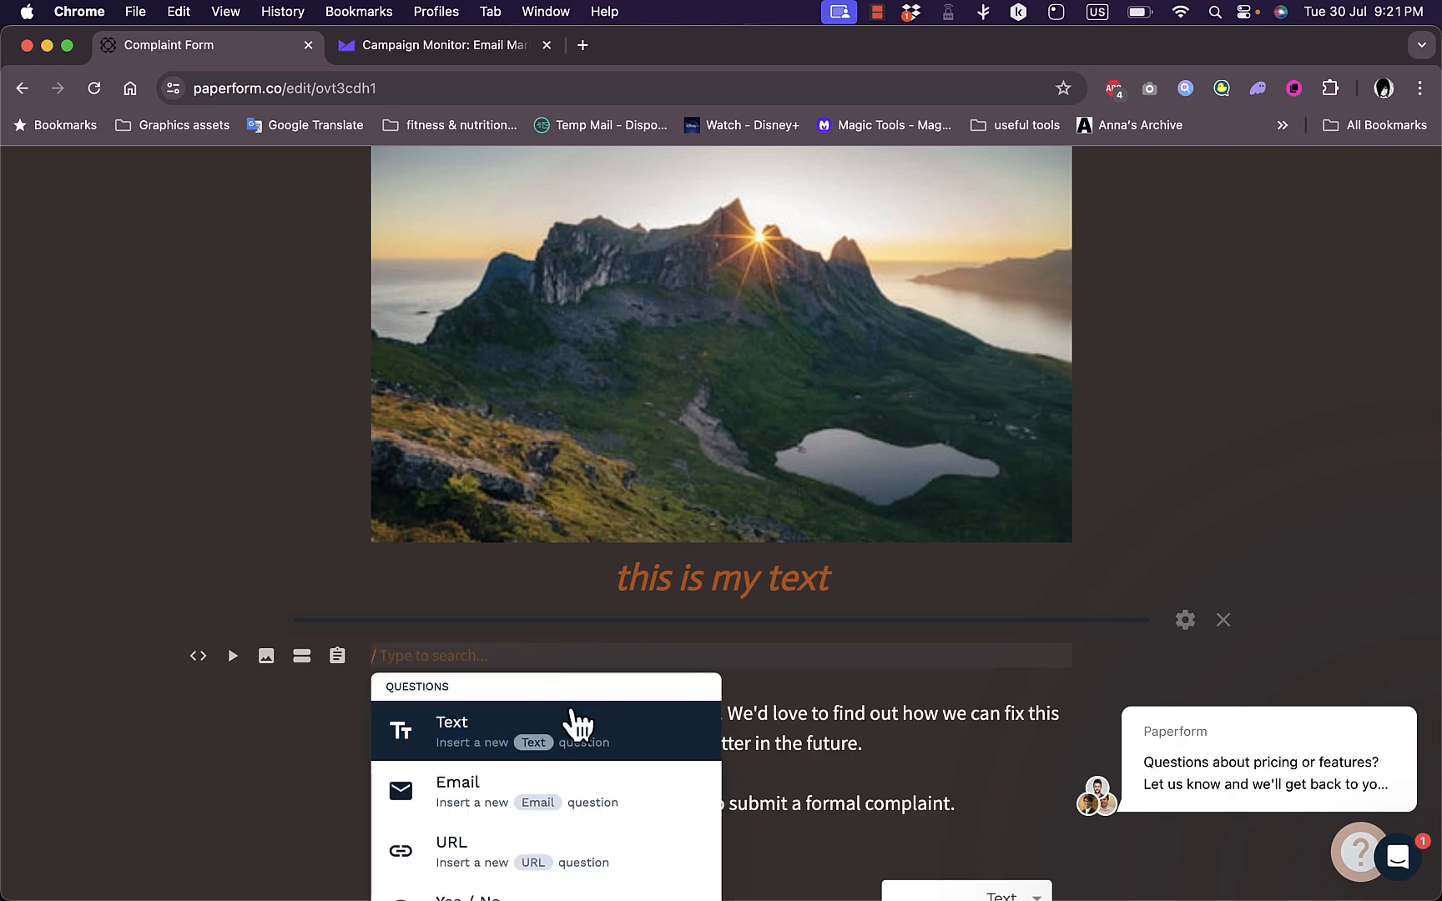
pyautogui.scroll(-3, 576, 734)
pyautogui.scroll(-2, 572, 746)
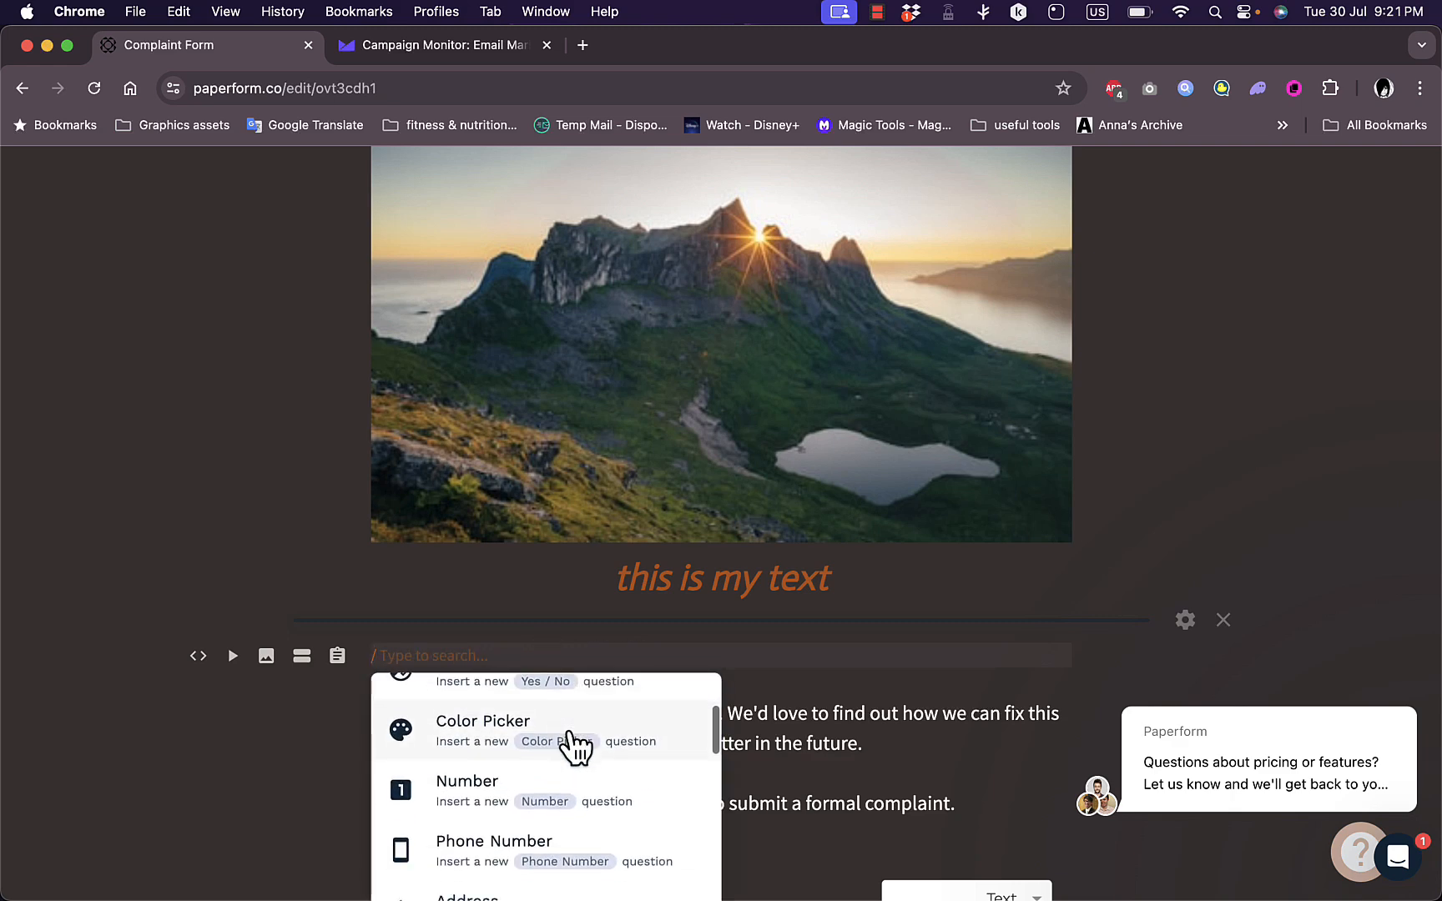
pyautogui.scroll(2, 567, 747)
pyautogui.click(469, 742)
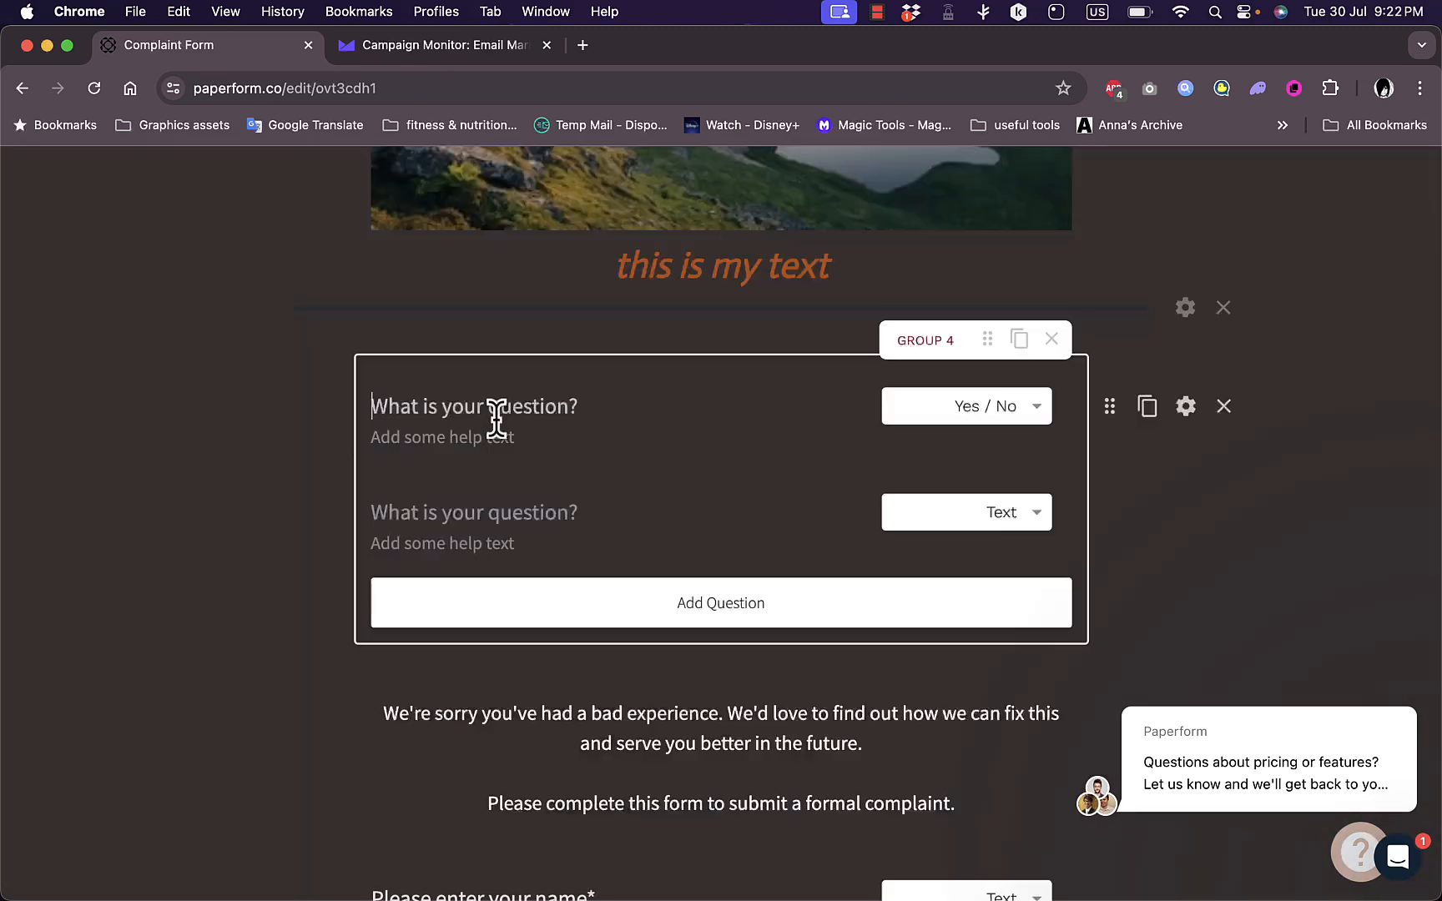
pyautogui.click(492, 412)
pyautogui.write('ha')
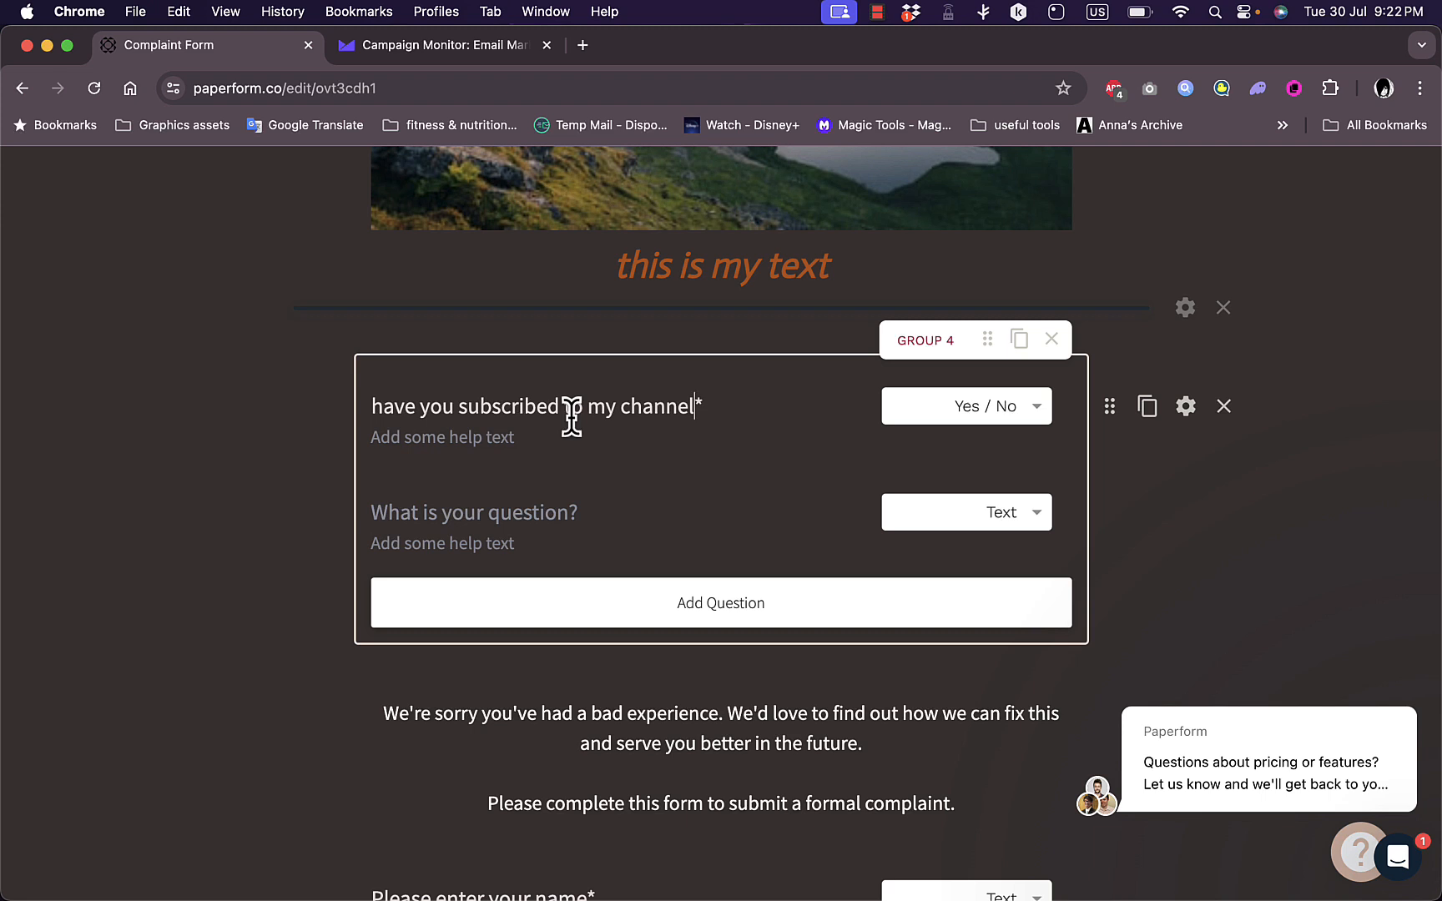
# - Word the second question of the new group "did you like this video?" and set its answer type to Yes / No
pyautogui.click(530, 509)
pyautogui.write('did you lik')
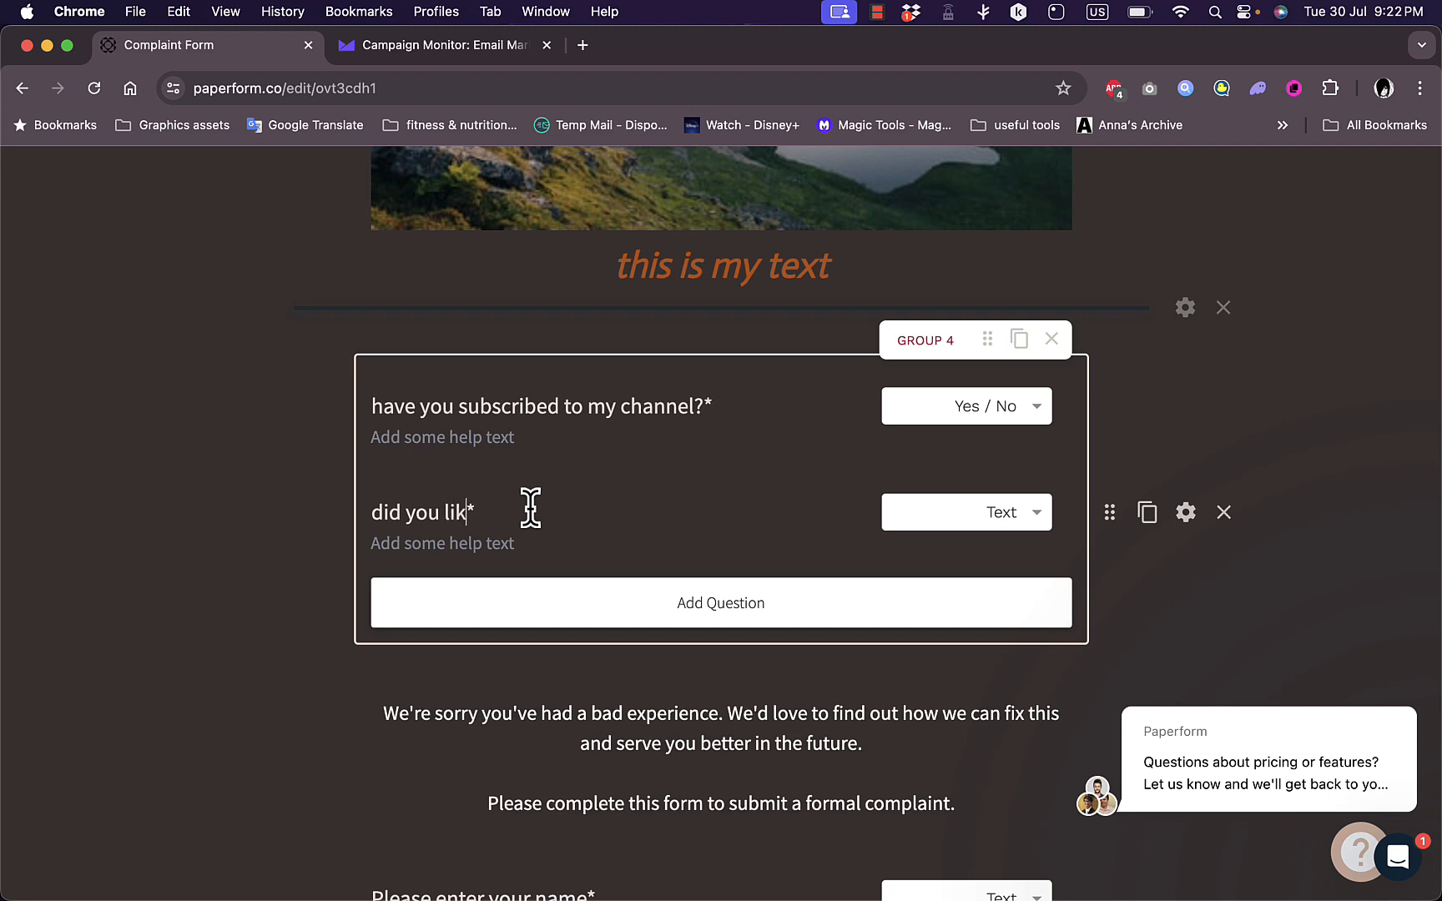
pyautogui.write('e this video?')
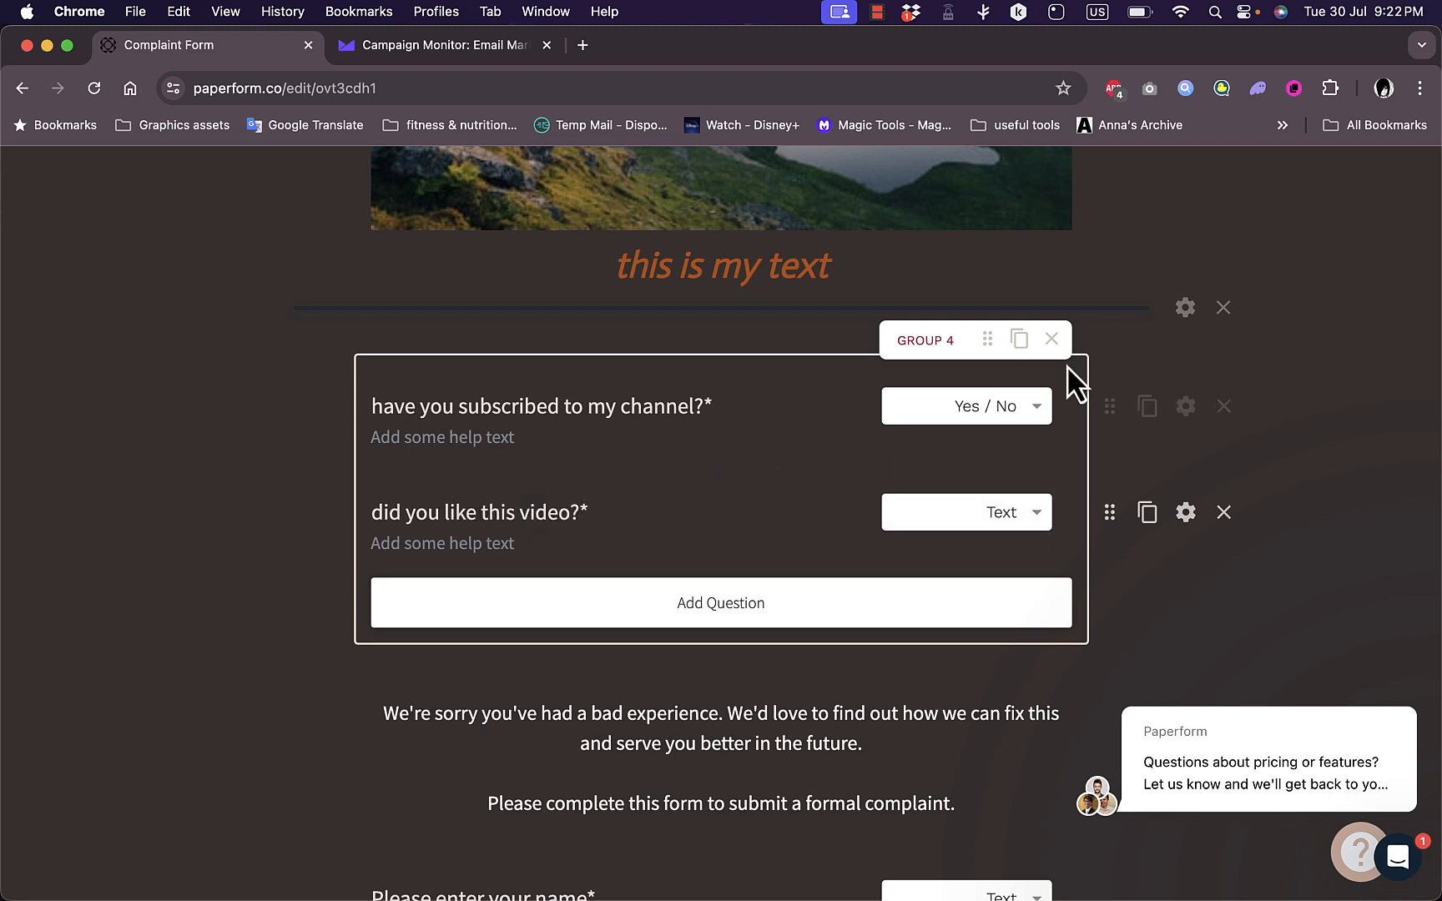
pyautogui.click(1043, 521)
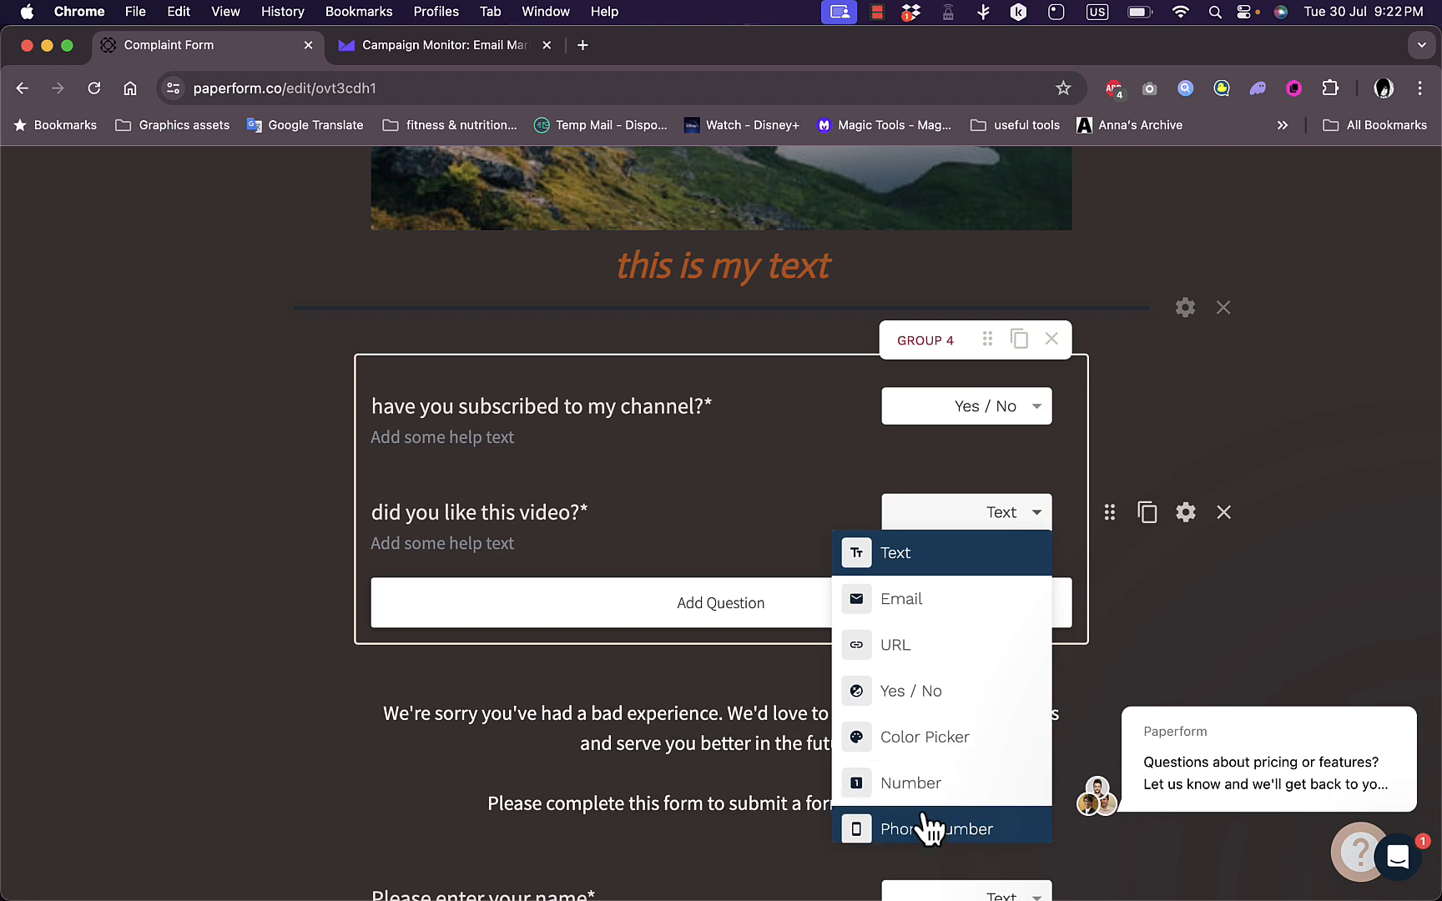
pyautogui.scroll(-1, 930, 817)
pyautogui.scroll(-8, 934, 813)
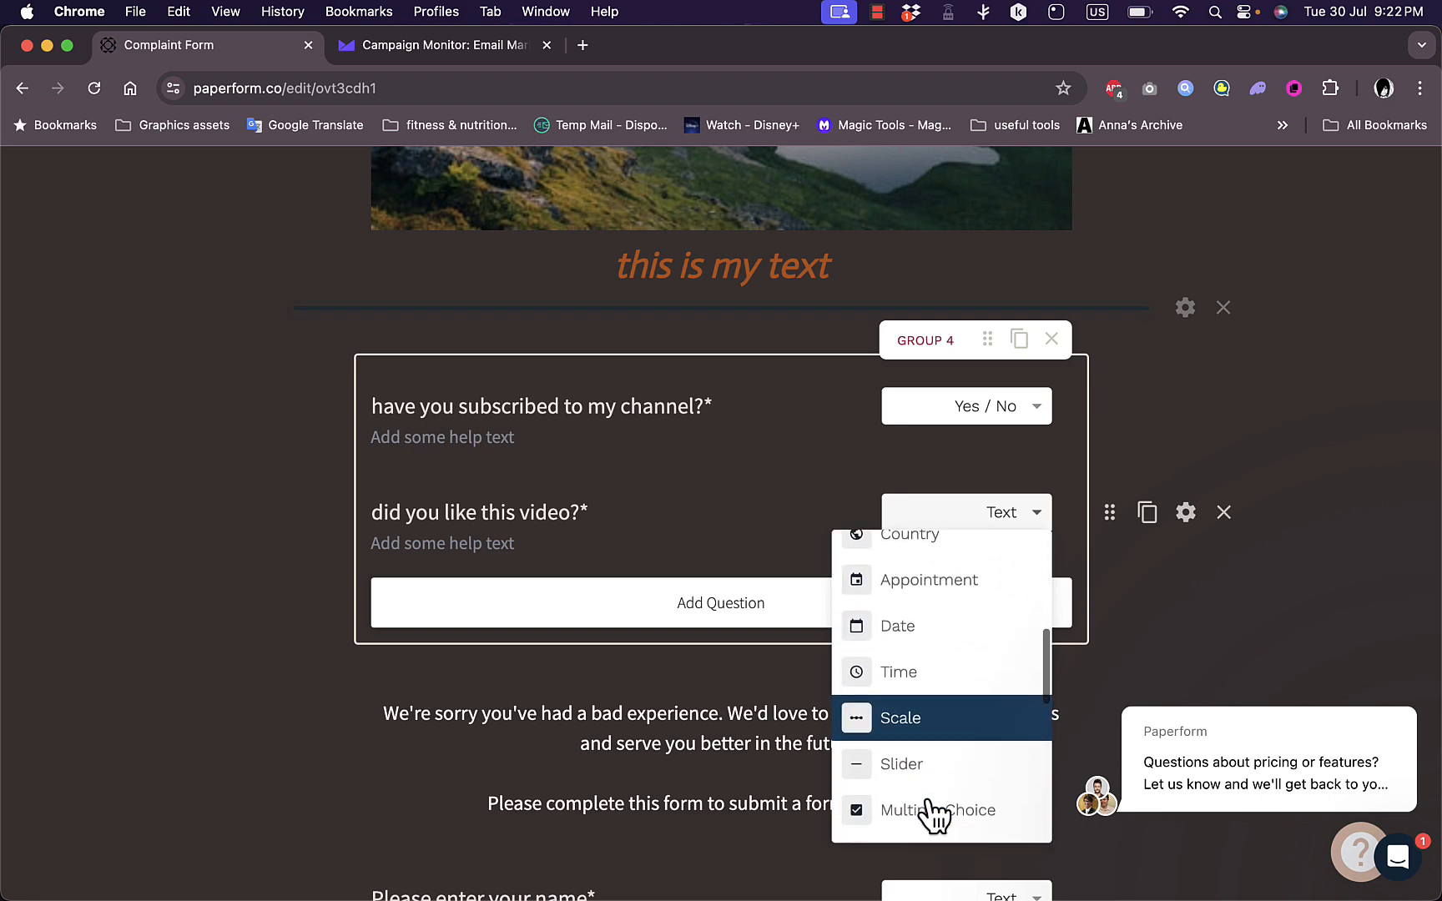
pyautogui.scroll(-2, 930, 814)
pyautogui.scroll(10, 930, 815)
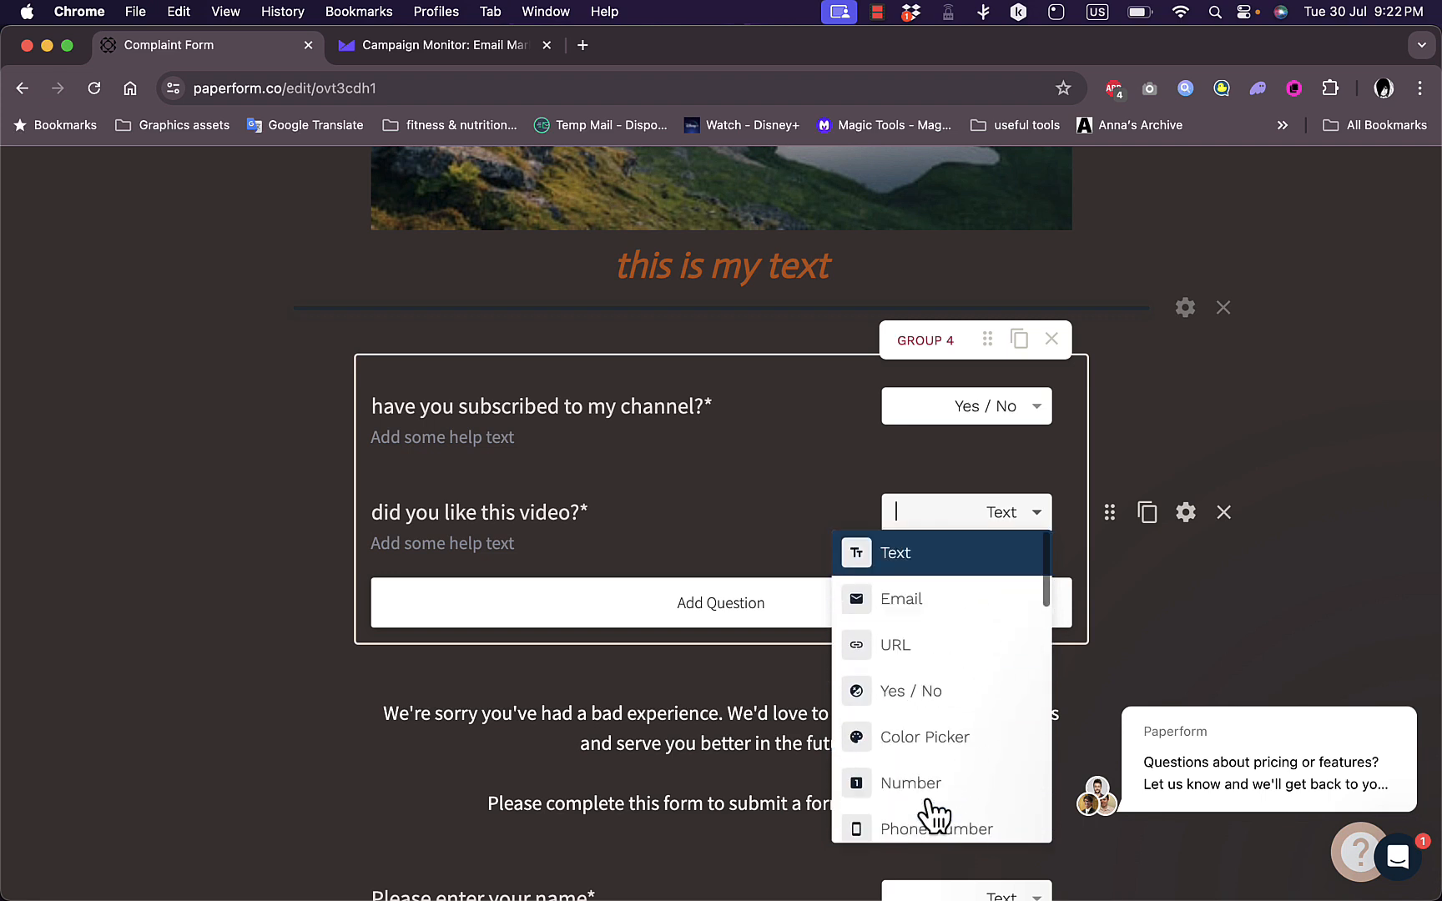
pyautogui.click(924, 701)
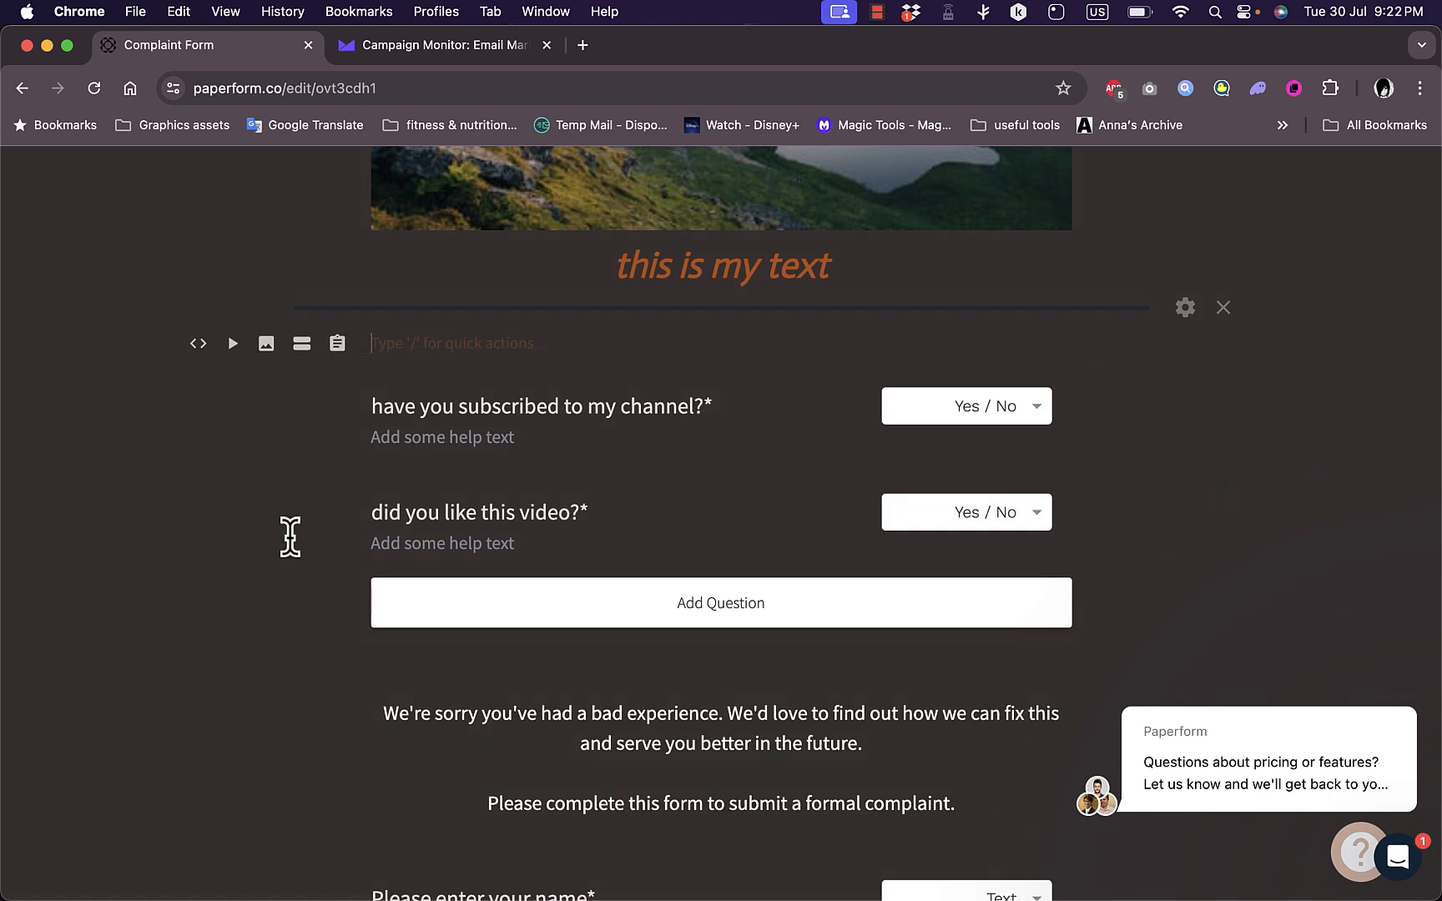
pyautogui.tripleClick(481, 406)
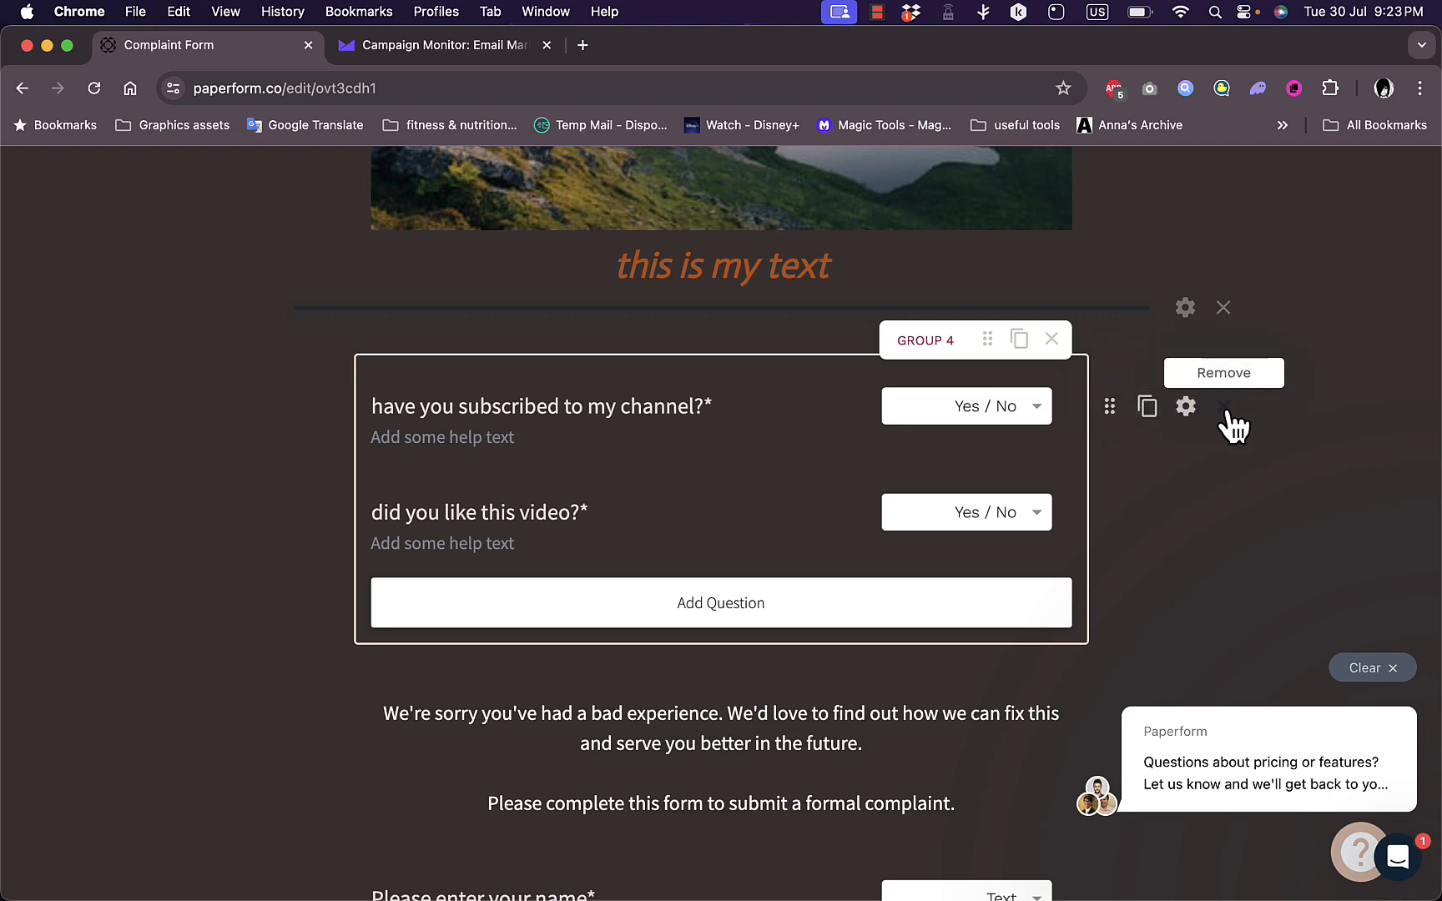
pyautogui.scroll(-4, 756, 547)
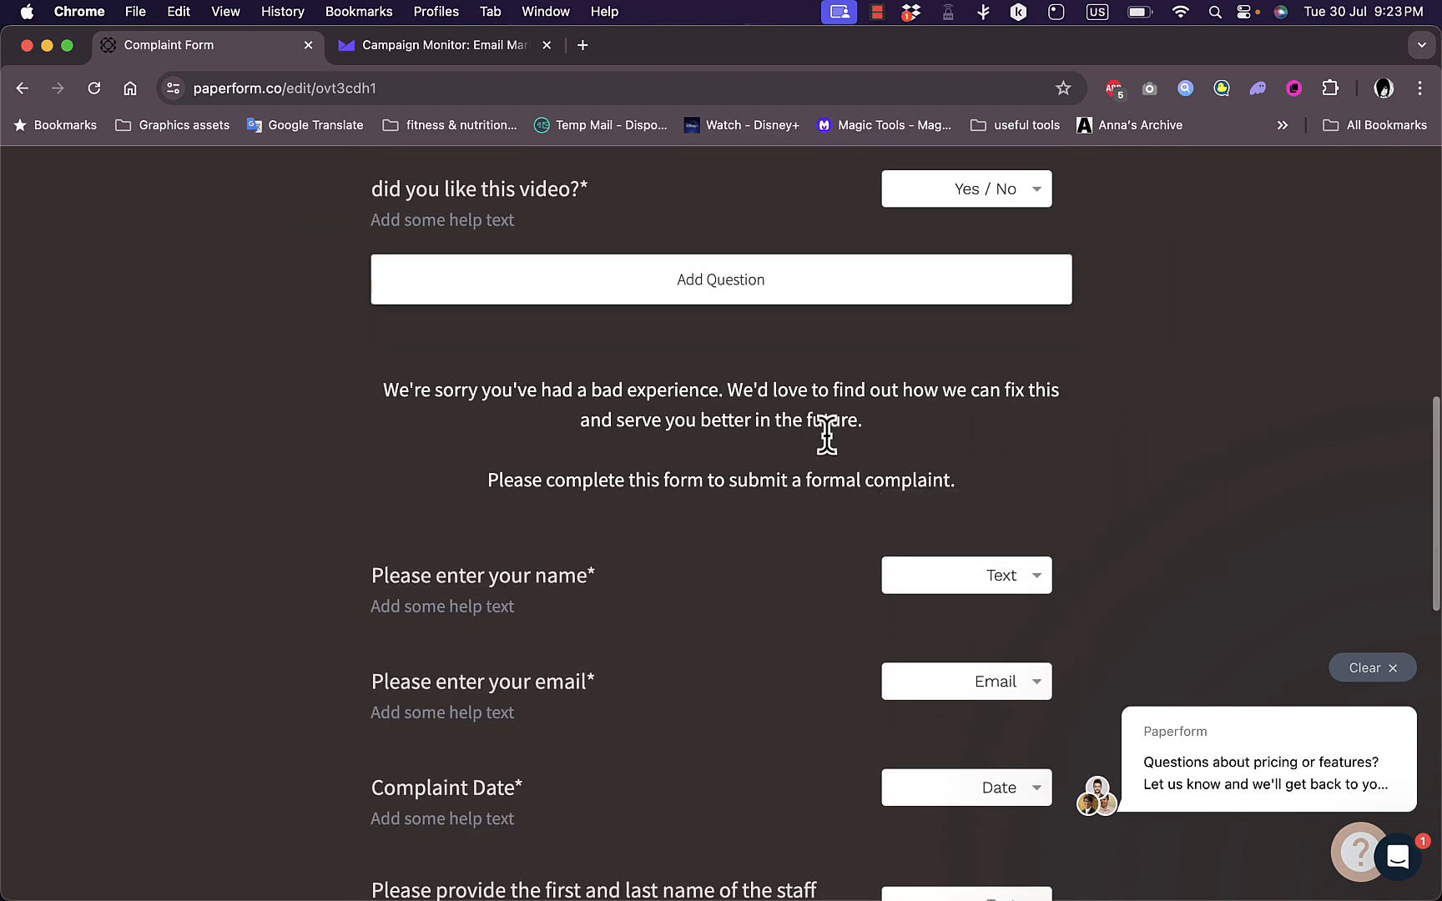
pyautogui.moveTo(872, 422); pyautogui.dragTo(383, 390)
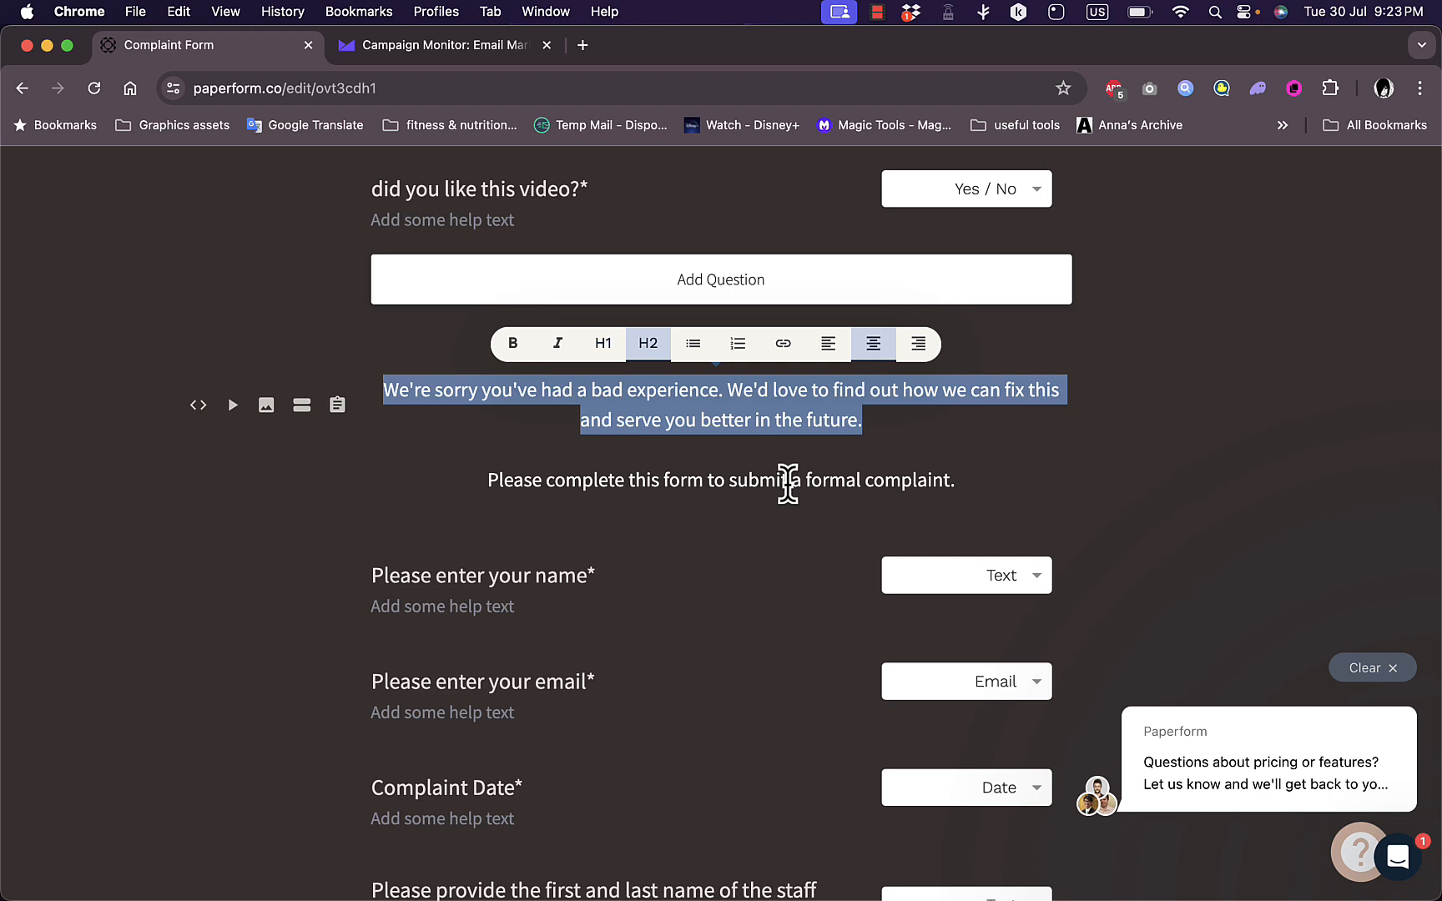
# - Shorten the "Please enter your name" question to "name" and the "Please enter your email" question to "email"
pyautogui.scroll(-3, 787, 484)
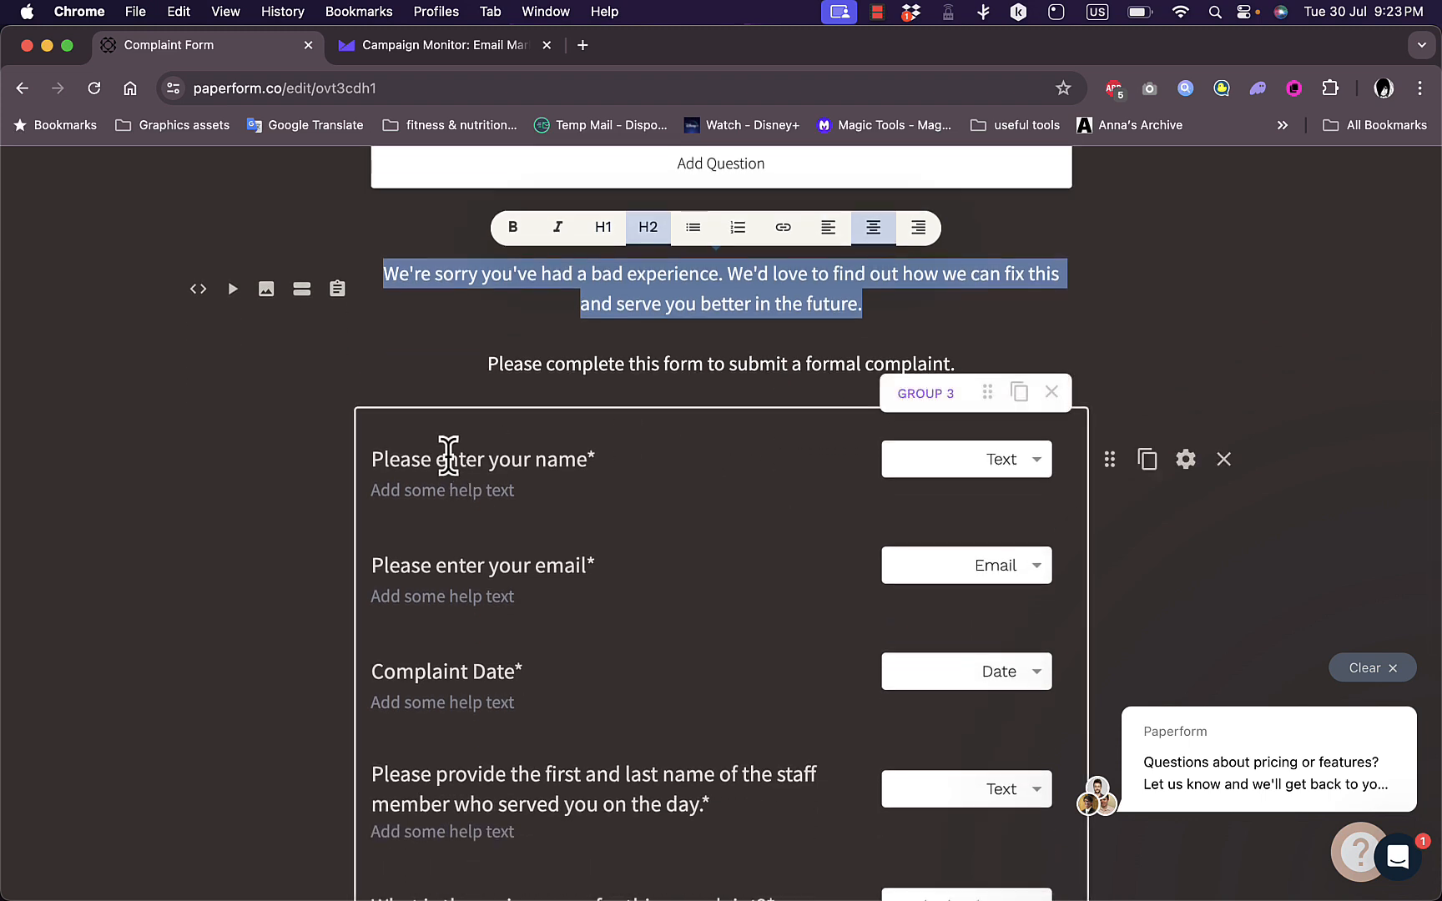
pyautogui.tripleClick(475, 459)
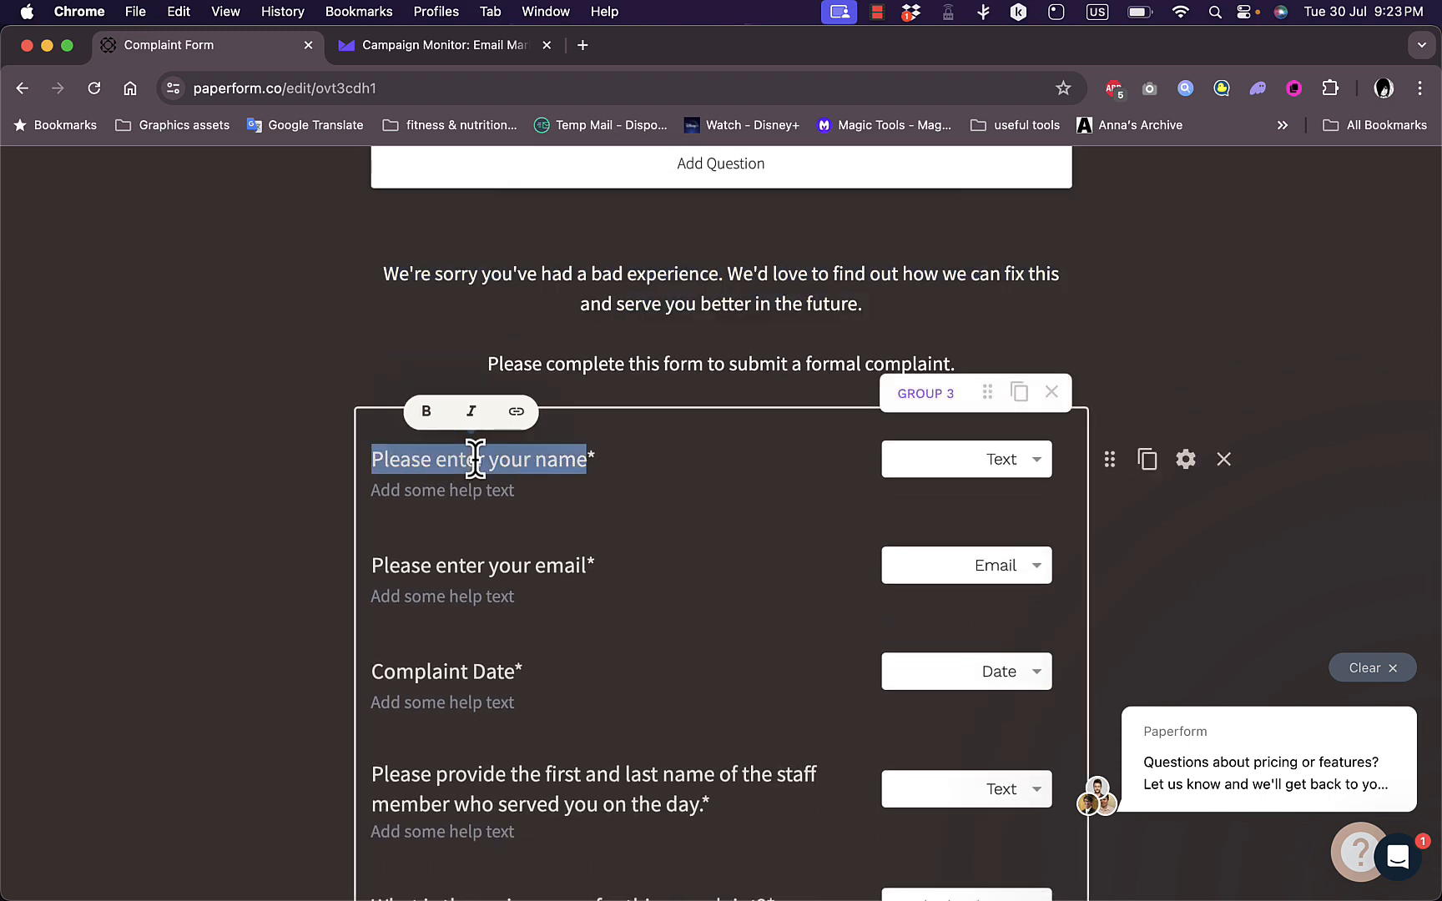
pyautogui.write('n')
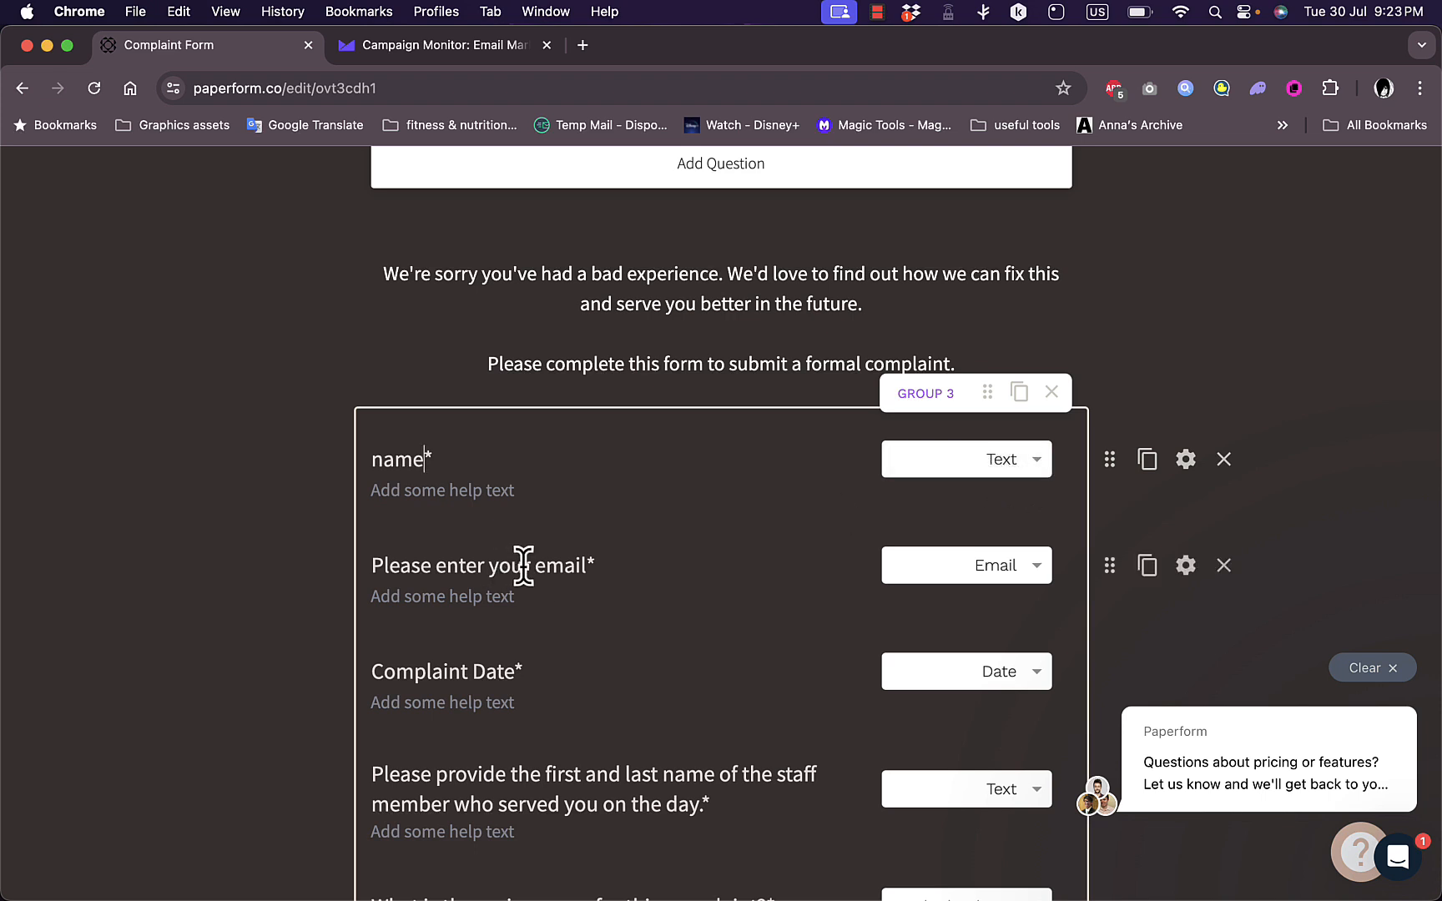
pyautogui.doubleClick(560, 566)
pyautogui.tripleClick(560, 565)
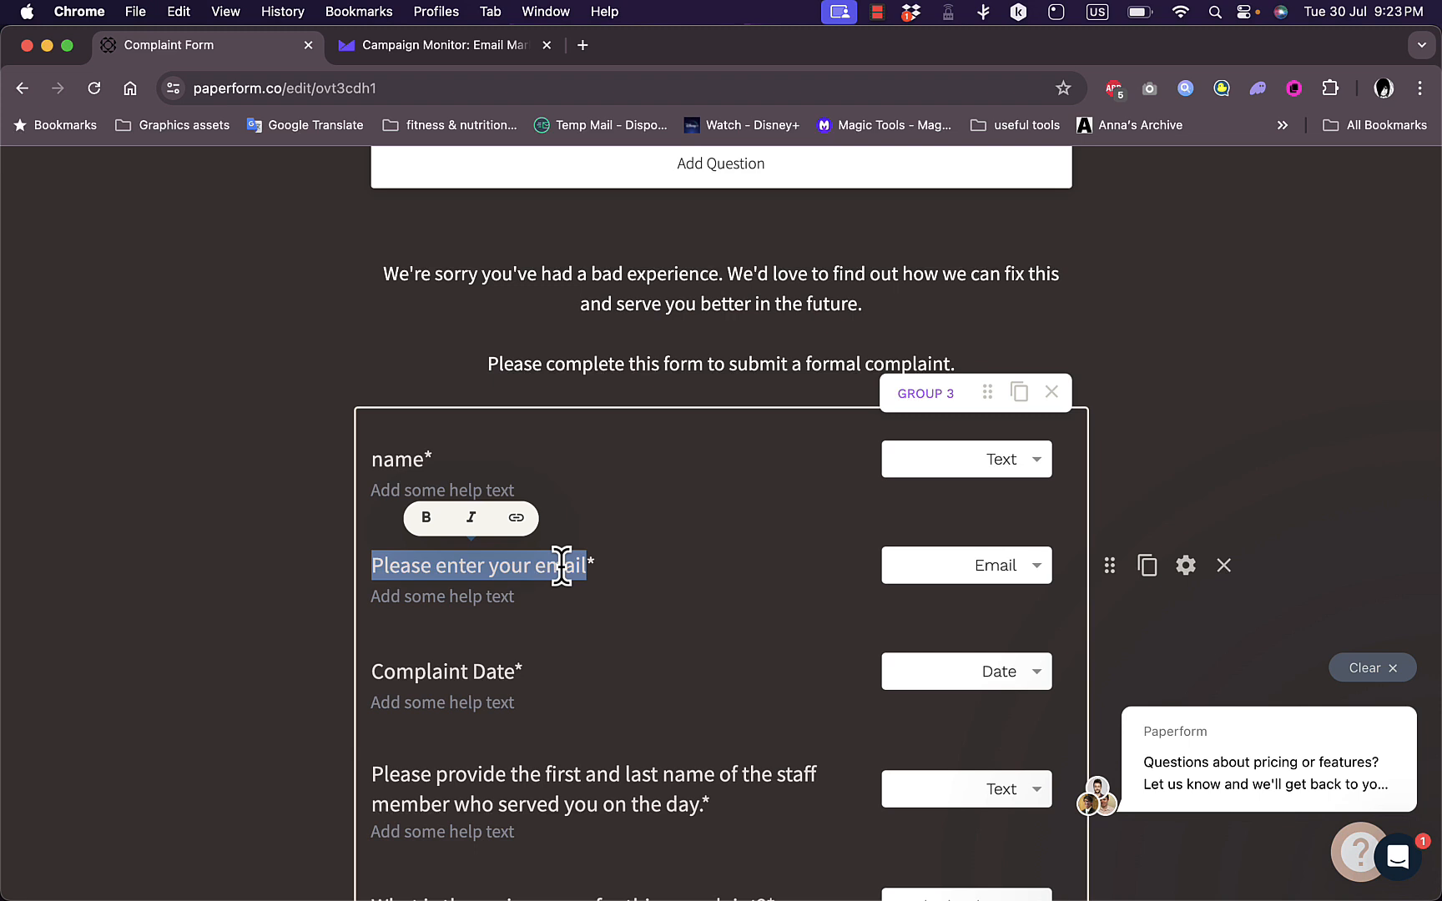
pyautogui.write('ema')
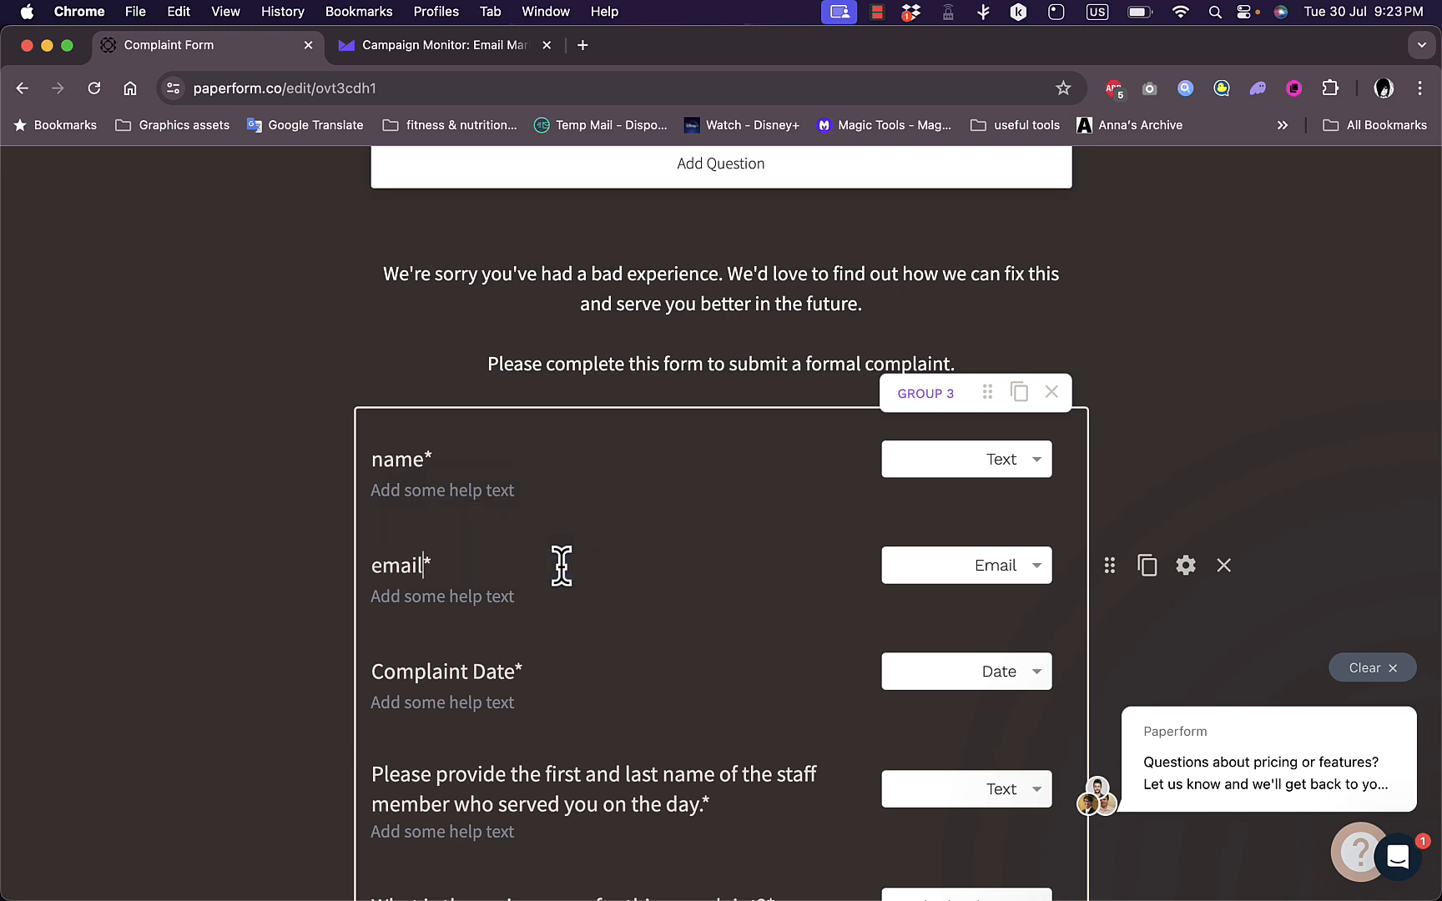
# - Review the answer types available for the email, Complaint Date and main complaint reason questions, keeping each current type
pyautogui.click(1031, 569)
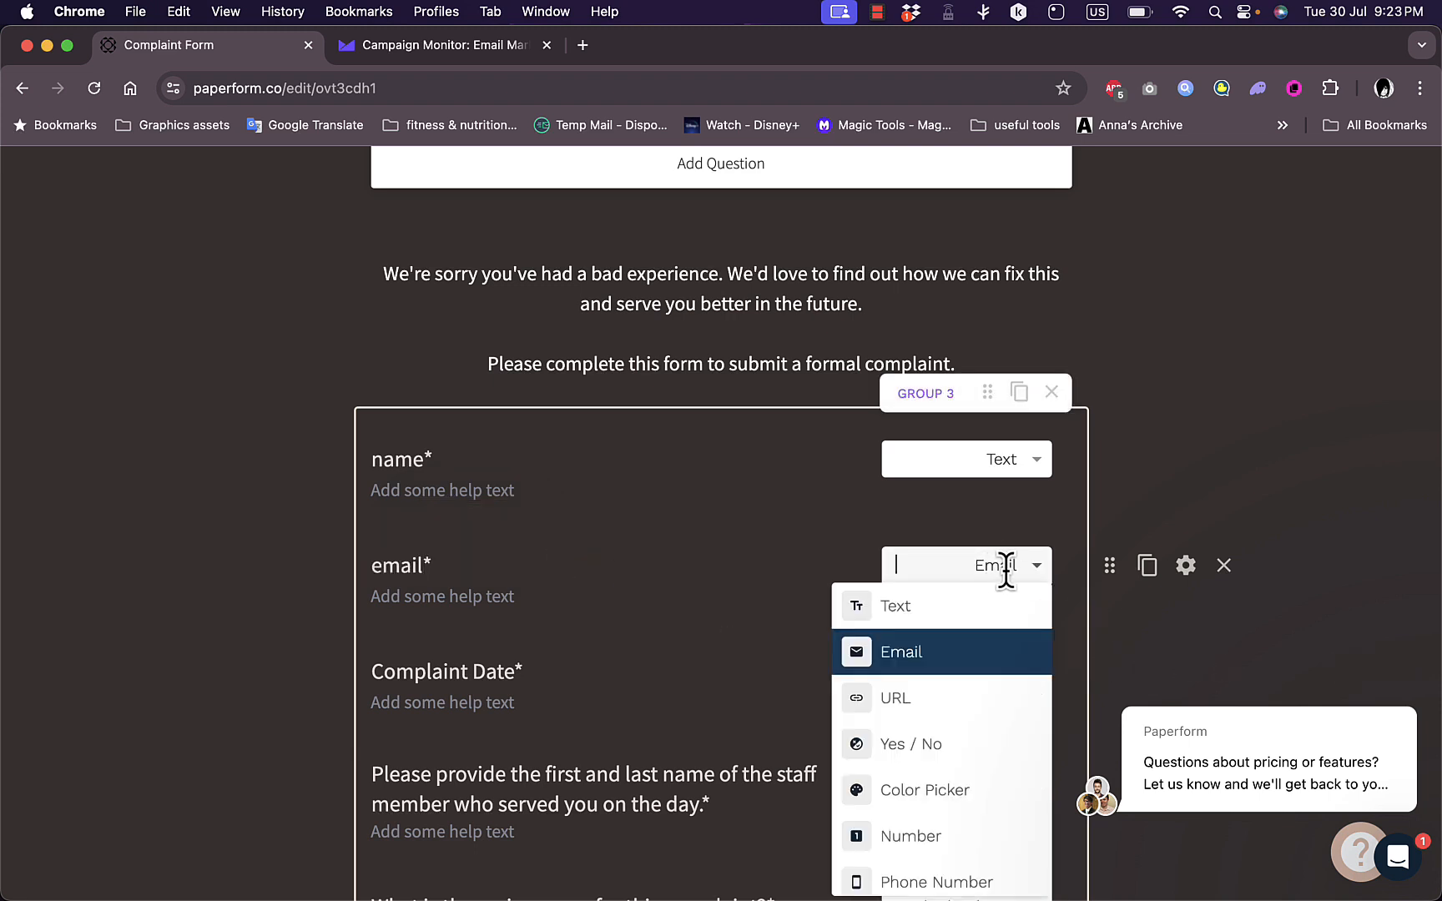
pyautogui.click(632, 682)
pyautogui.scroll(-3, 632, 683)
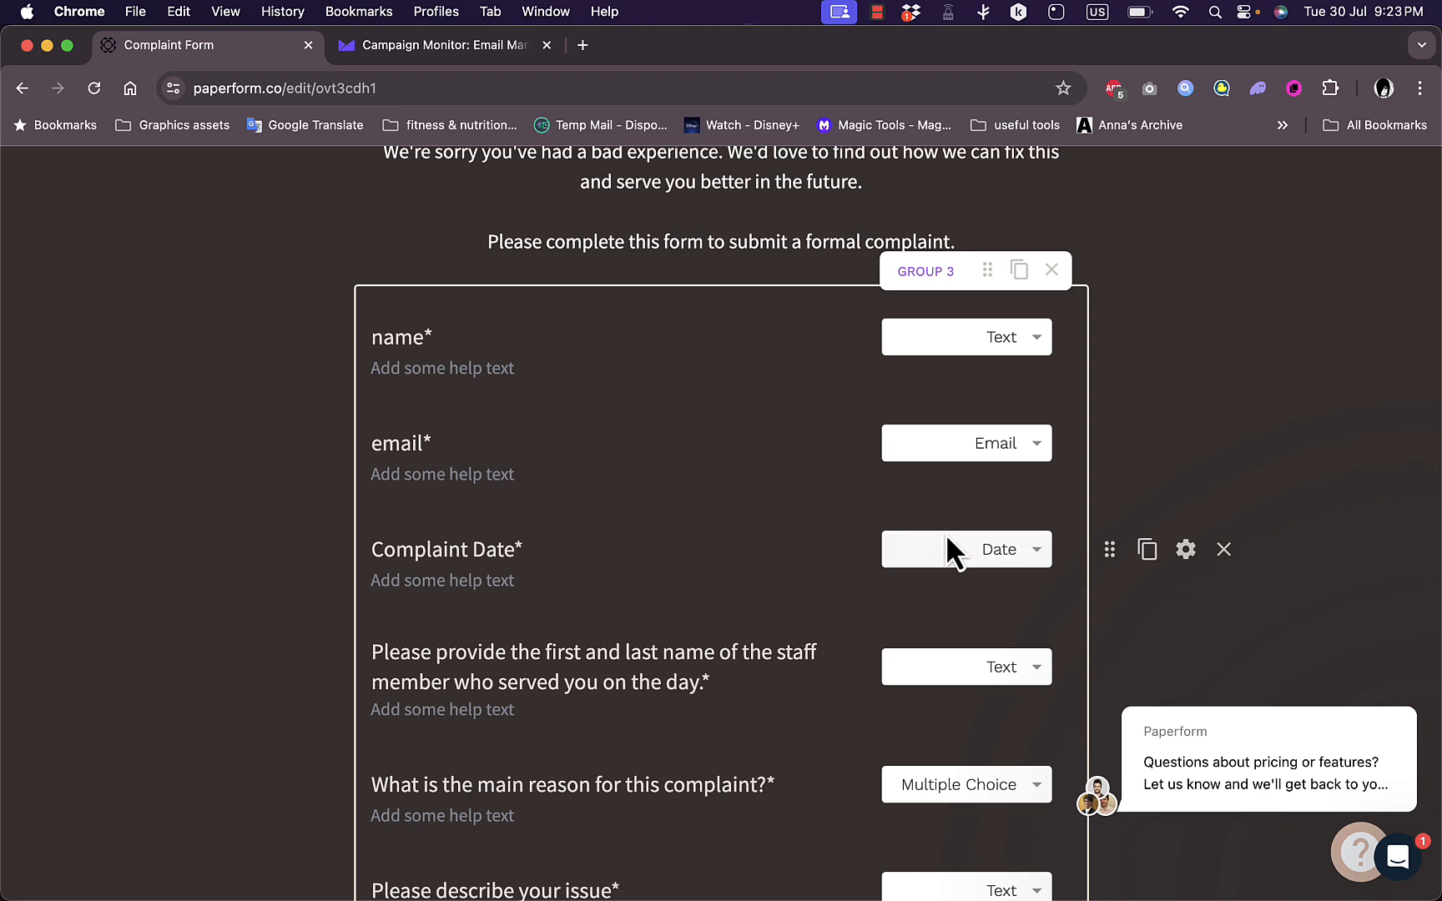
pyautogui.click(1036, 546)
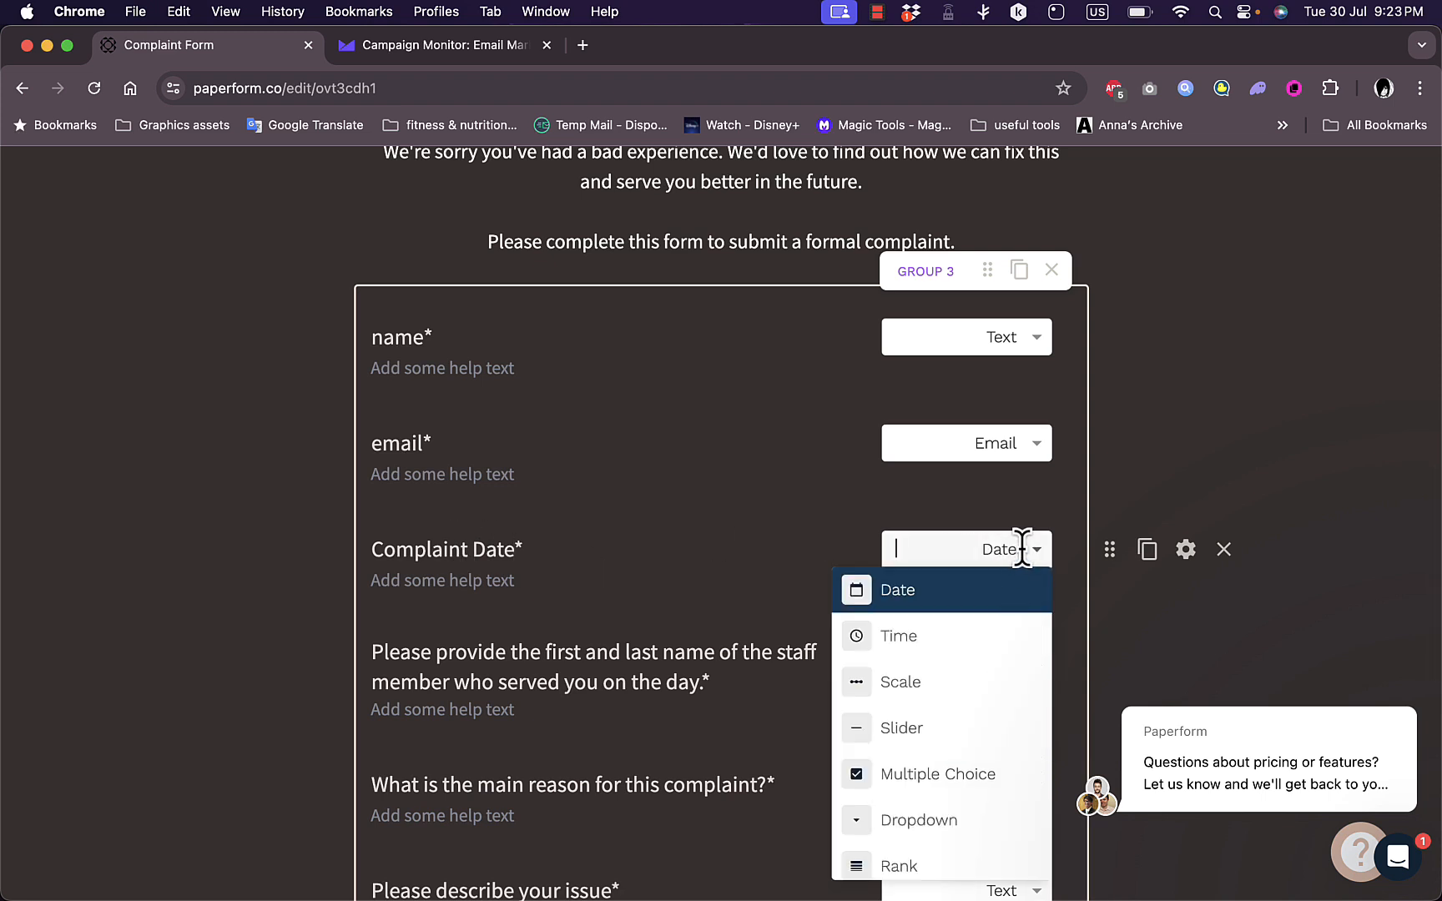
pyautogui.click(586, 636)
pyautogui.scroll(-3, 734, 692)
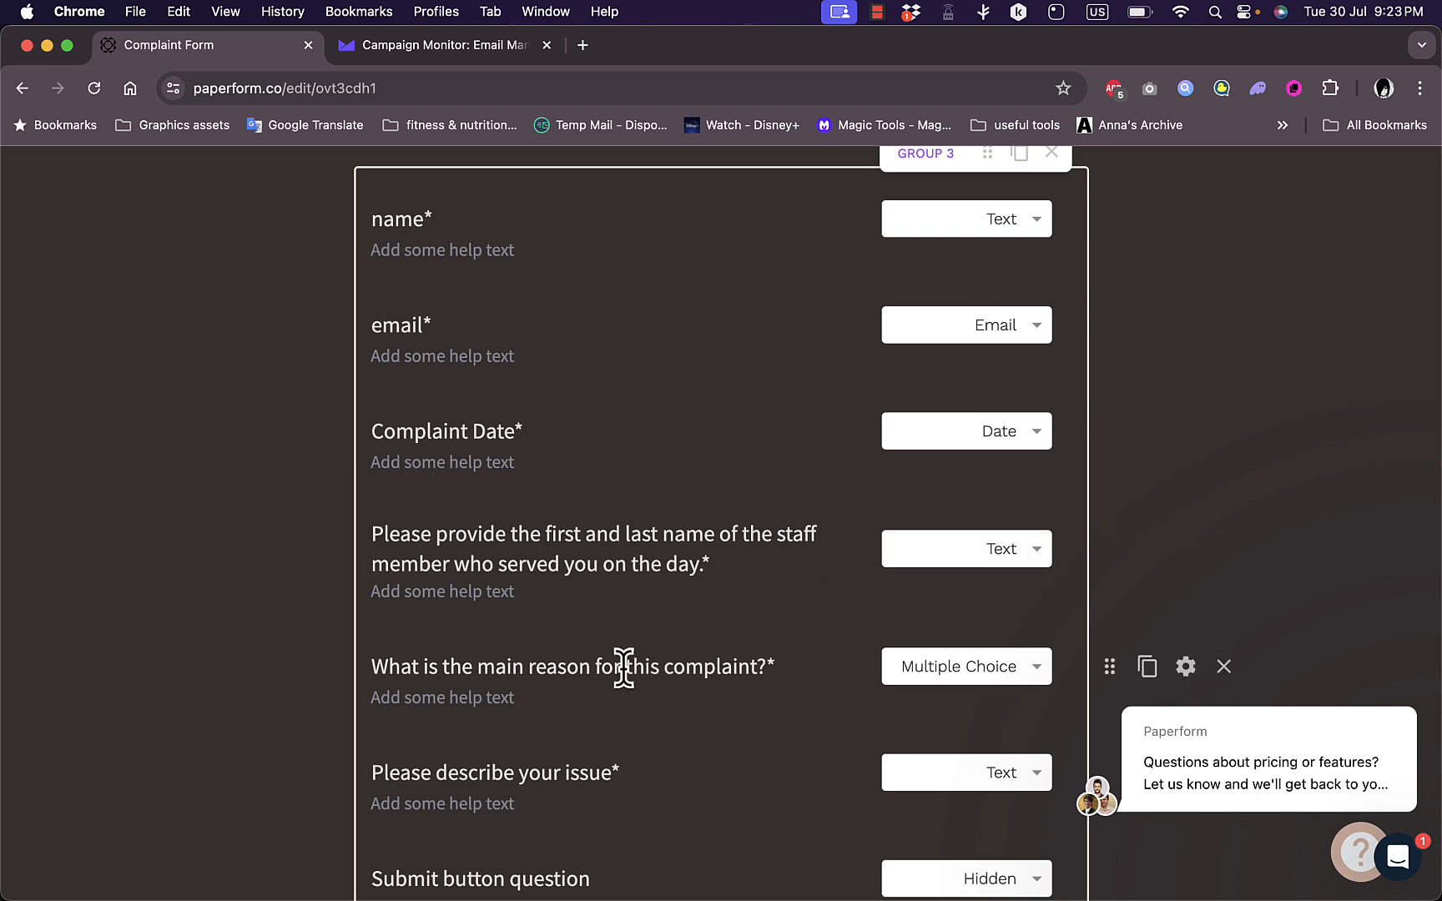
pyautogui.click(928, 676)
pyautogui.scroll(-2, 834, 609)
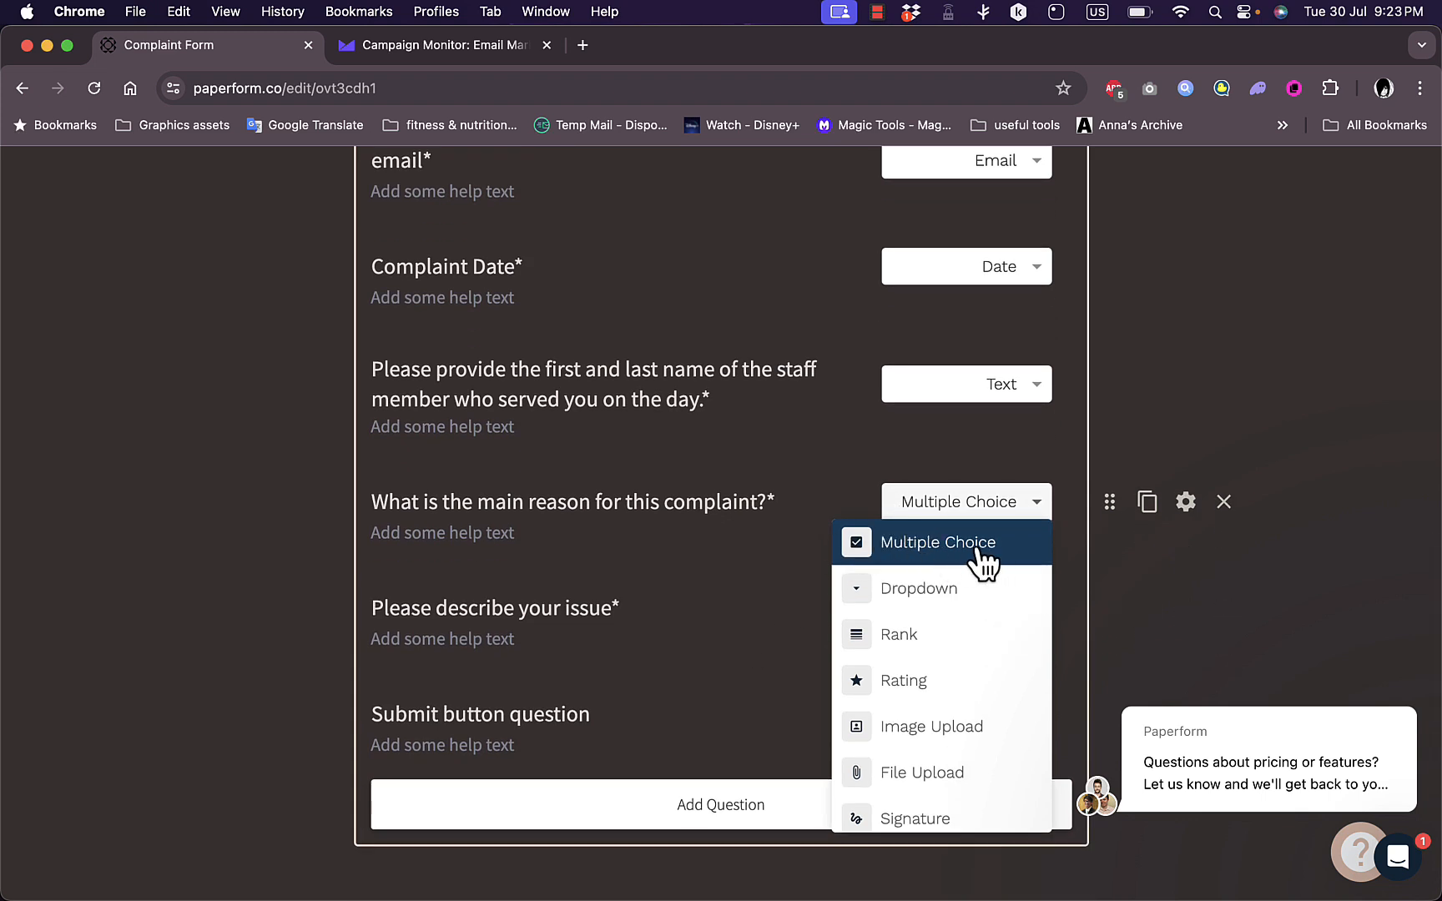
pyautogui.click(949, 552)
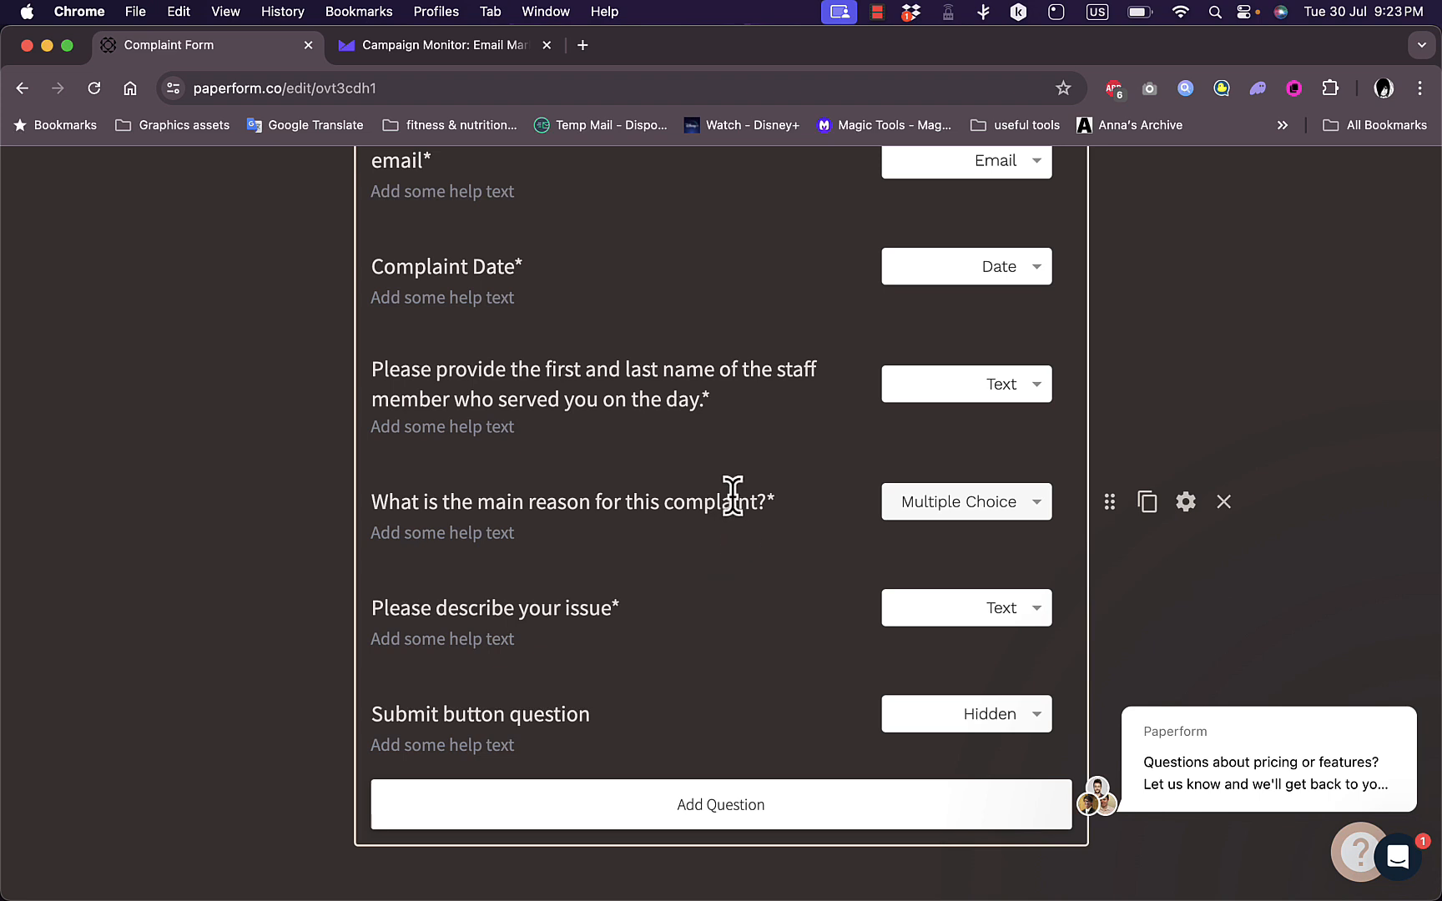
# - Configure the "What is the main reason for this complaint?" question to accept more than one answer, with a maximum of 2
pyautogui.click(1187, 502)
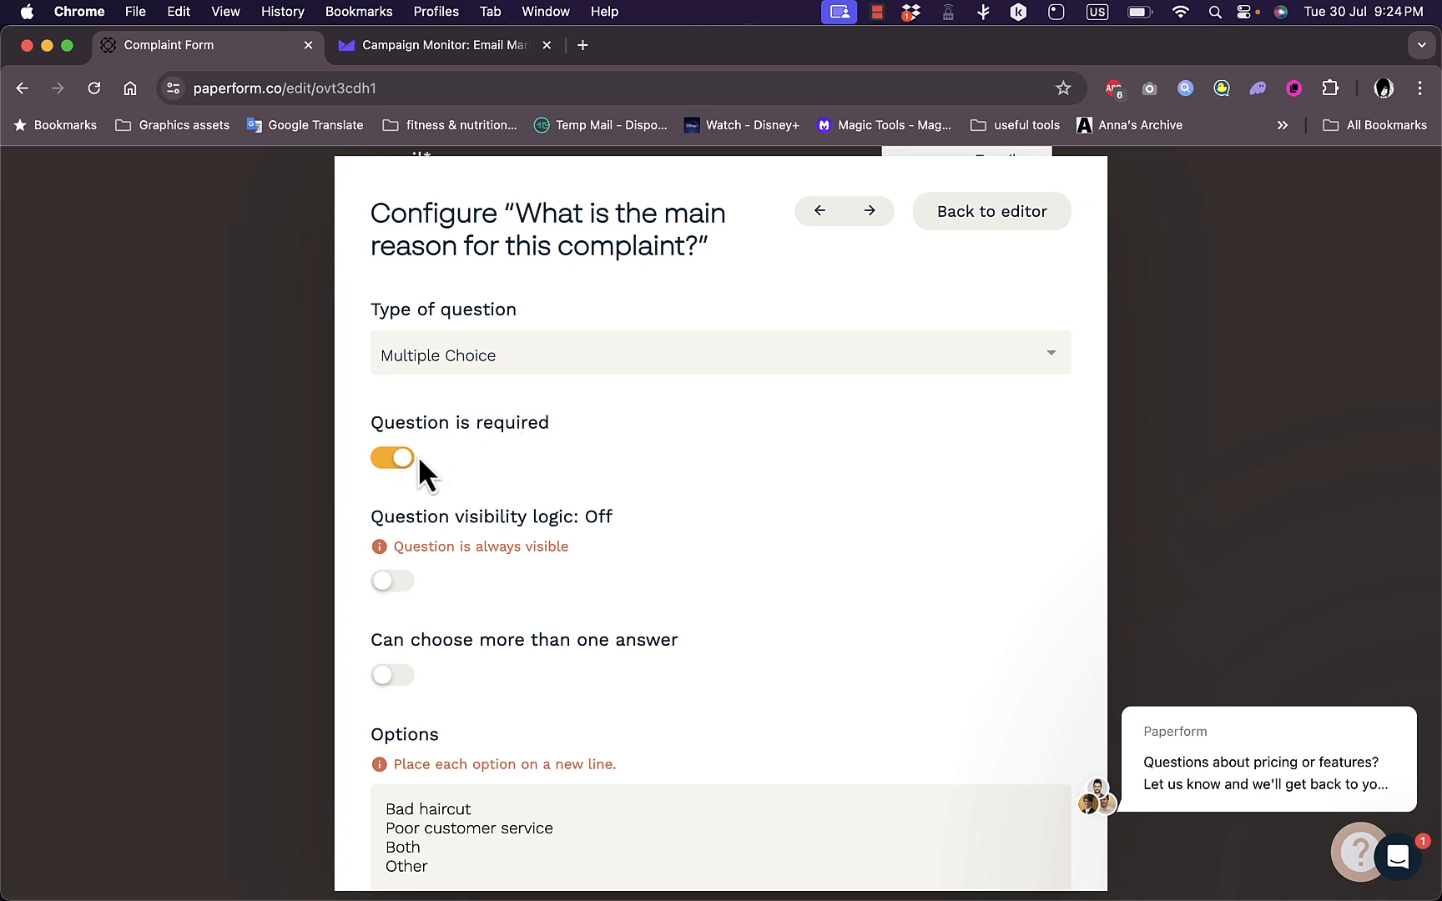
pyautogui.scroll(-5, 565, 477)
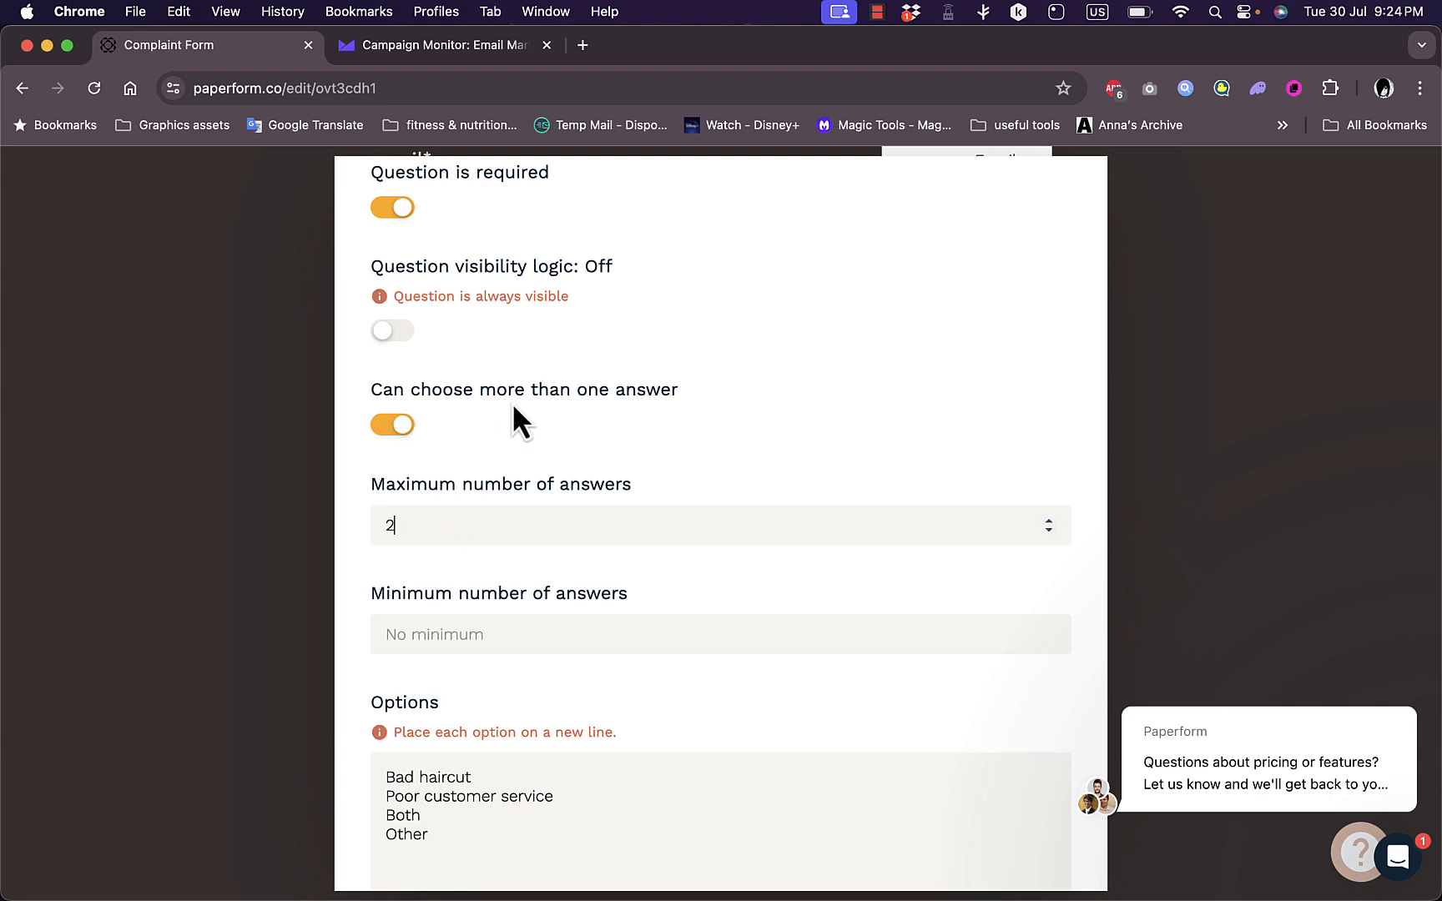
pyautogui.scroll(3, 513, 413)
pyautogui.scroll(-8, 551, 442)
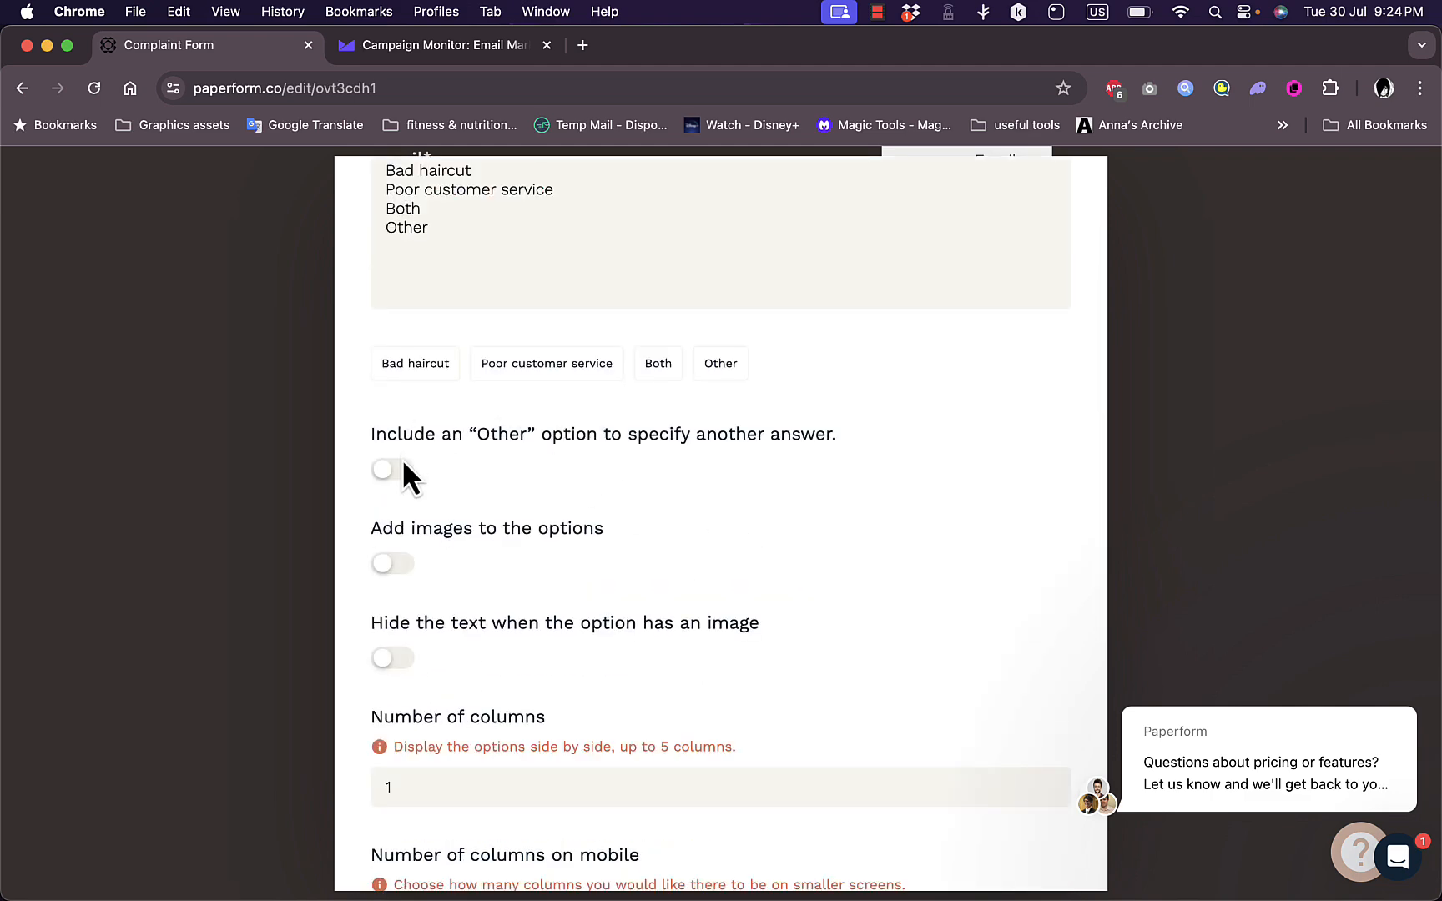
pyautogui.scroll(-10, 746, 536)
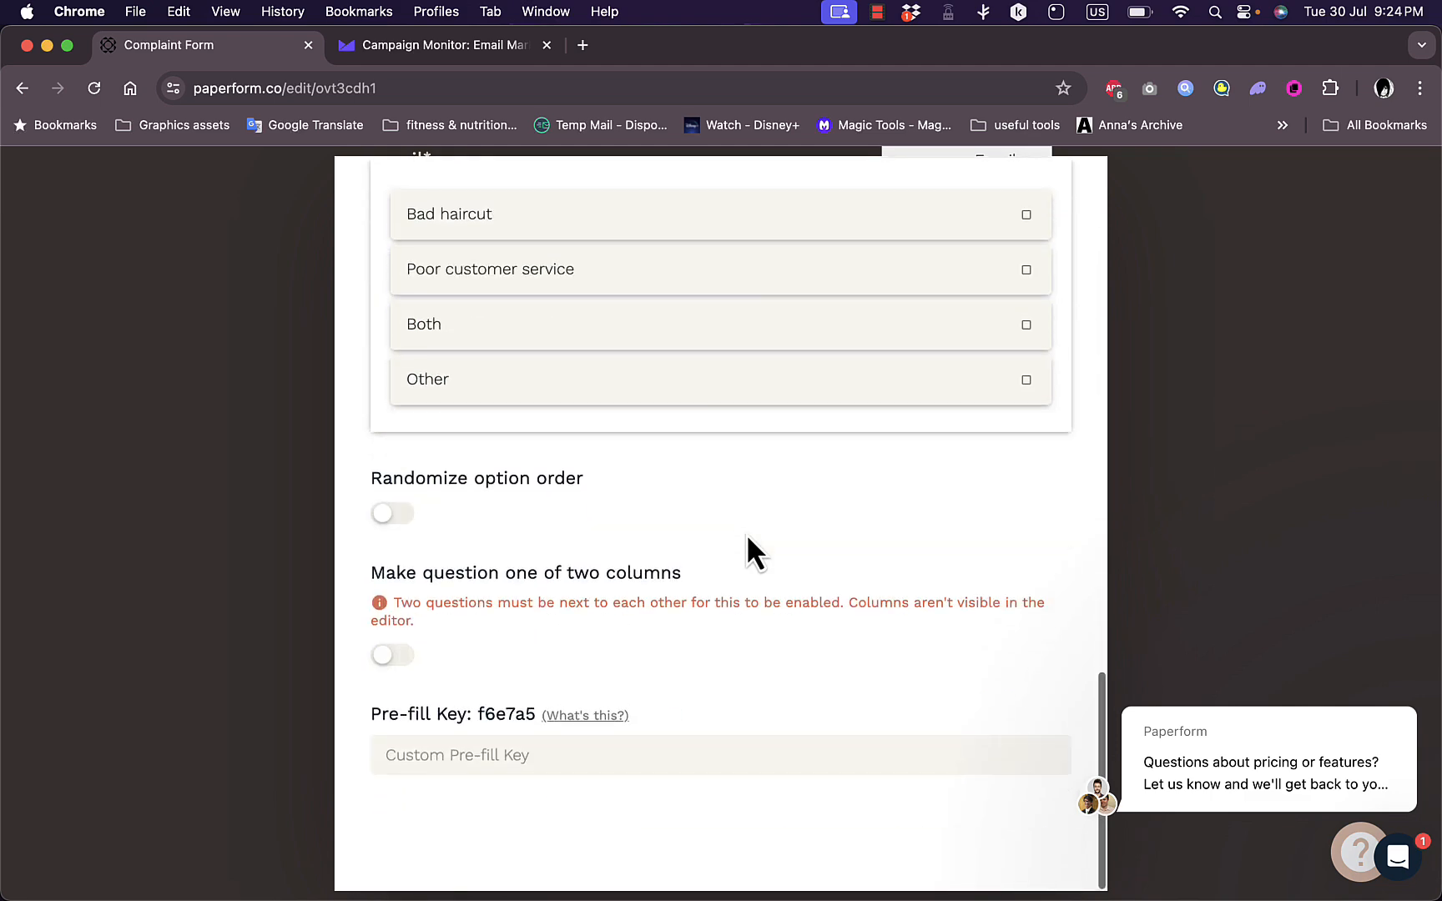
pyautogui.click(1177, 435)
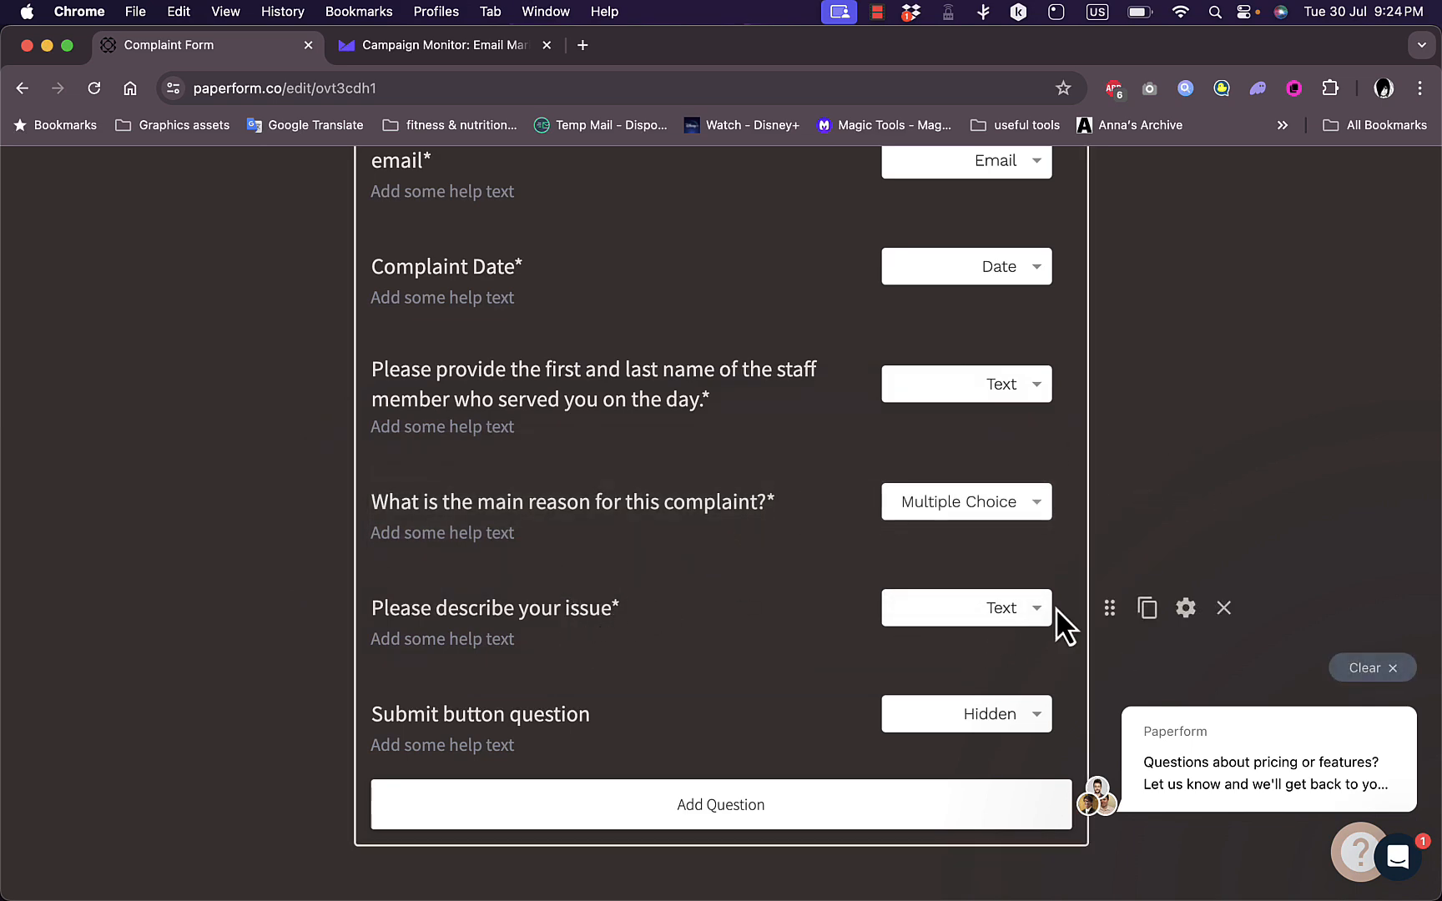
# - Look over the whole form from header image to last question, and the available Configure sections
pyautogui.scroll(10, 805, 622)
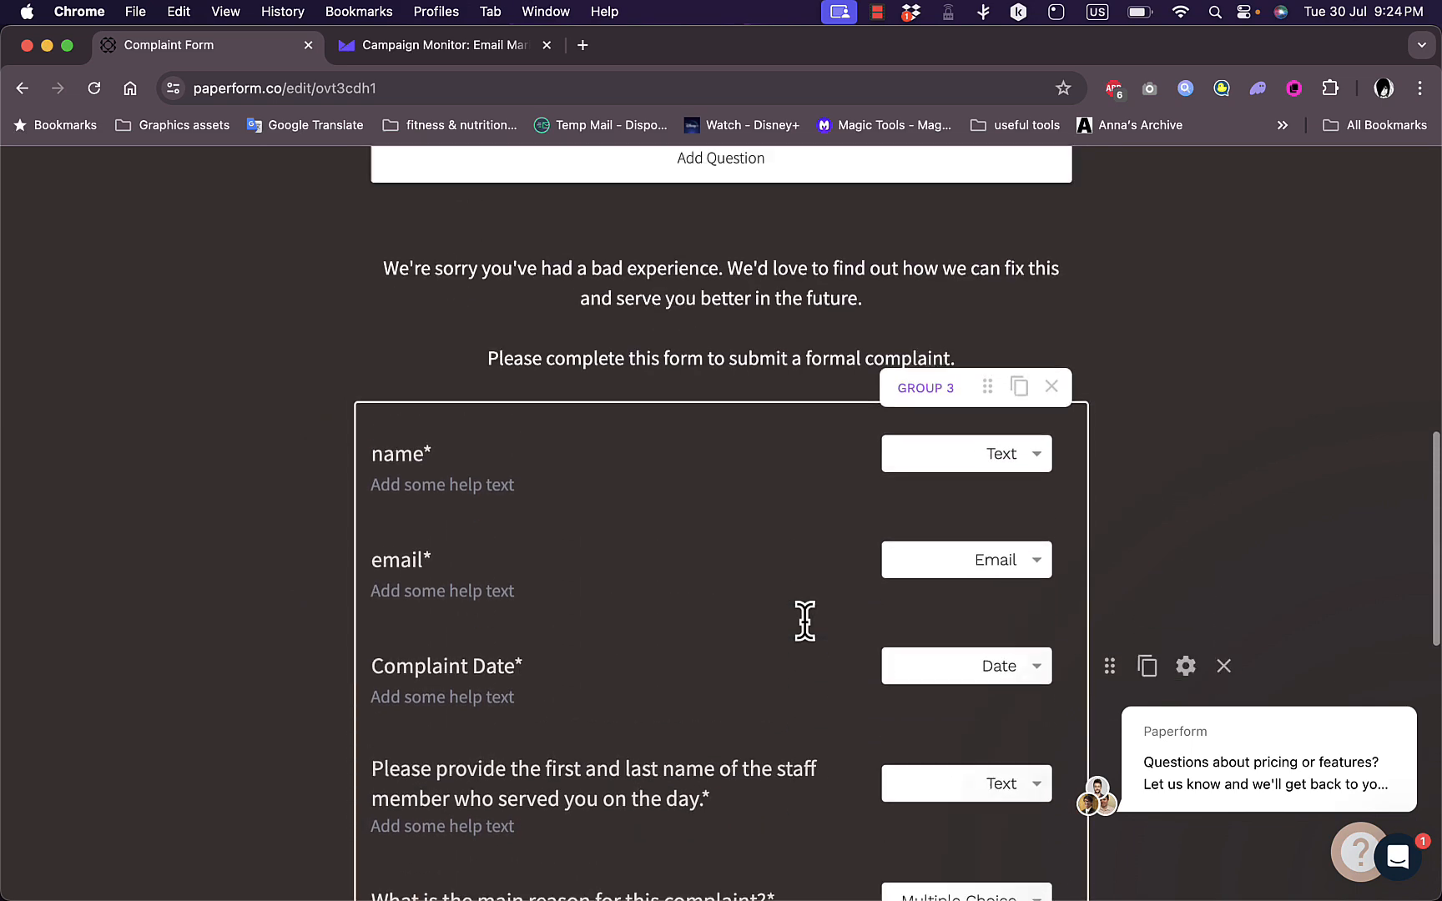
pyautogui.scroll(-10, 767, 525)
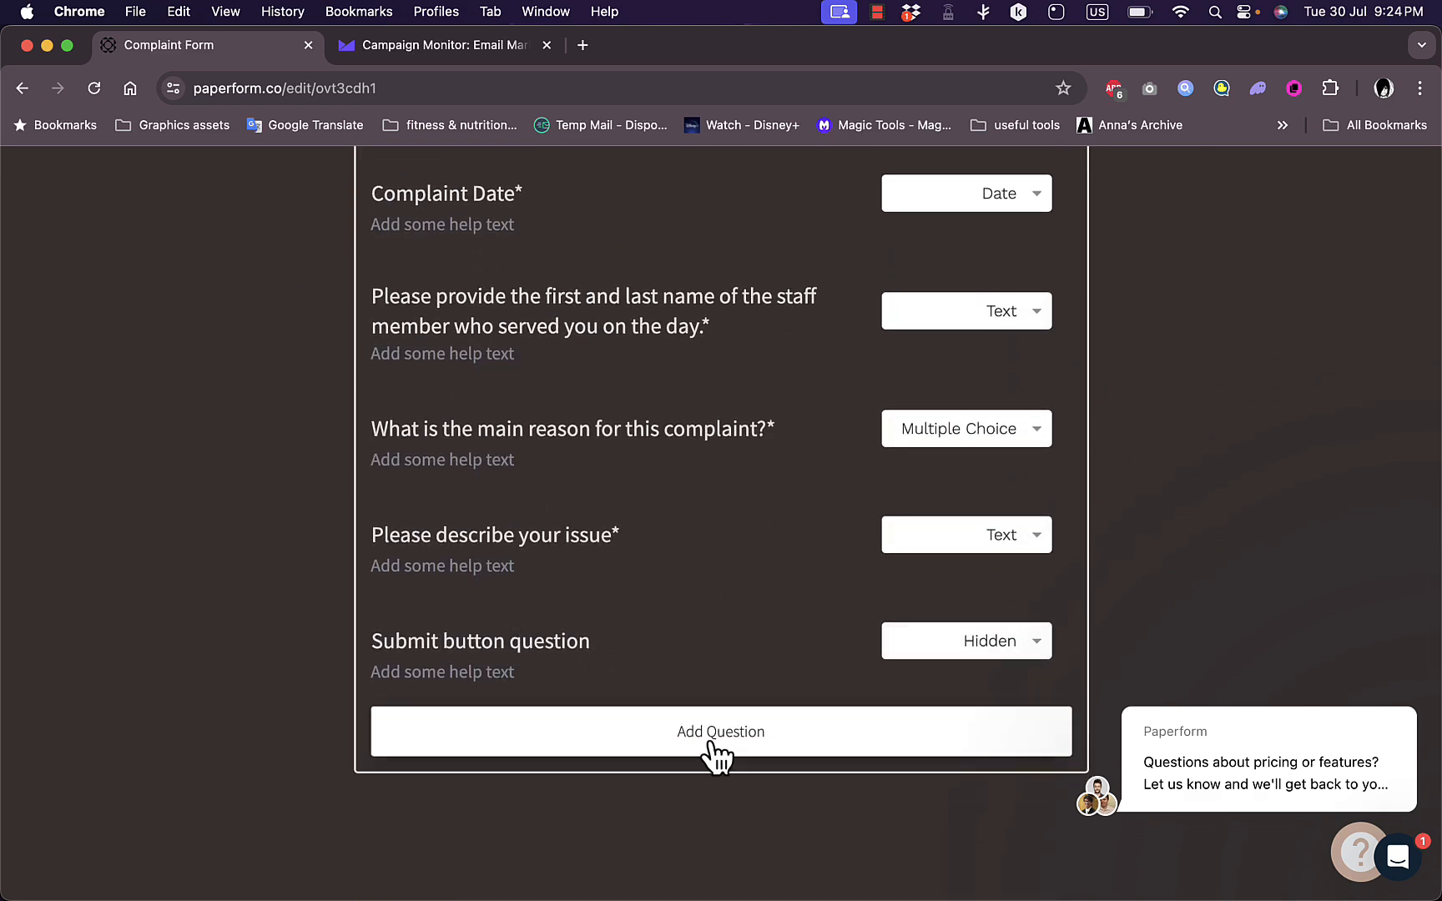
pyautogui.scroll(-5, 710, 751)
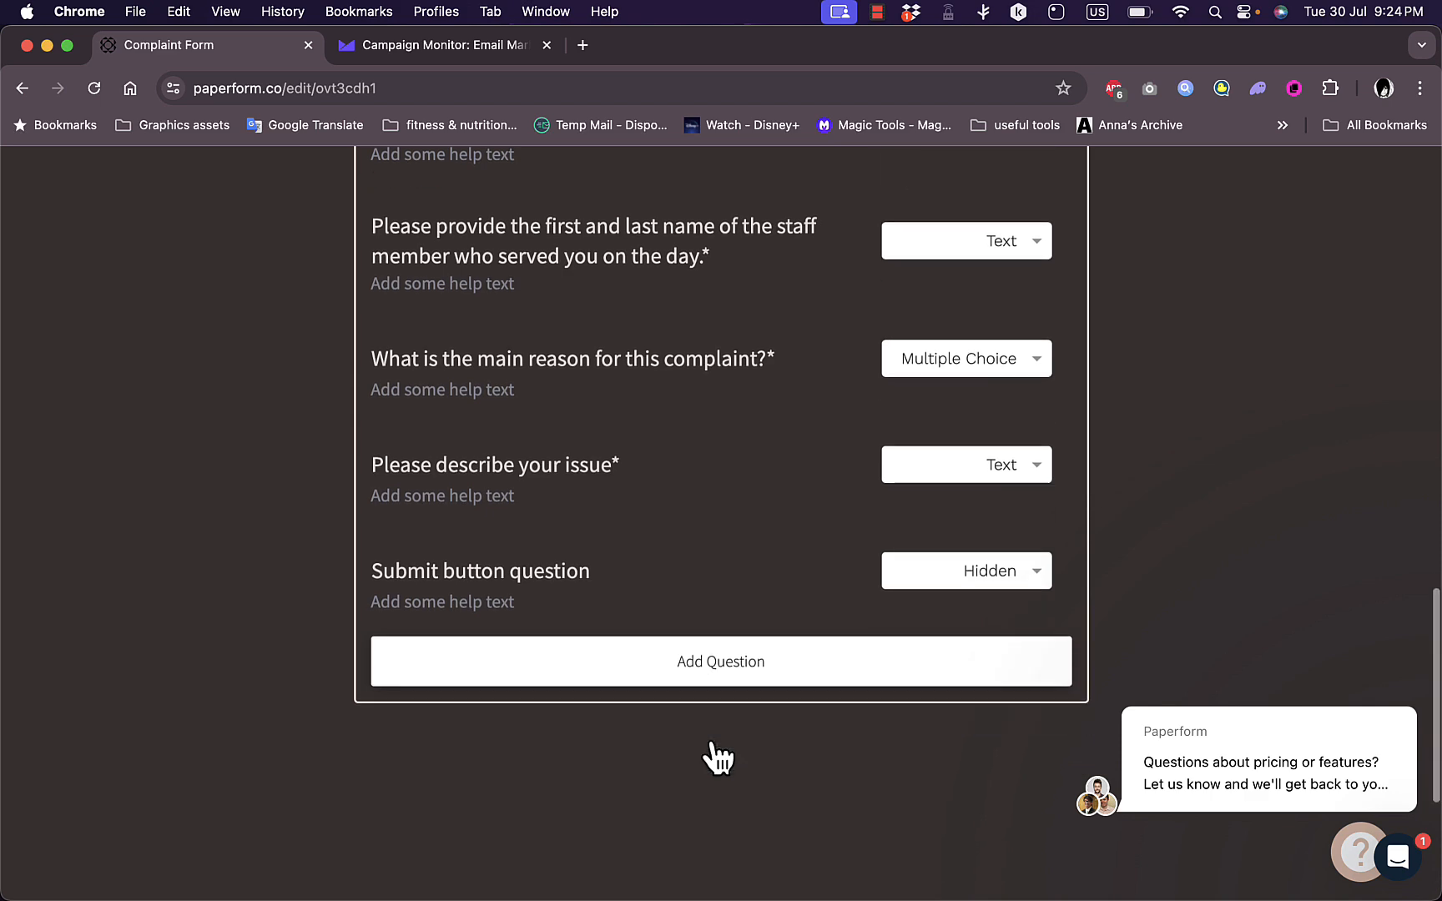
pyautogui.scroll(20, 709, 742)
pyautogui.scroll(-1, 709, 742)
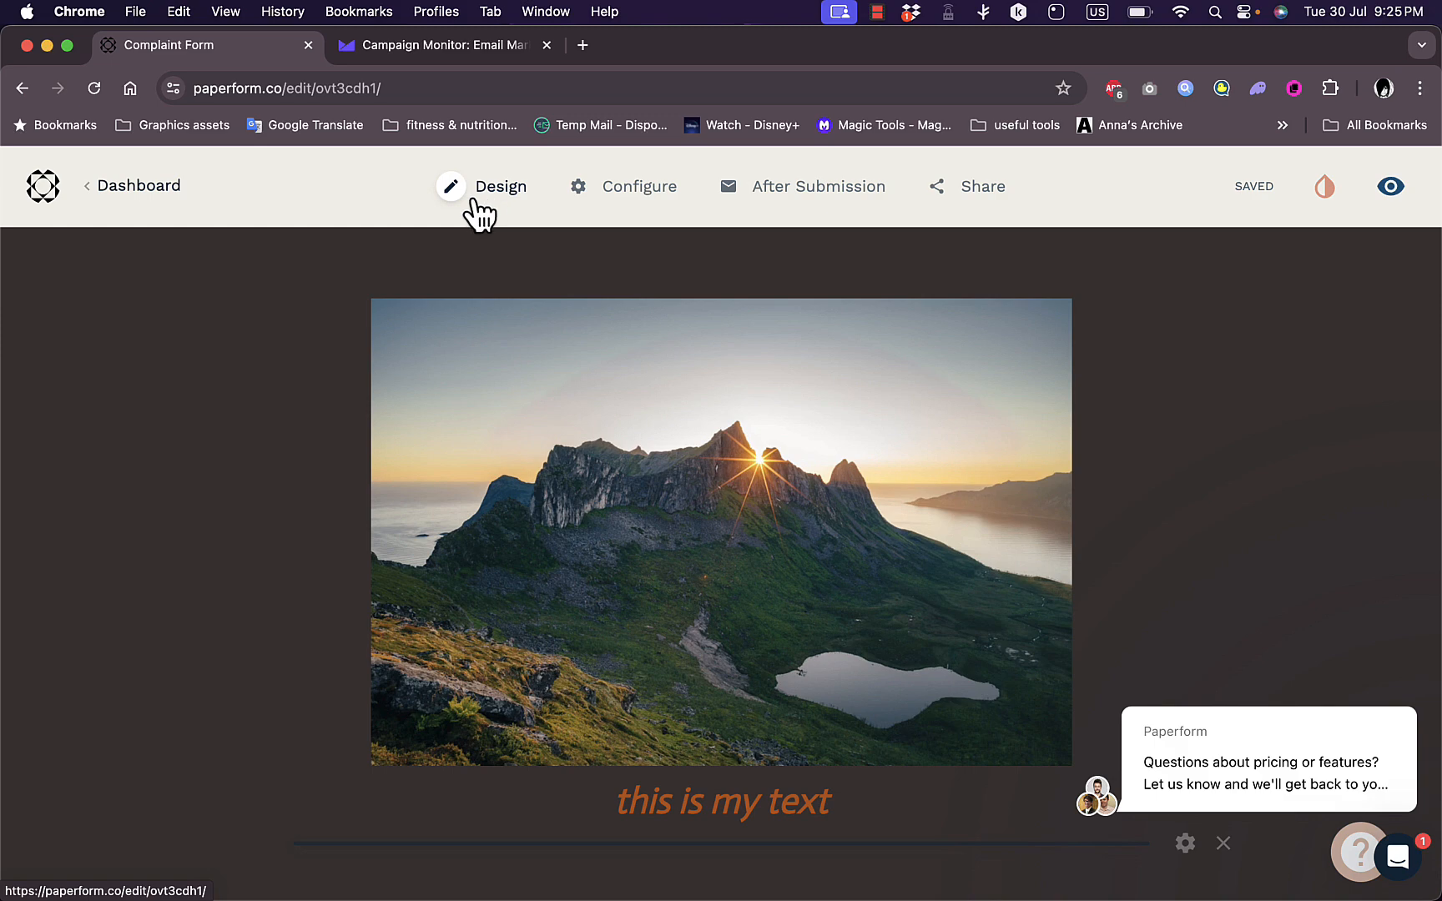
pyautogui.scroll(-10, 322, 521)
pyautogui.scroll(15, 318, 512)
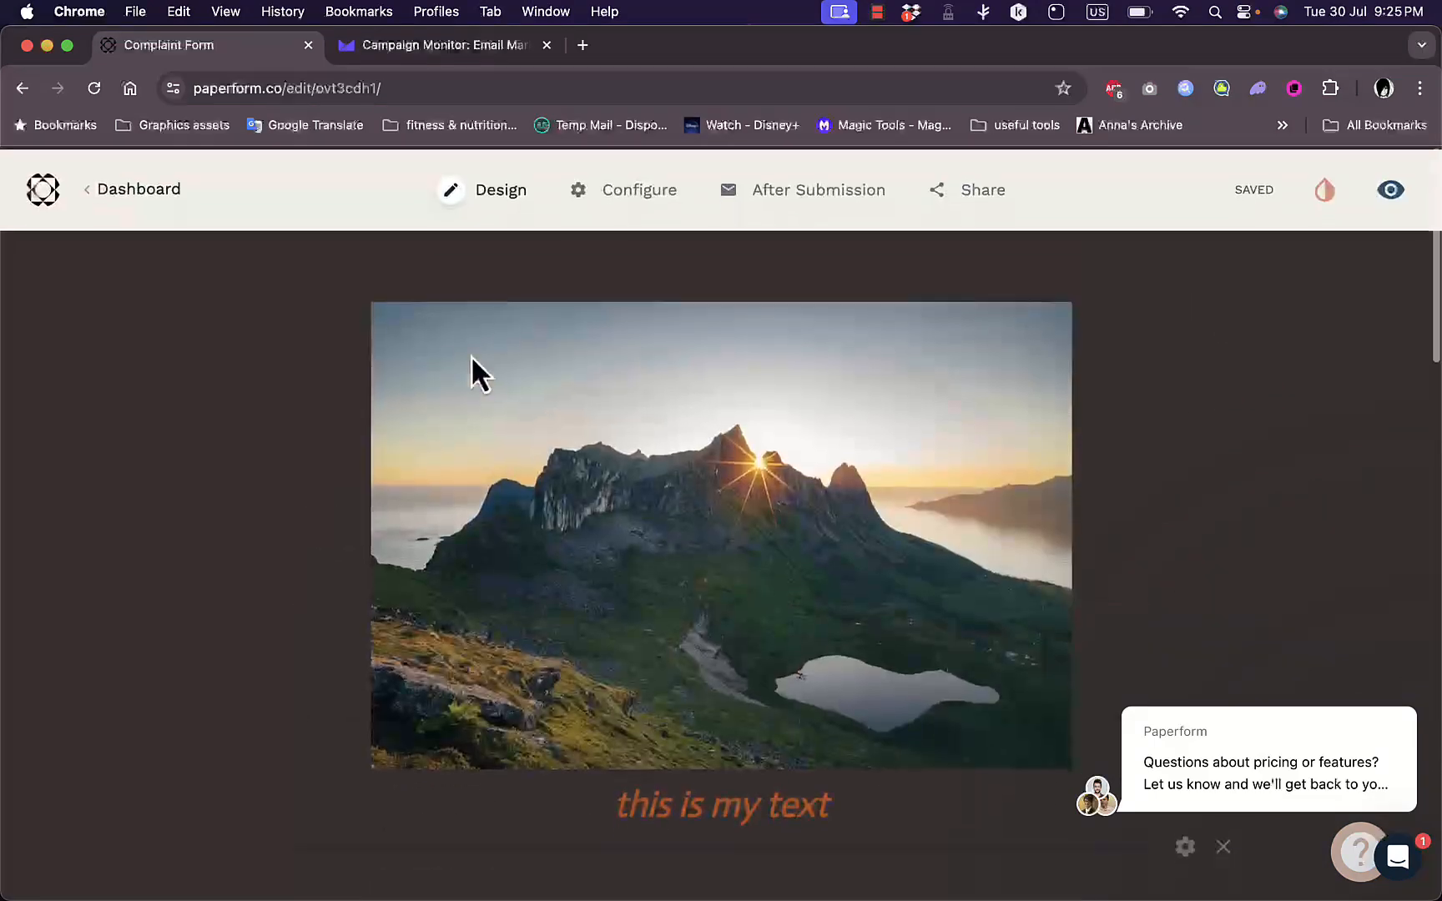
pyautogui.moveTo(628, 190)
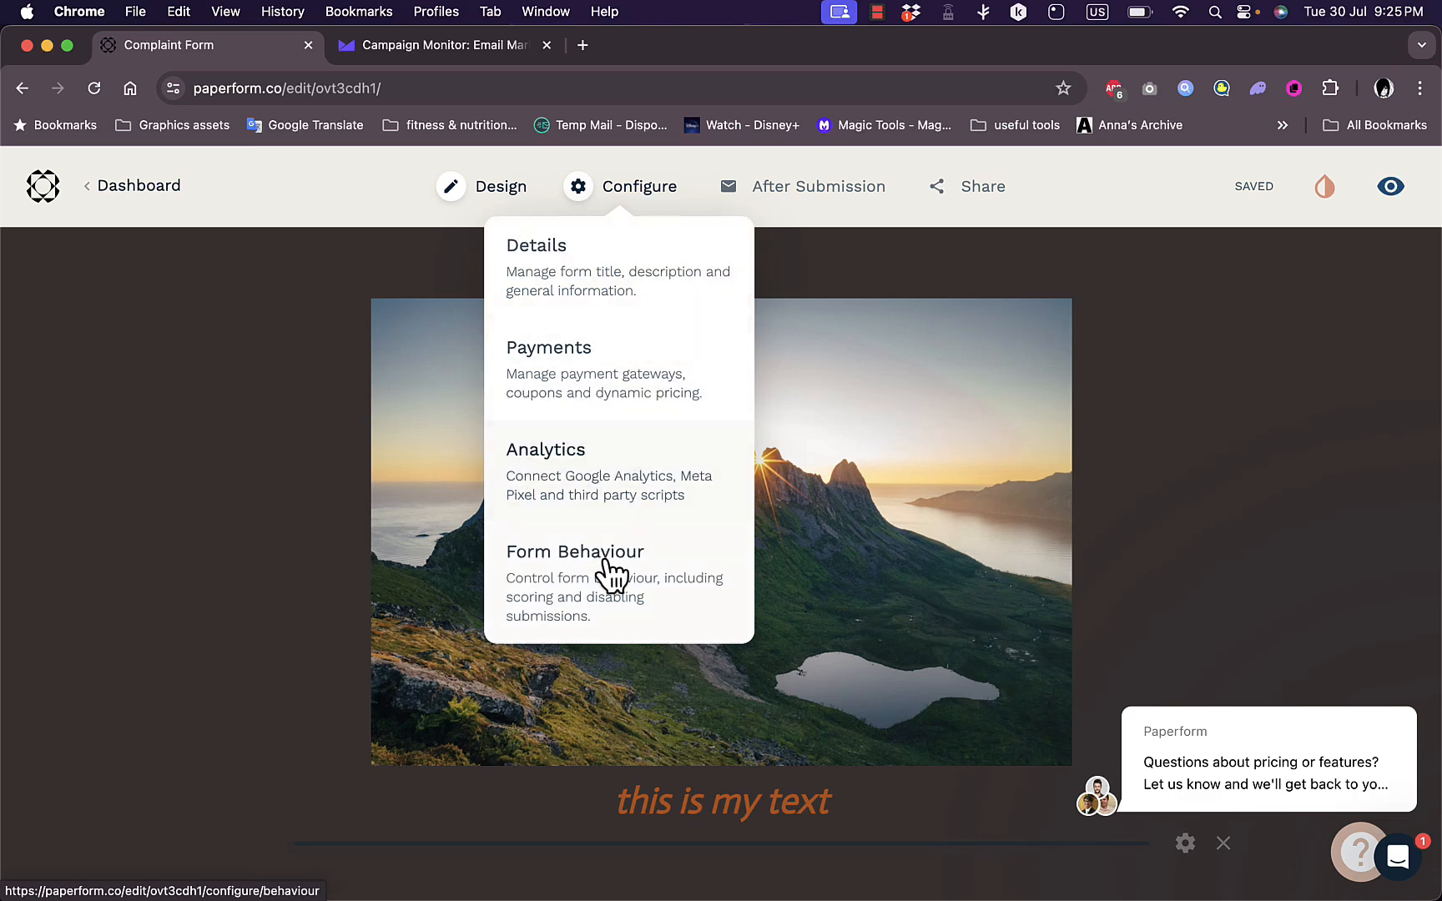
# - Set the form's custom URL to "test-form233423" in the Configure details
pyautogui.moveTo(779, 193)
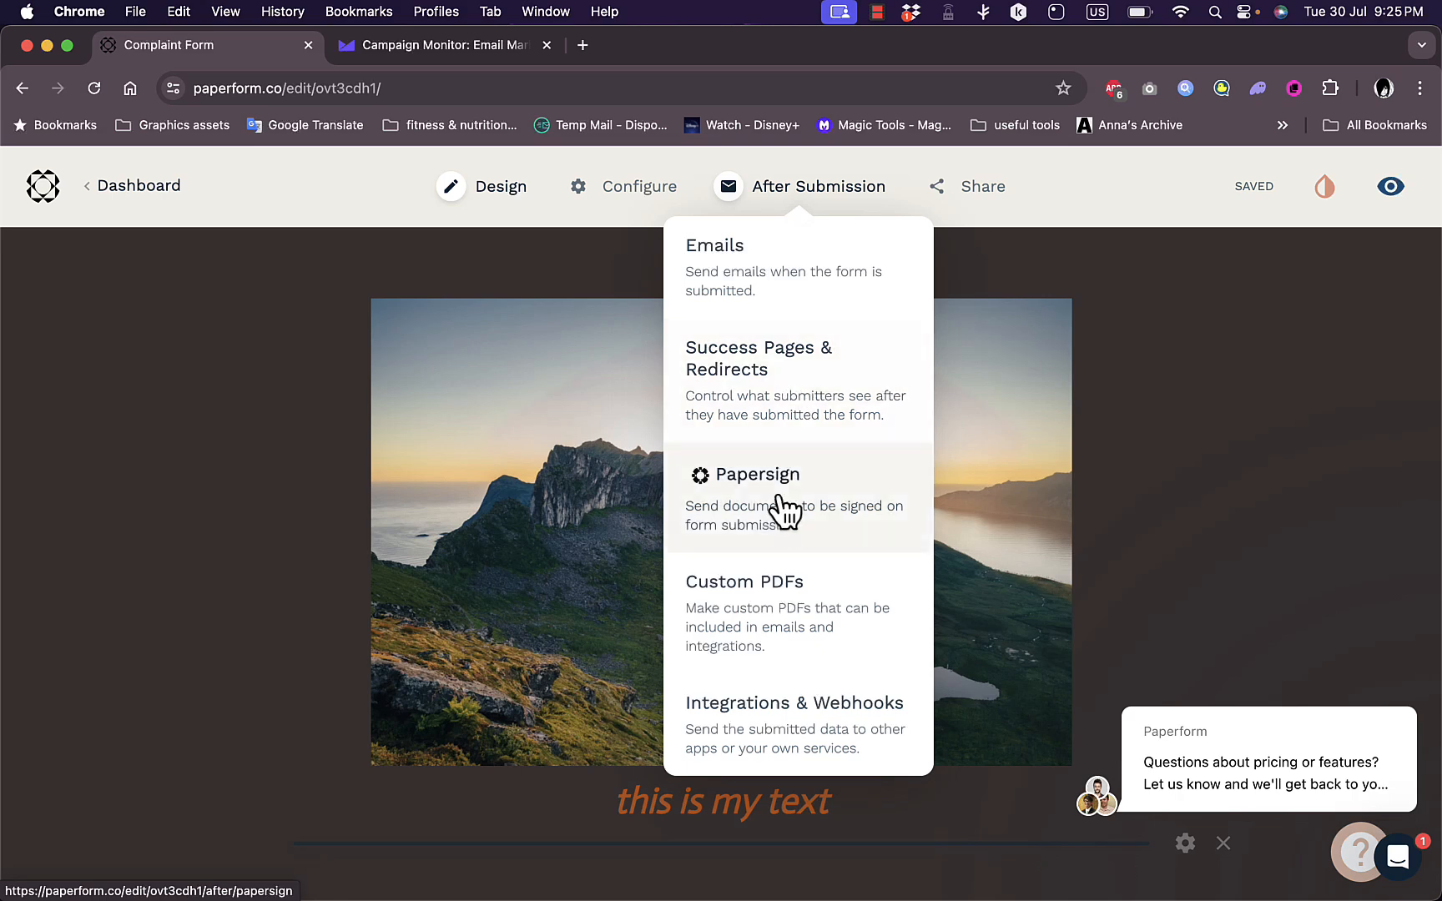
pyautogui.moveTo(976, 199)
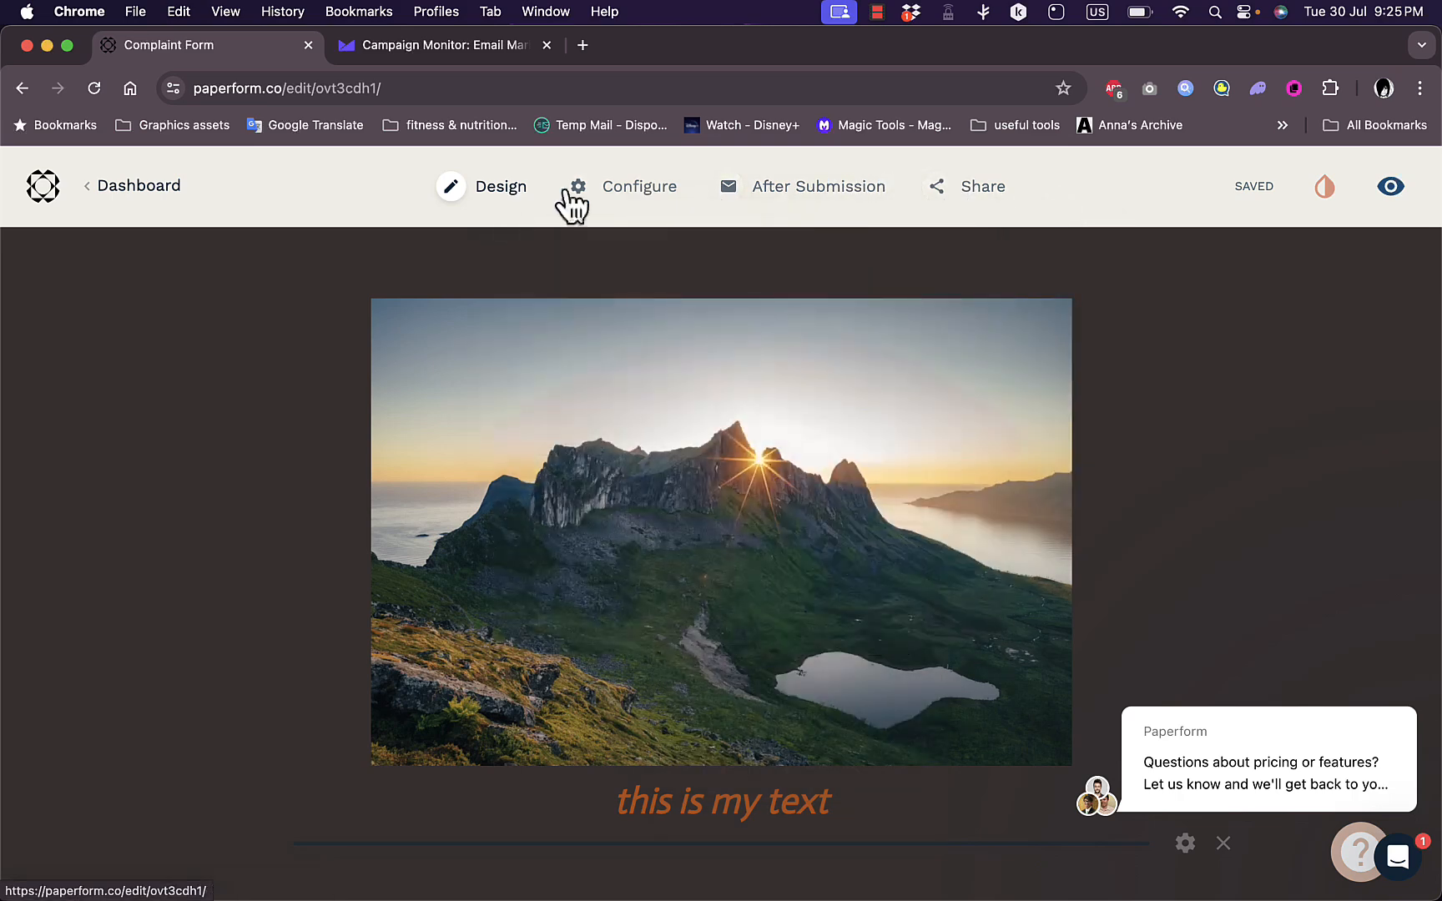
pyautogui.click(641, 194)
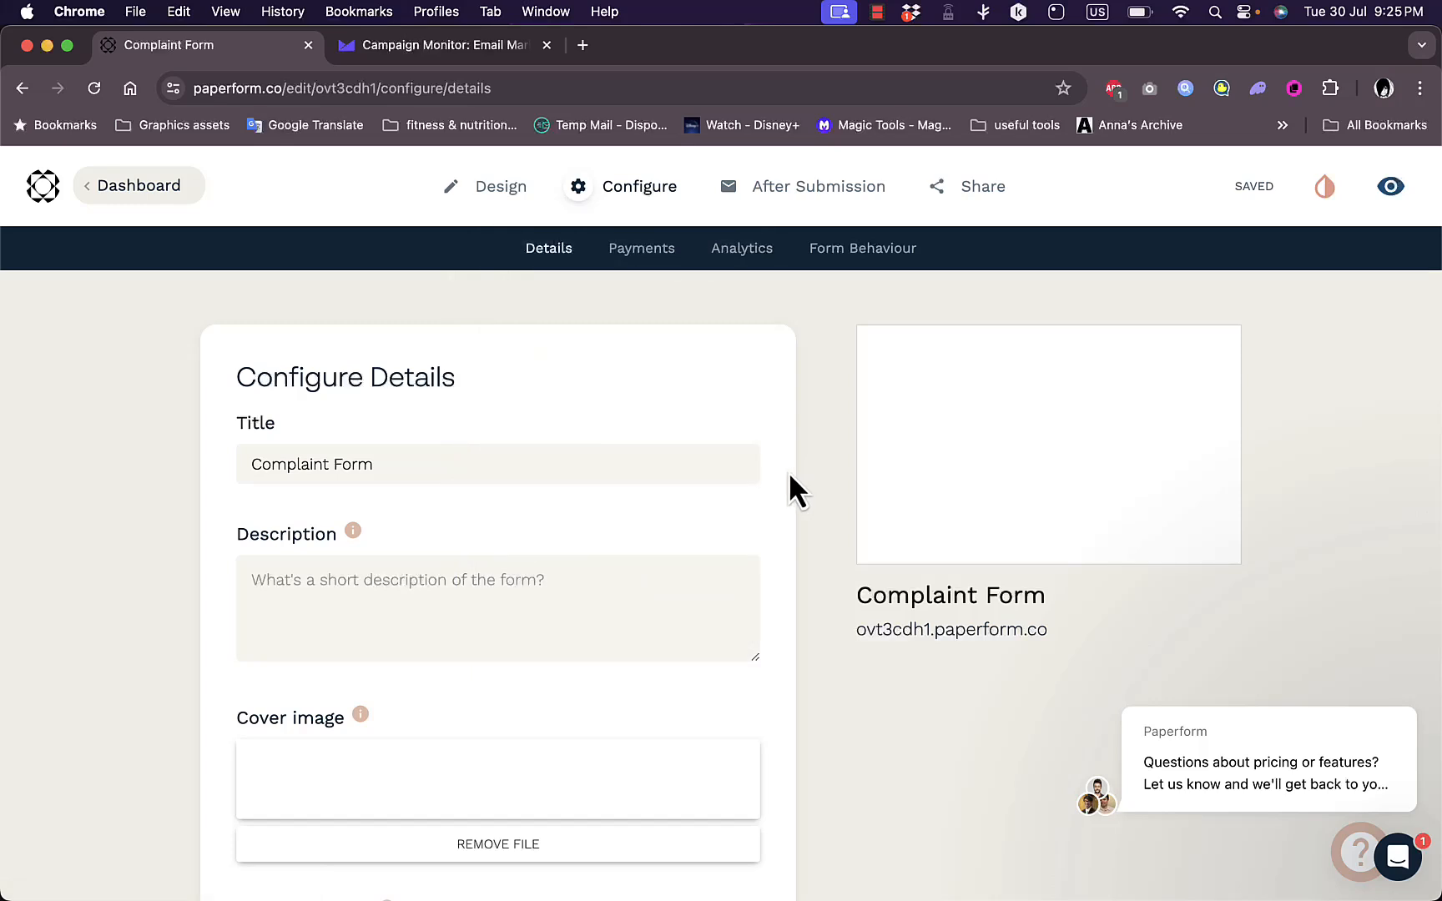
pyautogui.scroll(-3, 570, 605)
pyautogui.scroll(-3, 570, 606)
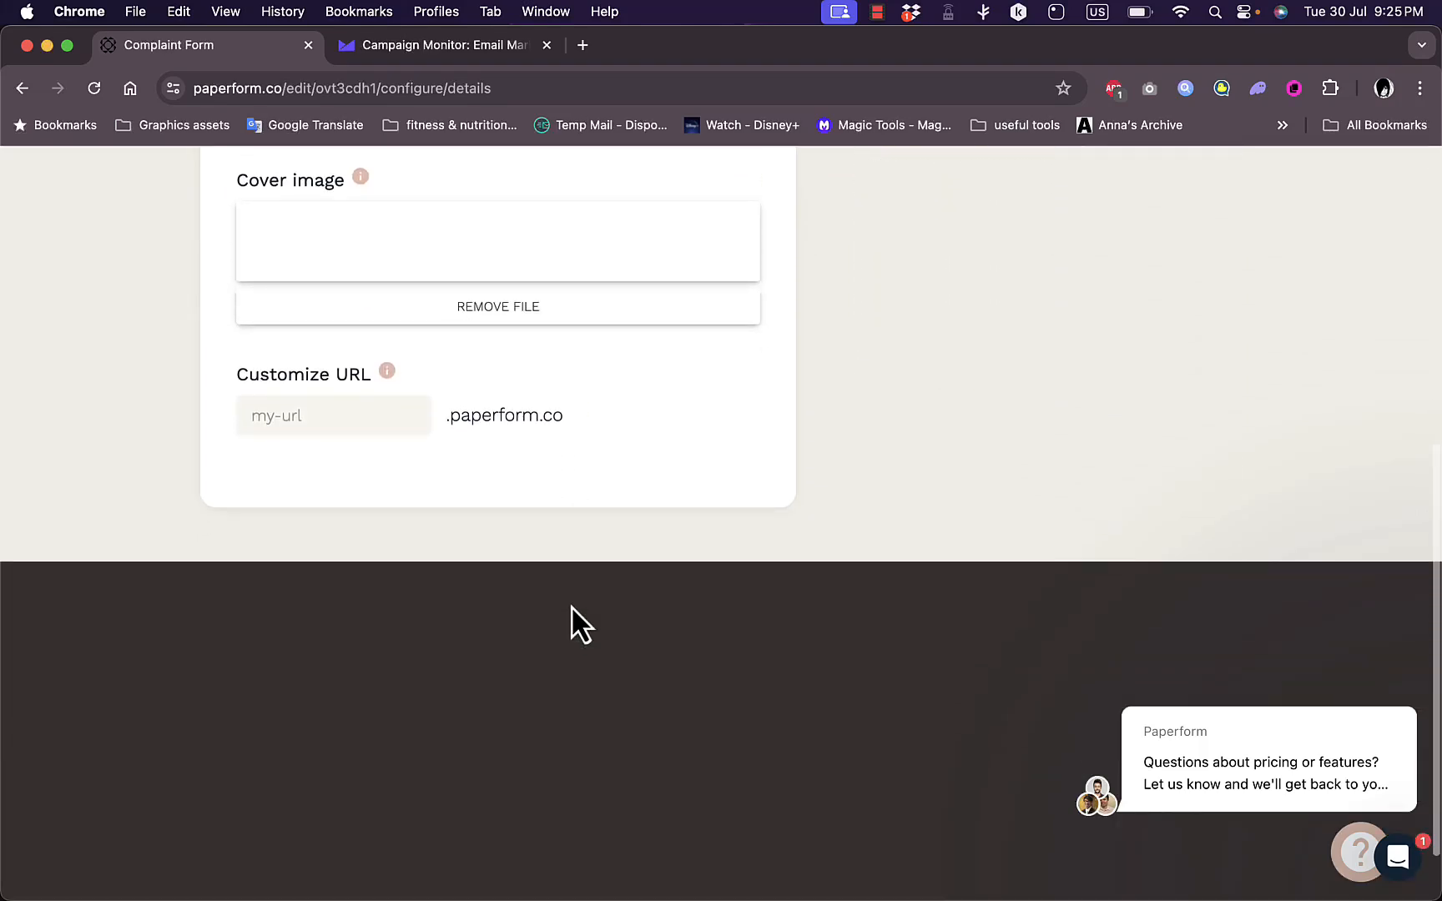
pyautogui.click(354, 430)
pyautogui.write('test-form233423')
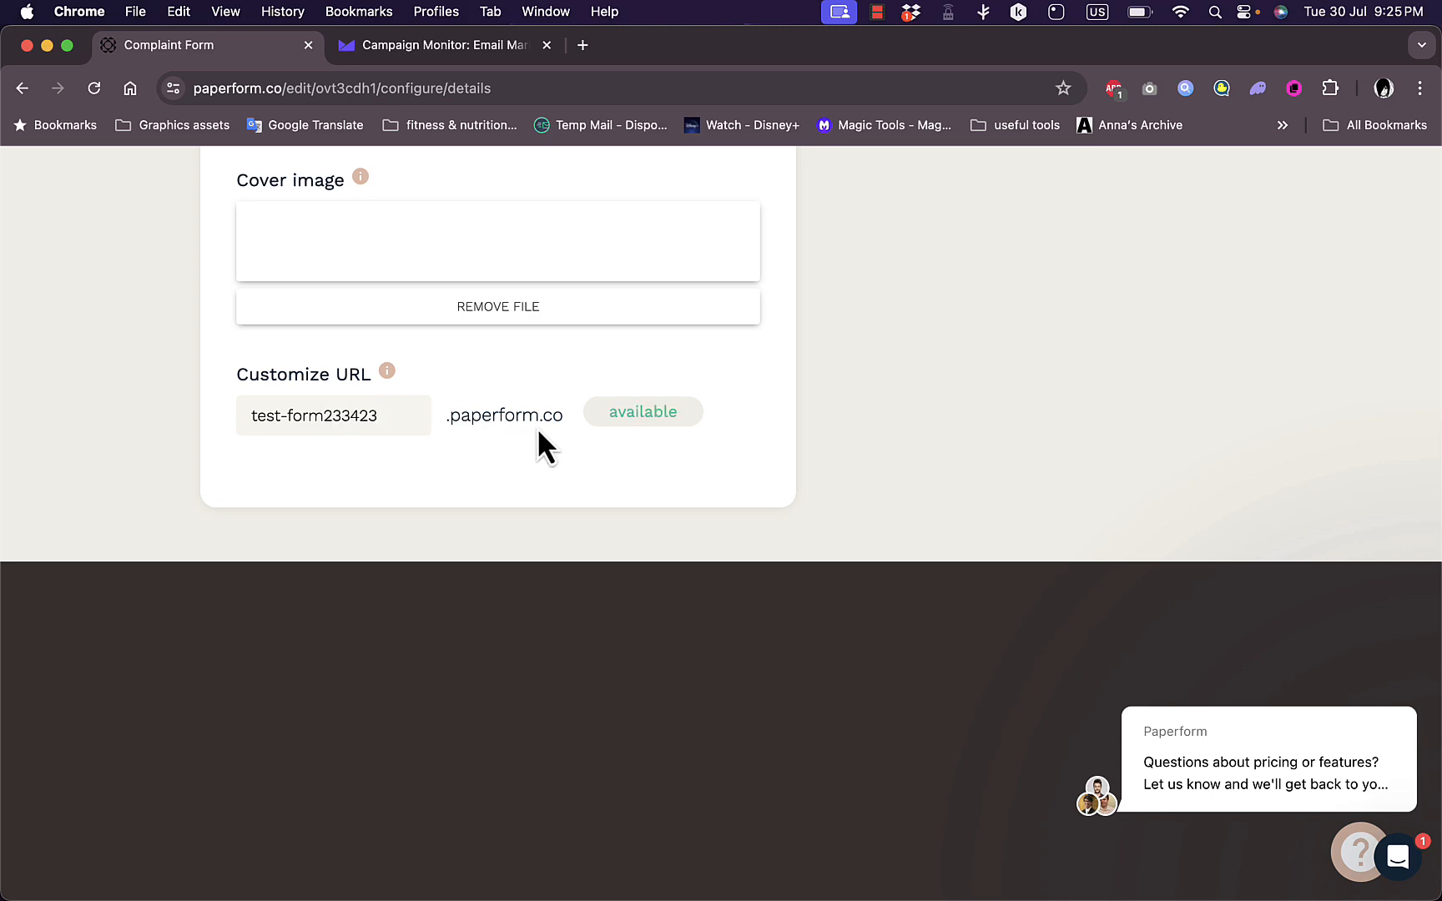
# - Review the form's payment settings, including the available payment accounts, currency, tax percentage and coupons, keeping No Account
pyautogui.scroll(10, 643, 409)
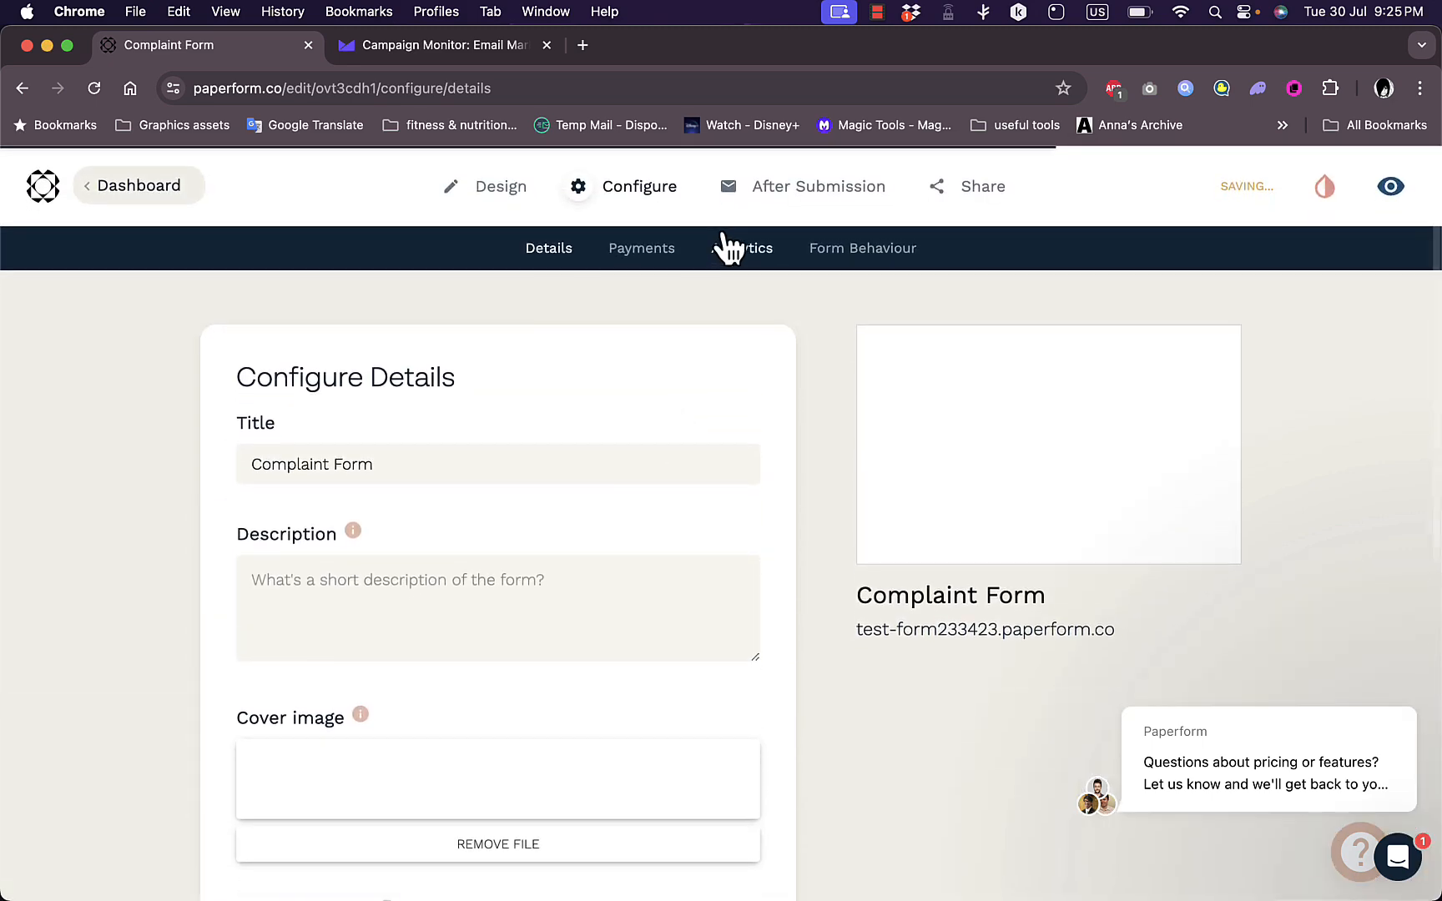
pyautogui.click(621, 256)
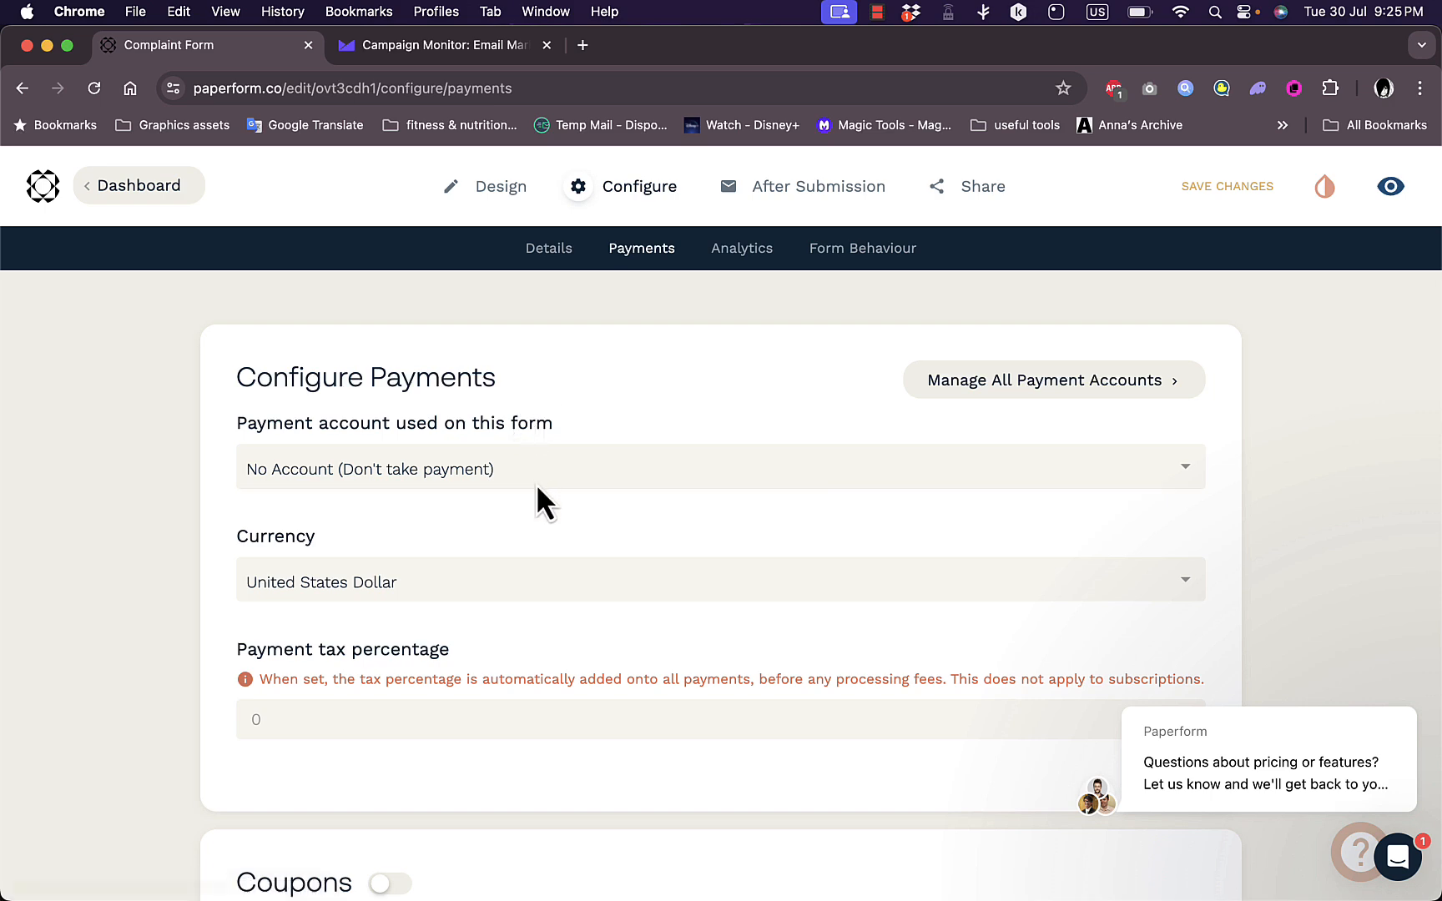
pyautogui.scroll(-1, 536, 493)
pyautogui.scroll(-7, 537, 483)
pyautogui.scroll(8, 536, 483)
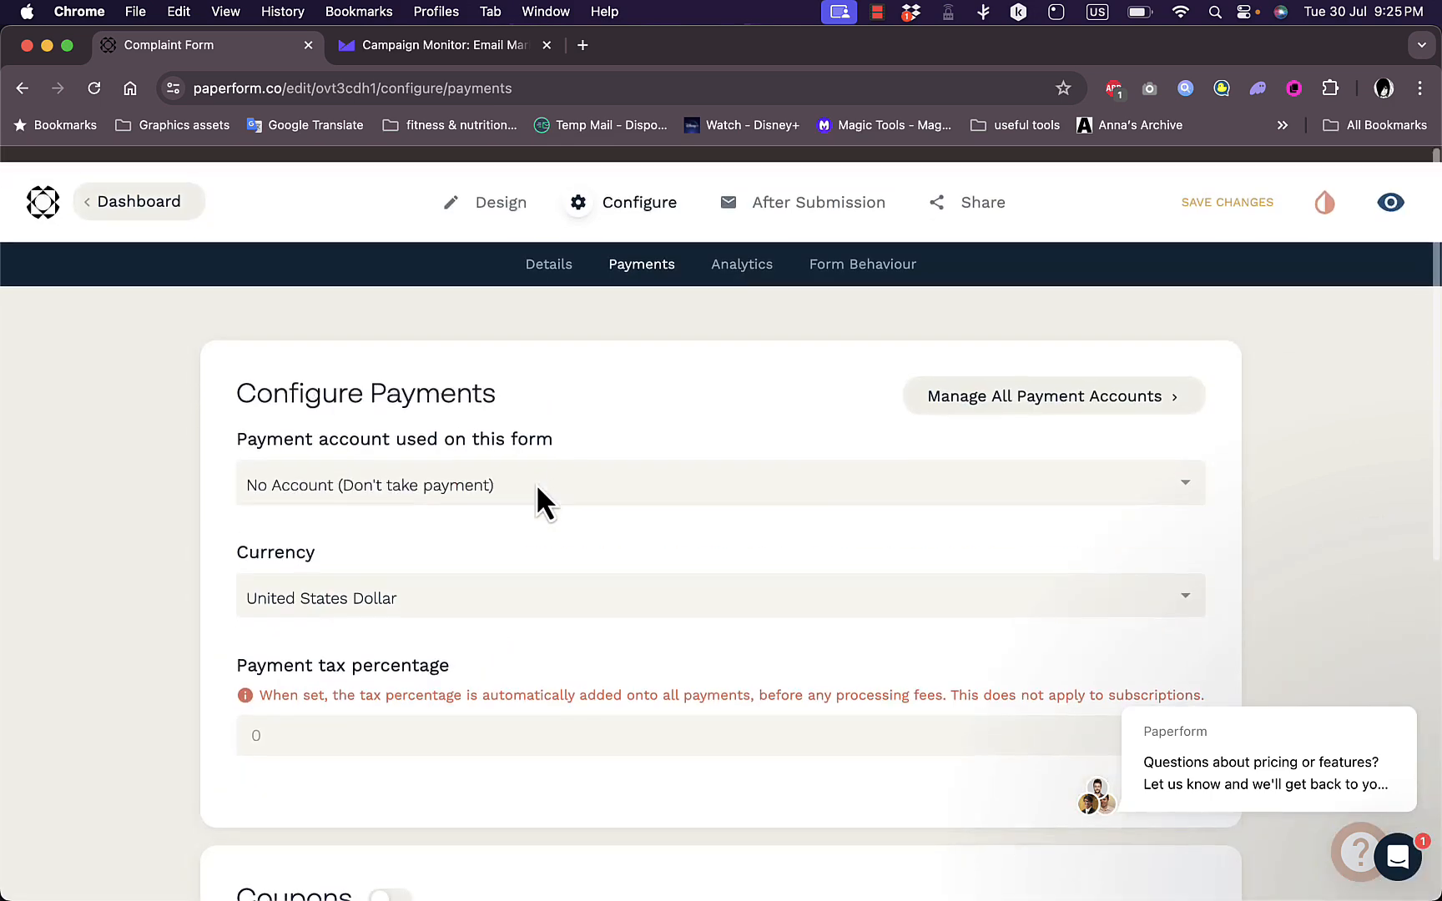
pyautogui.click(622, 466)
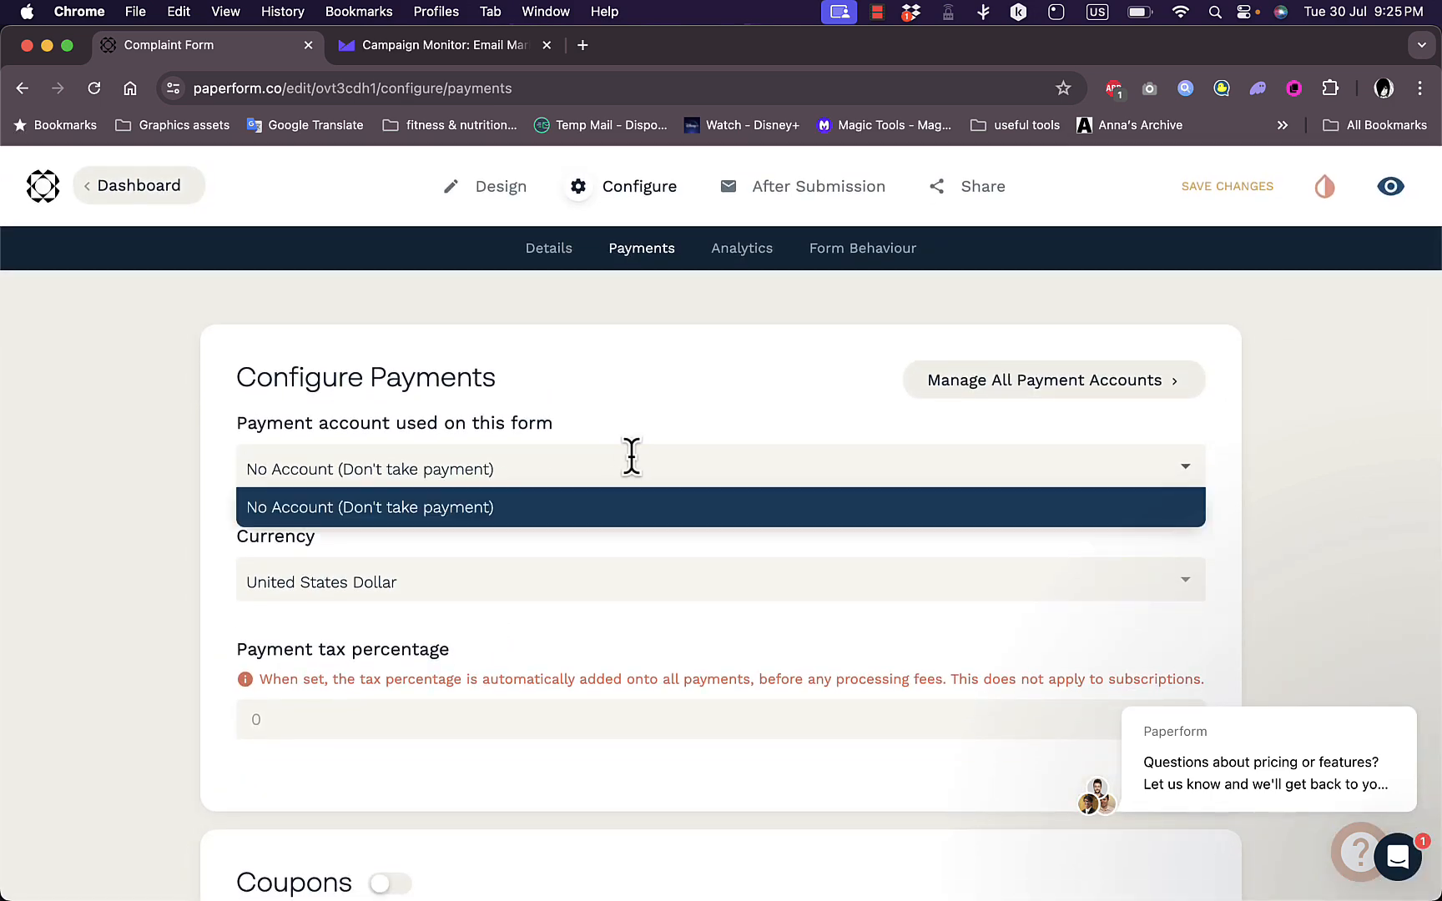
pyautogui.click(770, 388)
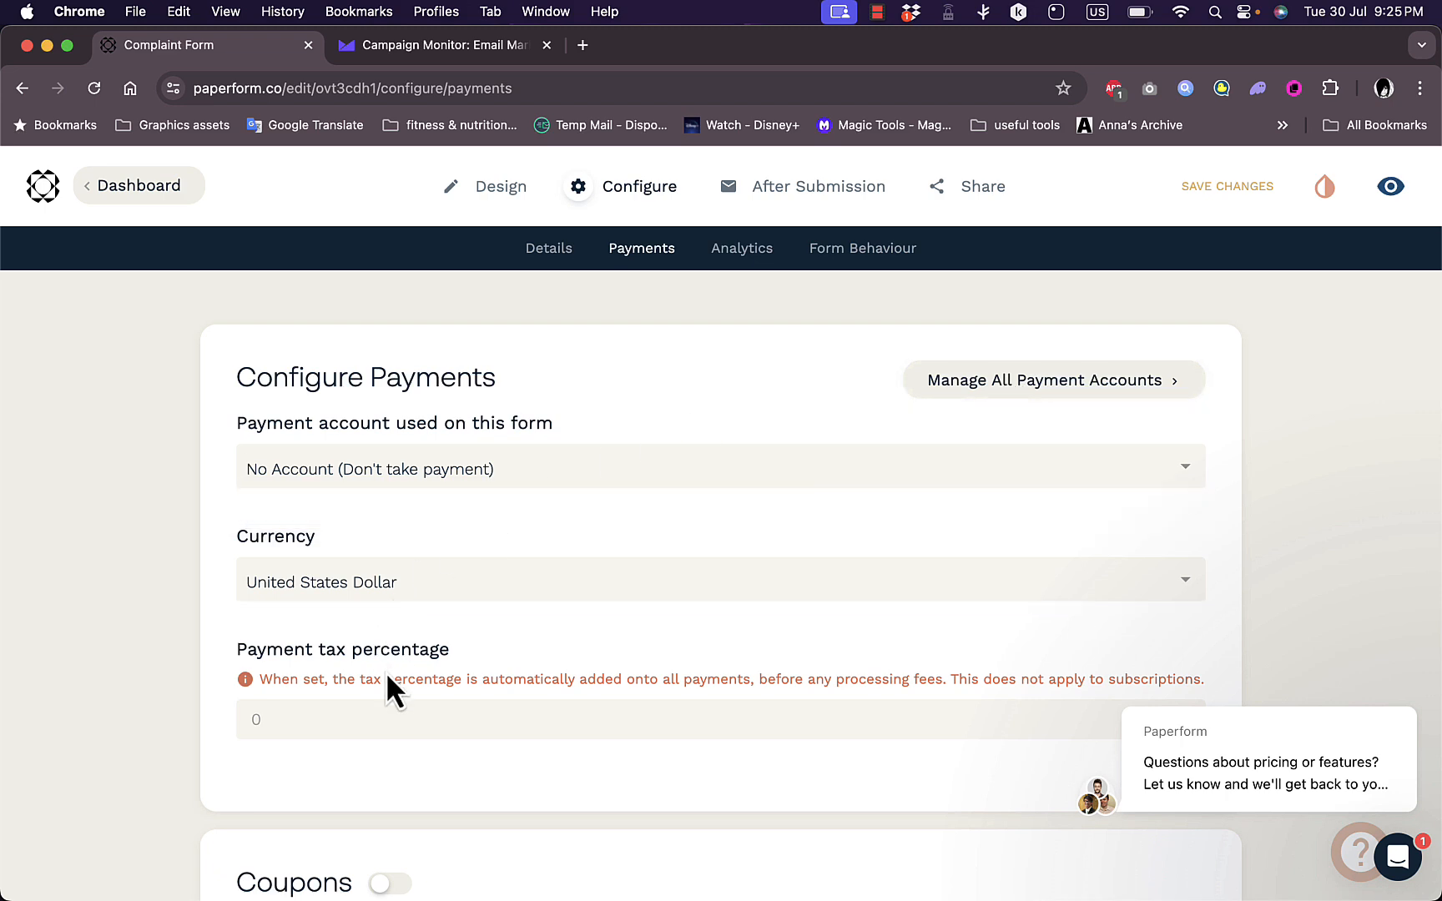
pyautogui.scroll(-5, 386, 692)
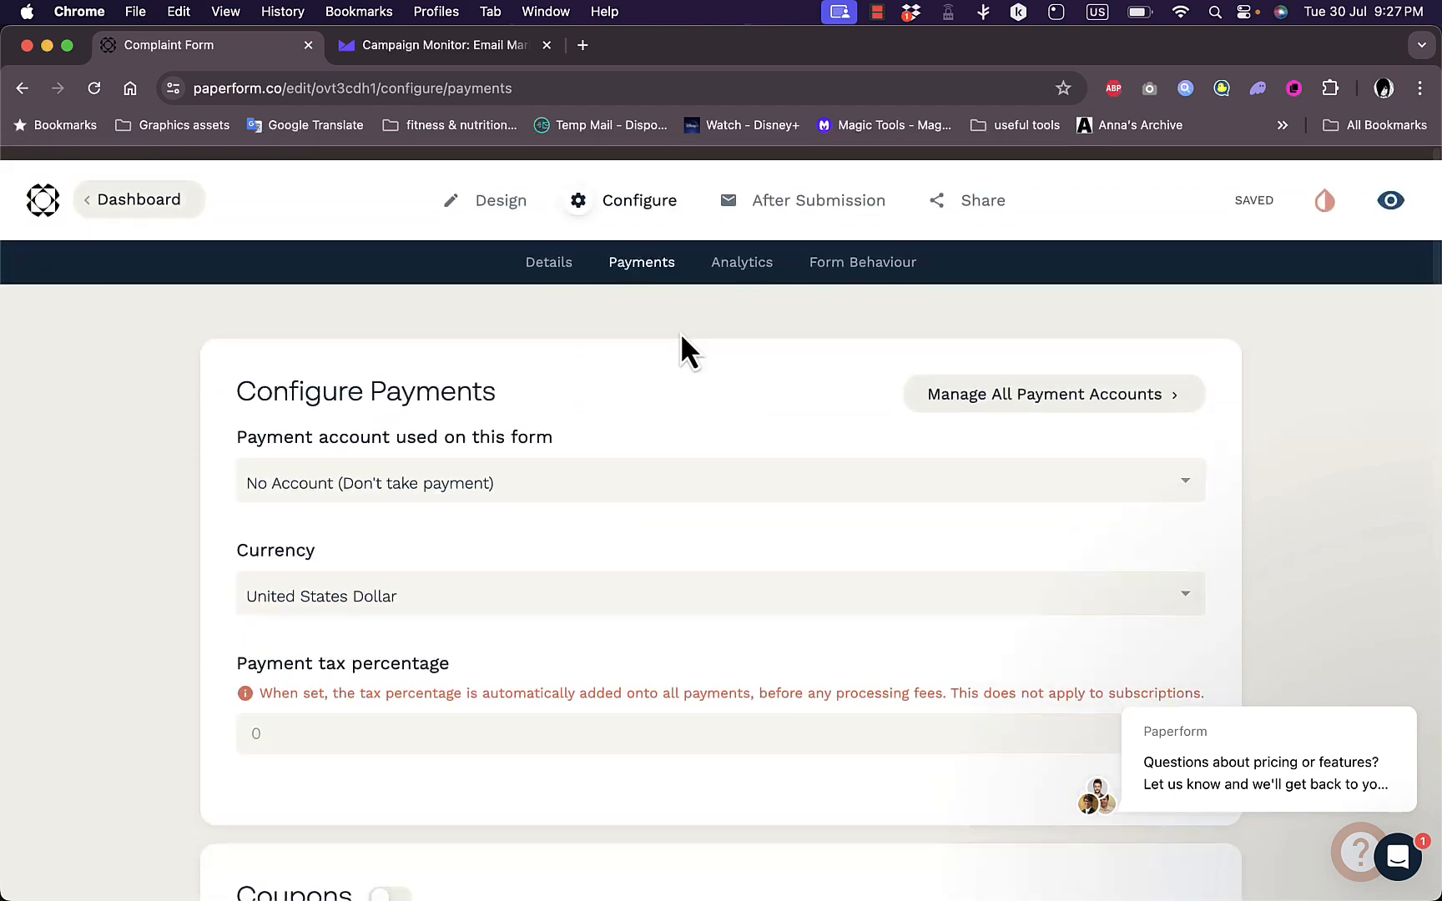
# - Look through the form's Analytics settings and its Form Behaviour and availability options
pyautogui.scroll(-1, 681, 338)
pyautogui.click(759, 255)
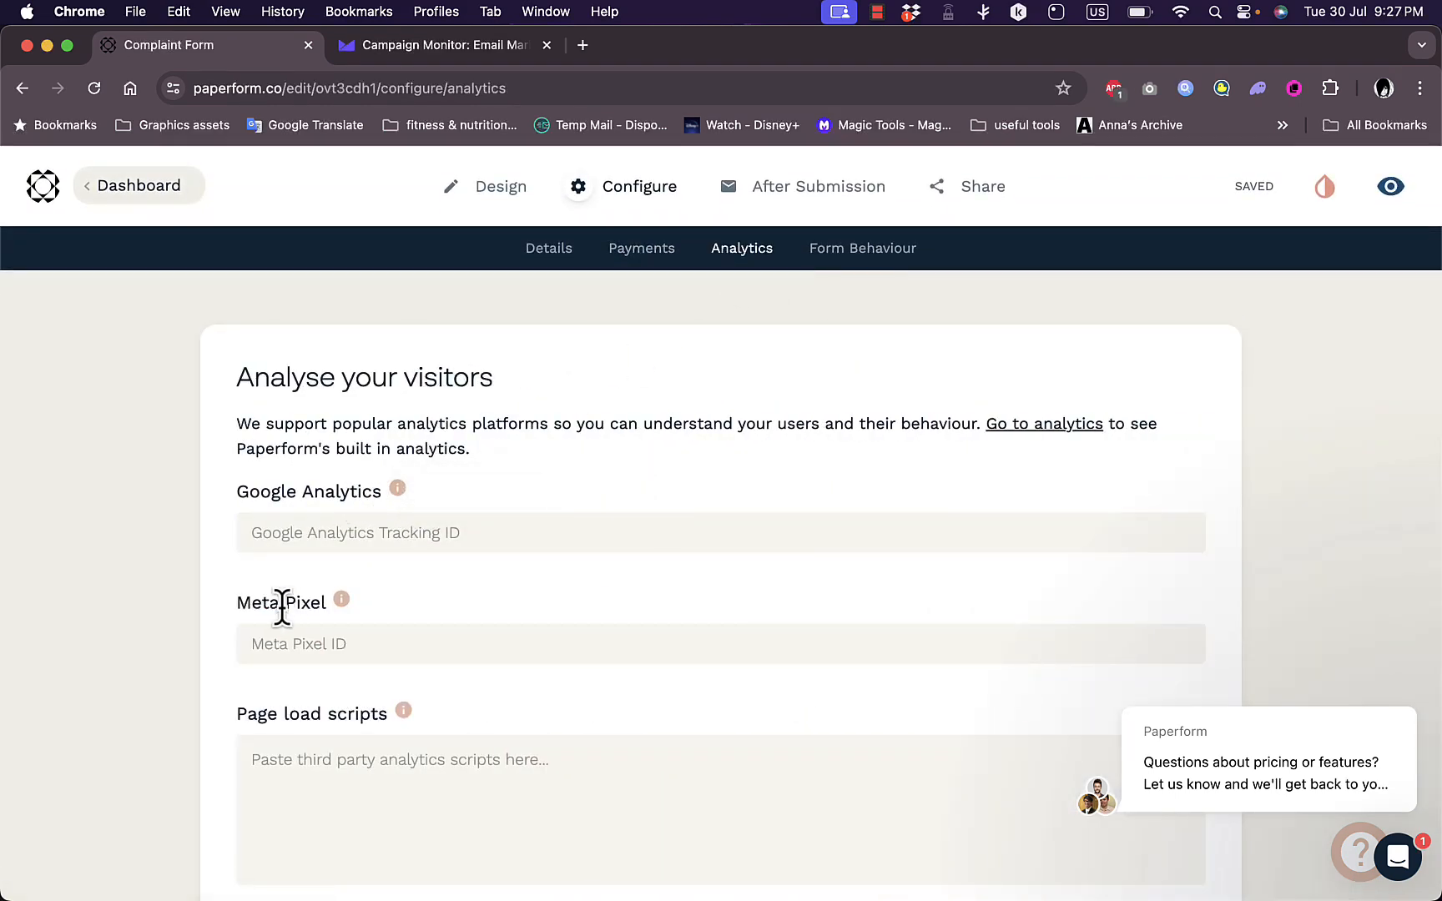
pyautogui.scroll(-10, 799, 508)
pyautogui.scroll(10, 734, 480)
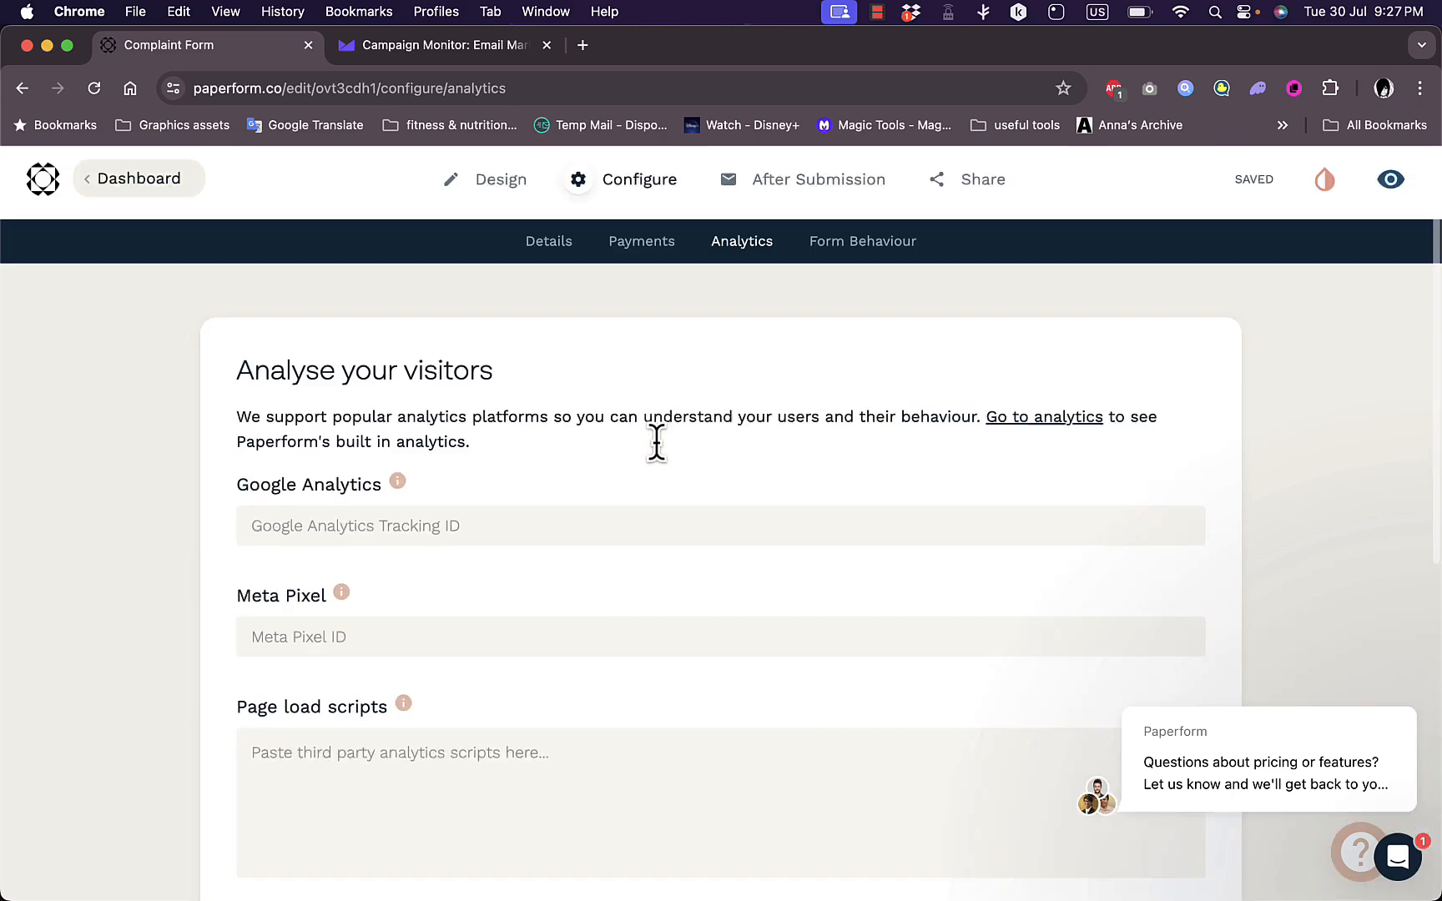
pyautogui.click(814, 252)
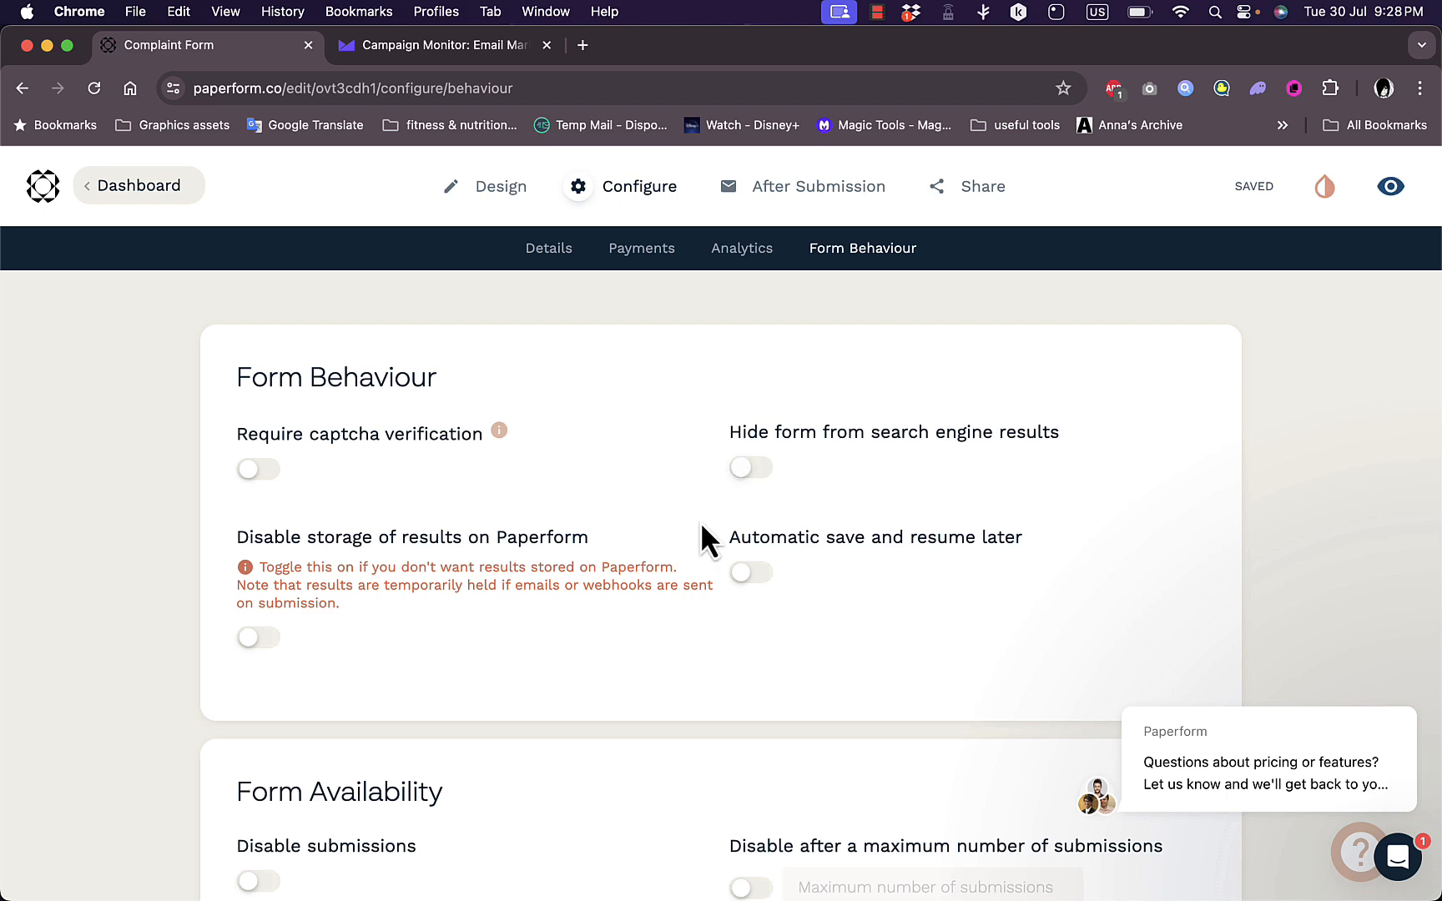
pyautogui.scroll(-8, 699, 522)
pyautogui.scroll(8, 702, 537)
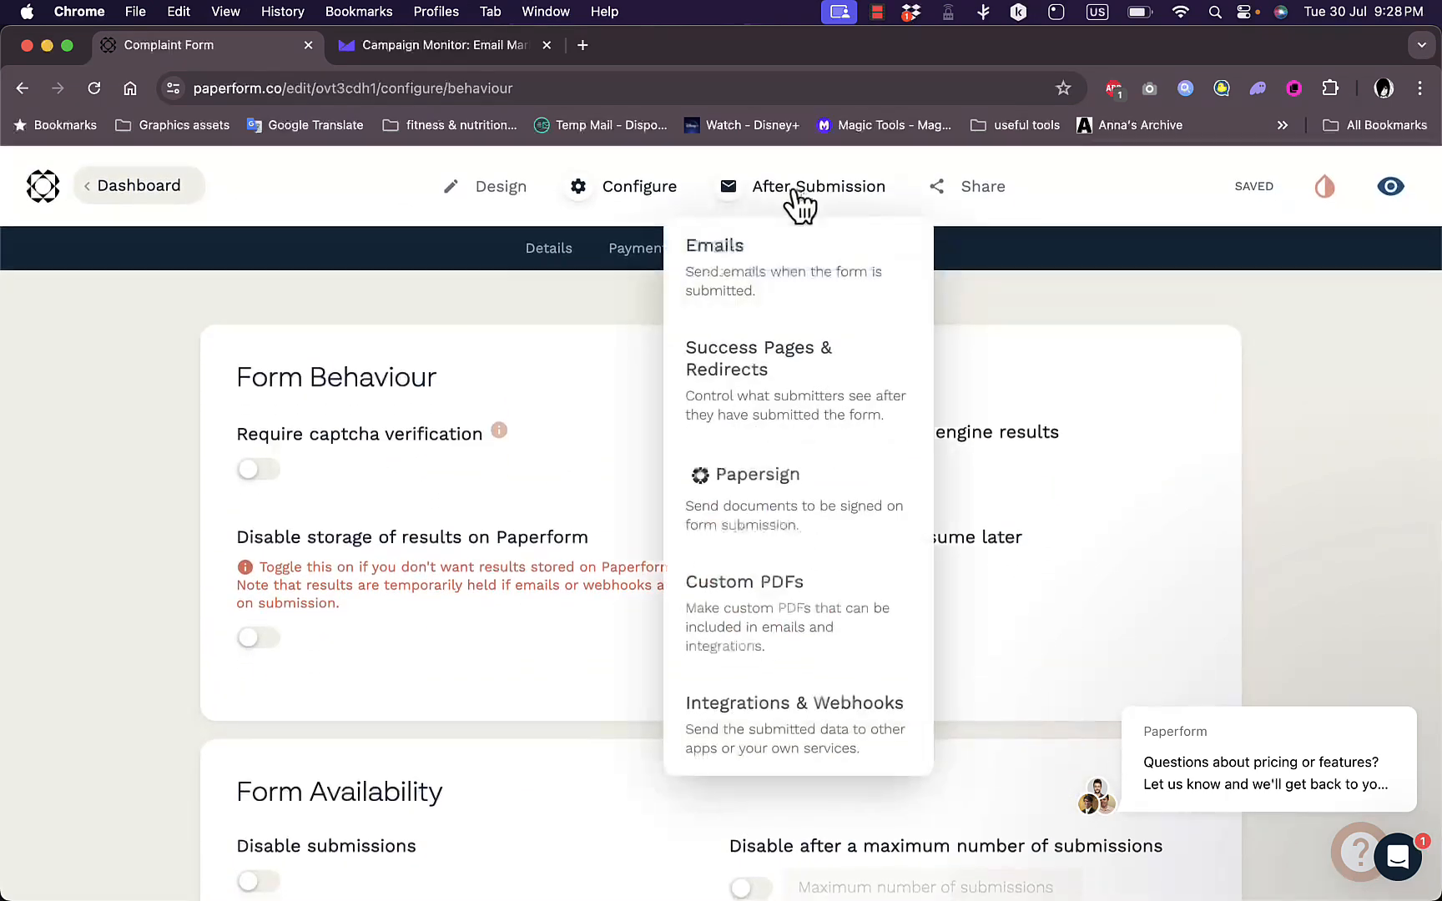
# - Examine the After Submission email settings, including the submission summary and custom emails
pyautogui.click(824, 201)
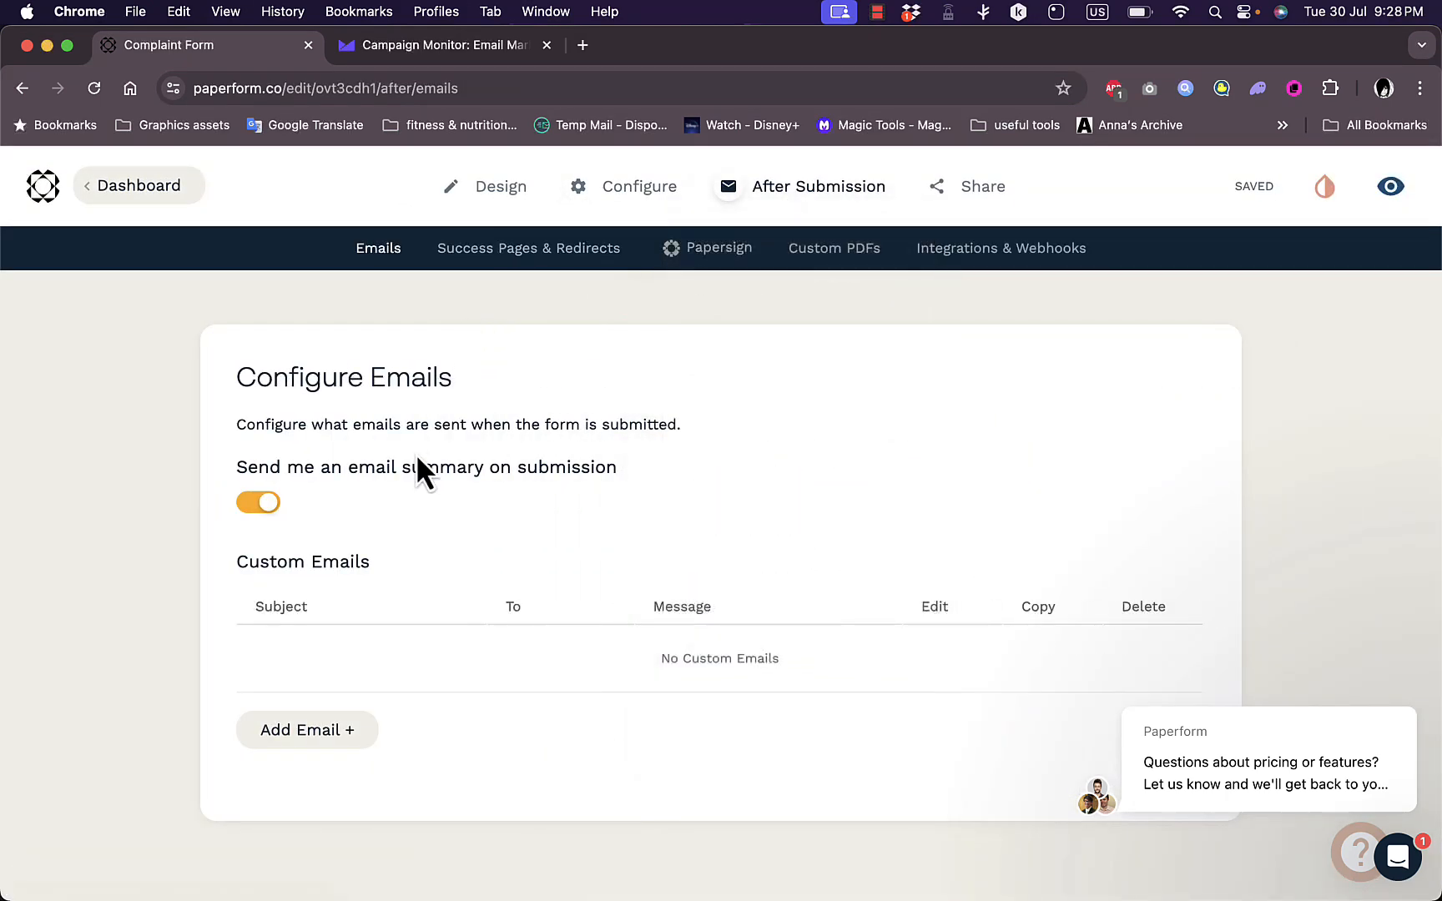
pyautogui.scroll(-5, 452, 468)
pyautogui.scroll(5, 441, 470)
# - Review the form's sharing options: submission results, the social and URL link, and the embed codes
pyautogui.click(966, 190)
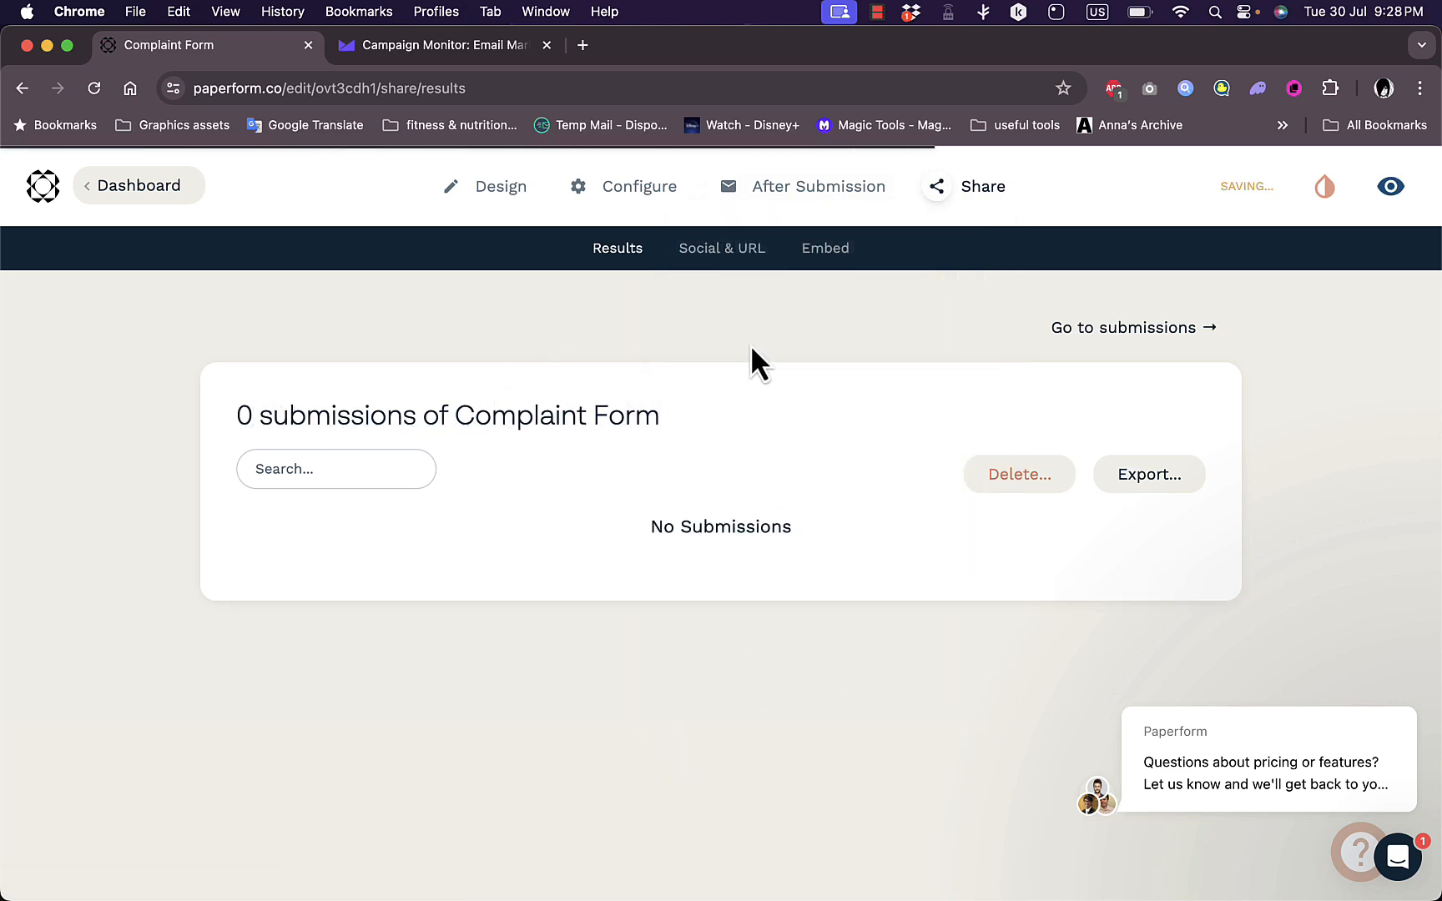
pyautogui.click(703, 260)
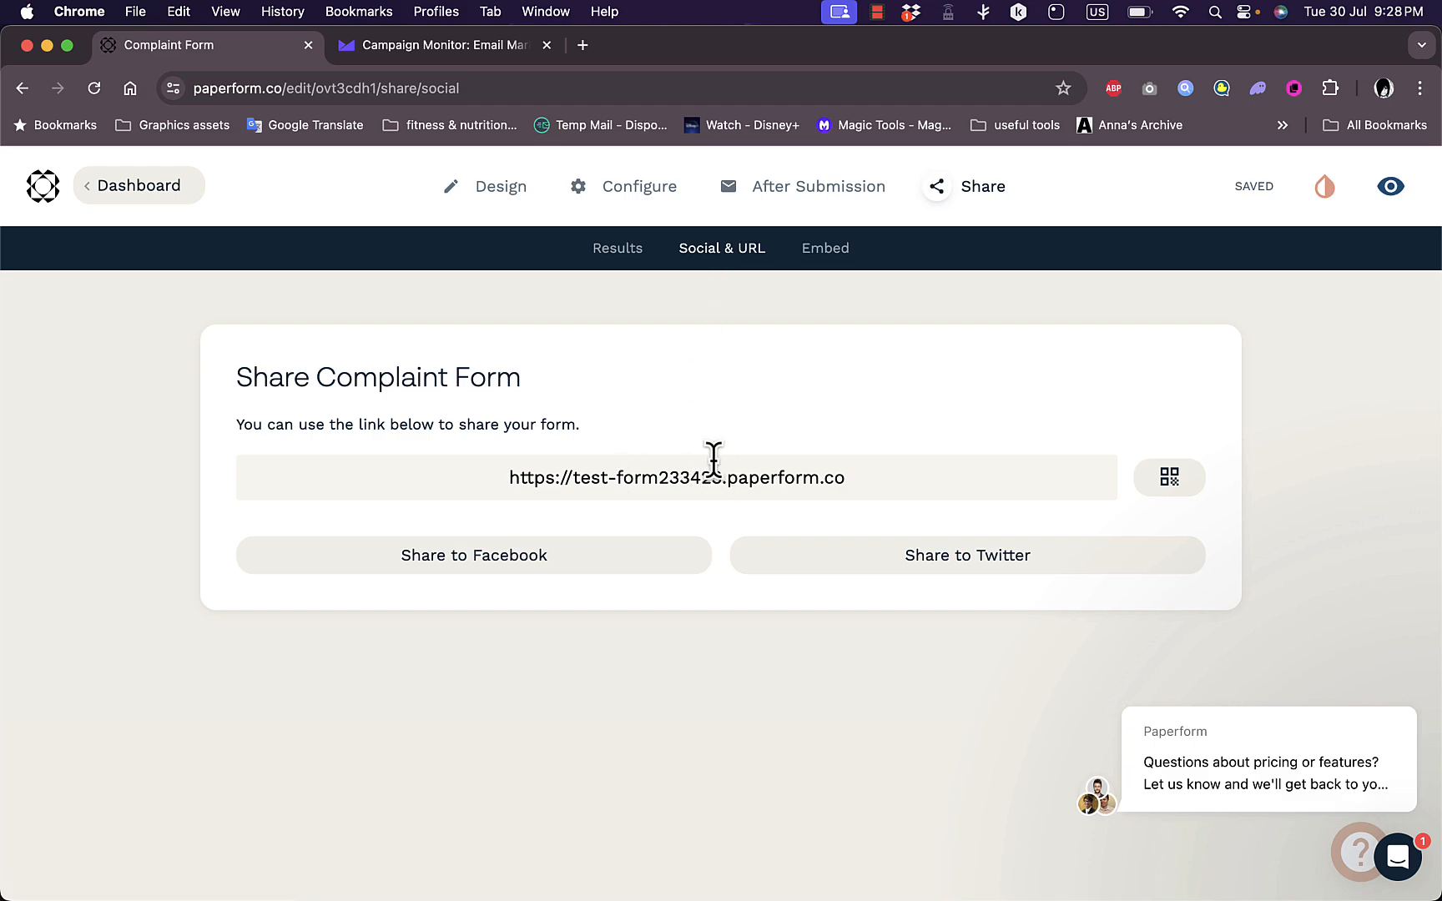
pyautogui.click(822, 264)
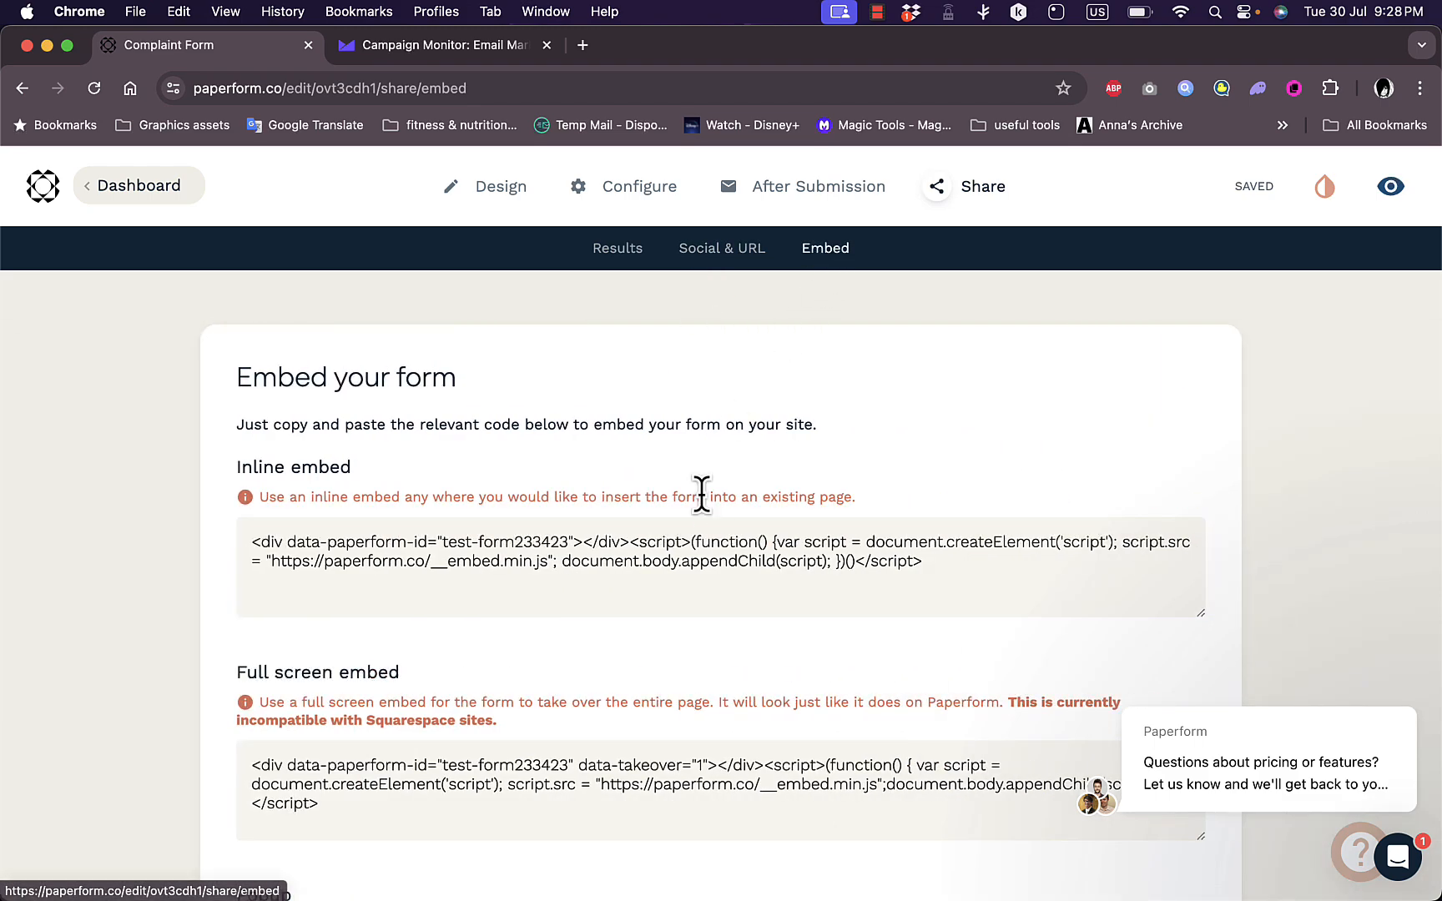
pyautogui.scroll(-15, 701, 493)
pyautogui.scroll(15, 701, 494)
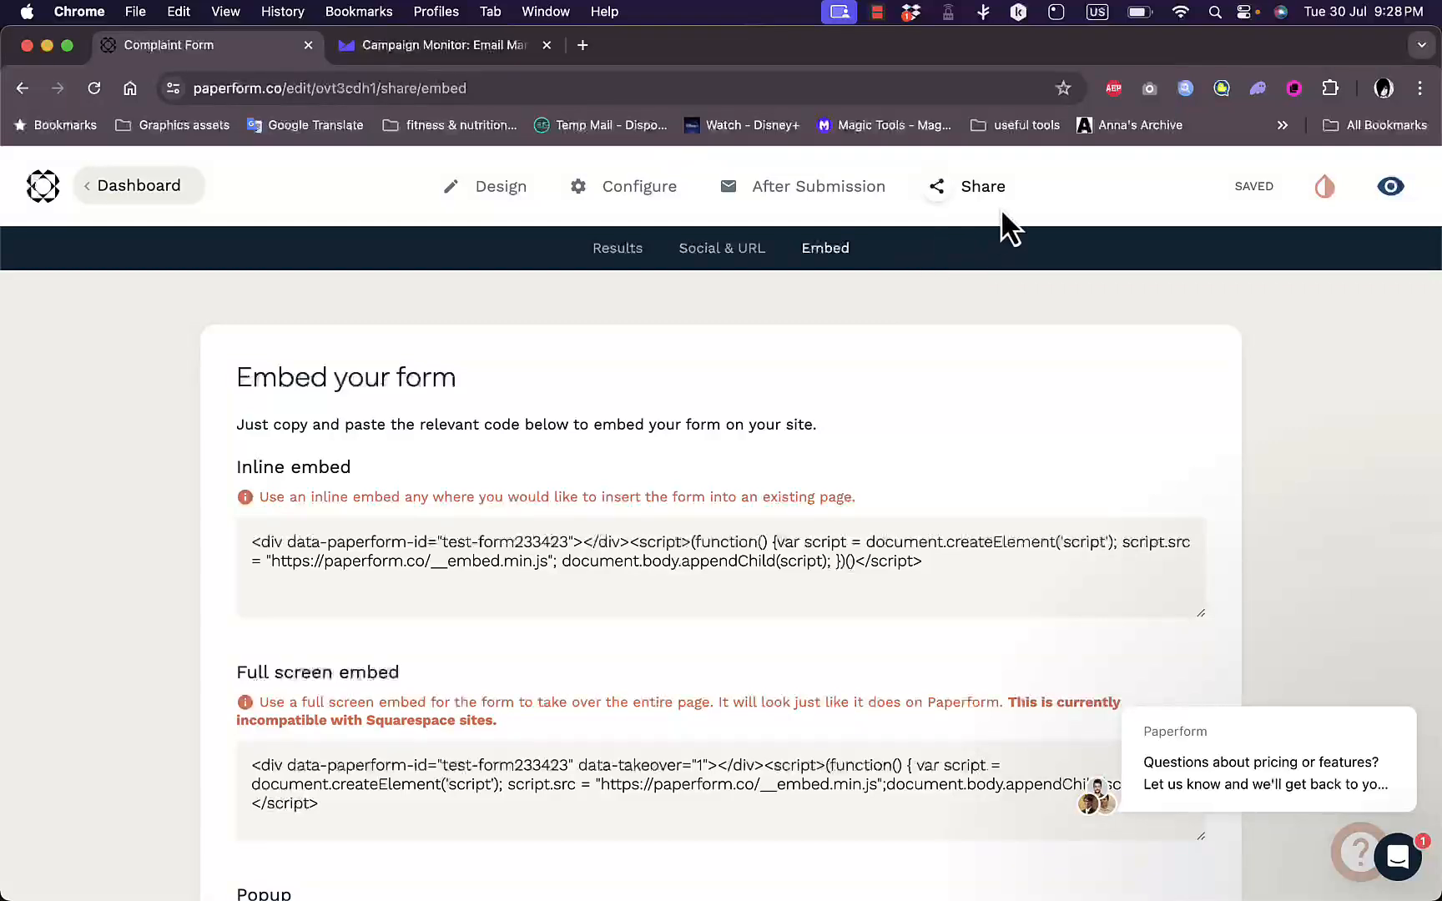